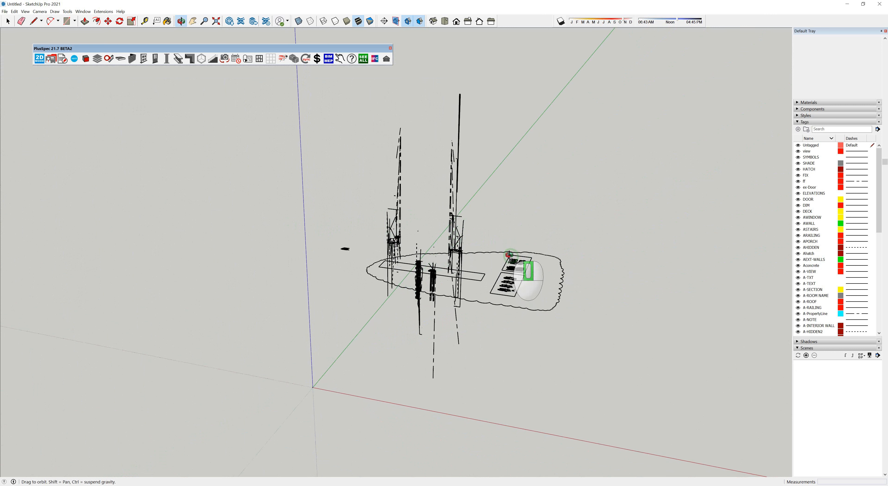
Step: Switch the model to the standard top view and set the camera to parallel projection
left_click(445, 21)
scroll(386, 262, "up", 6)
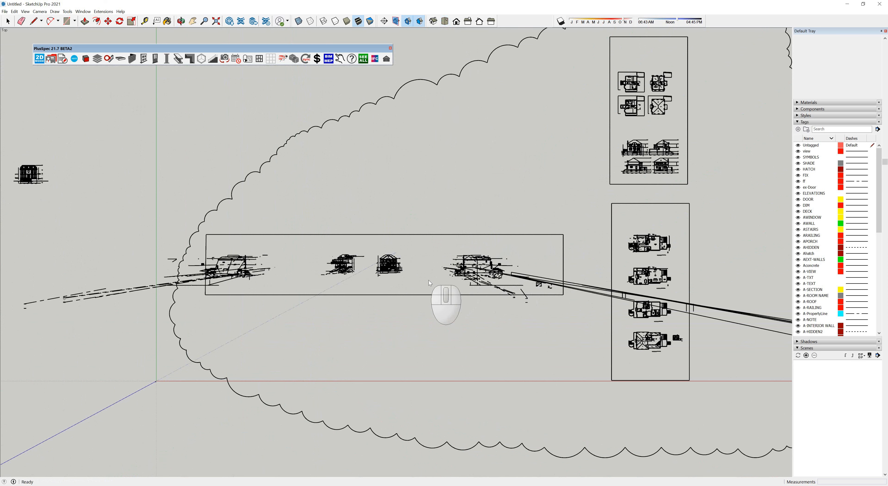
scroll(428, 280, "down", 5)
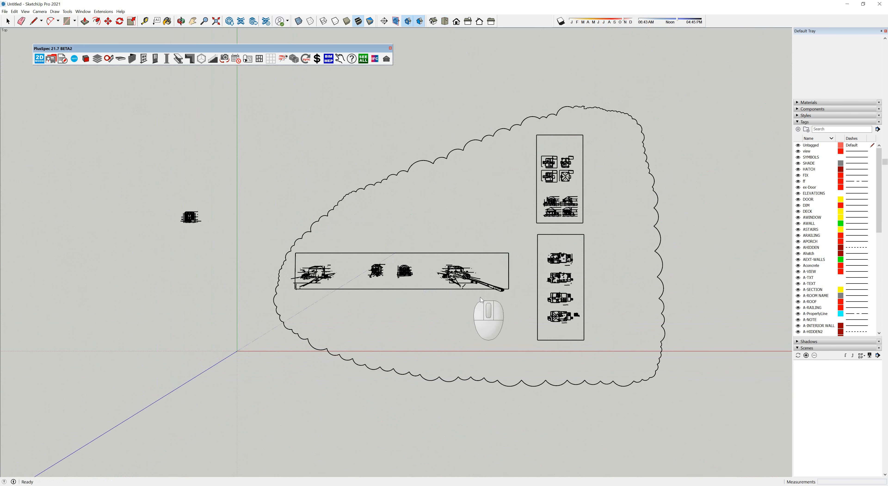
scroll(463, 287, "up", 3)
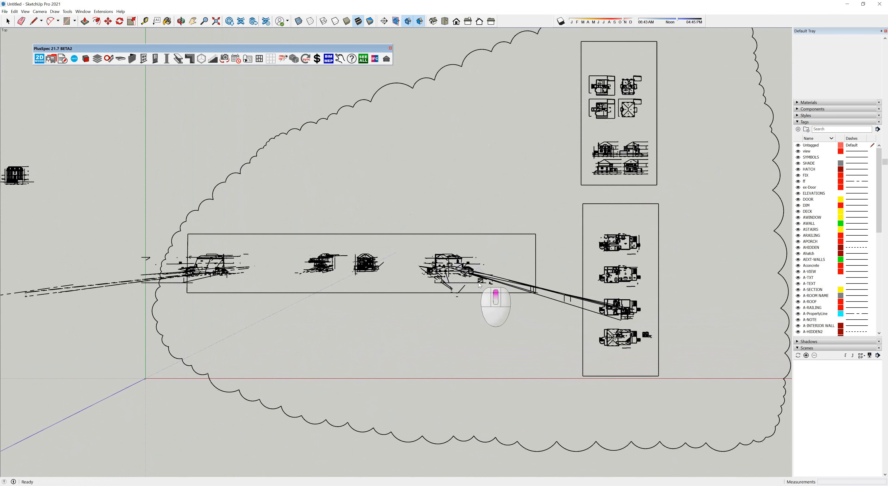
scroll(479, 283, "down", 2)
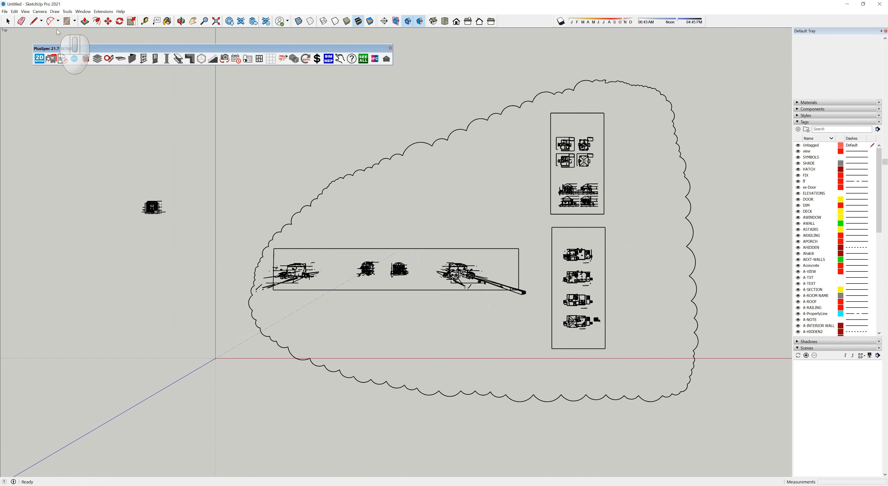
left_click(25, 11)
left_click(40, 12)
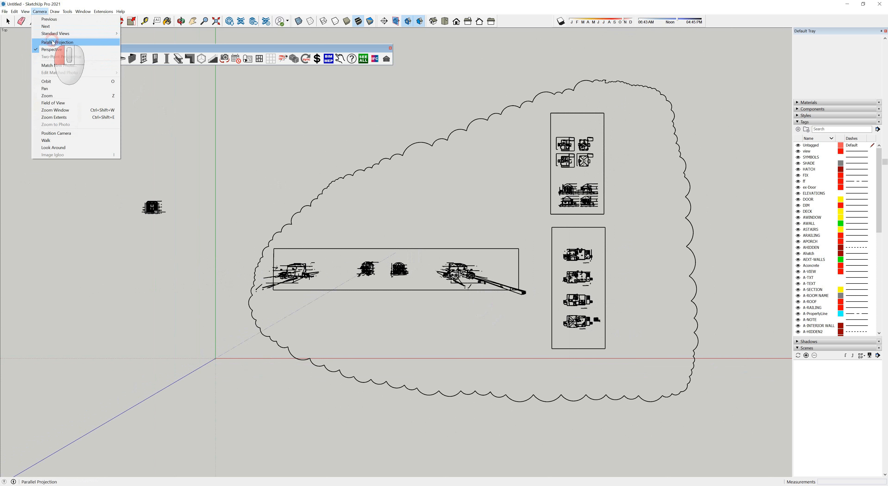
left_click(57, 42)
Step: Examine the imported floor plans and side elevations inside their rectangular frames
scroll(516, 292, "up", 5)
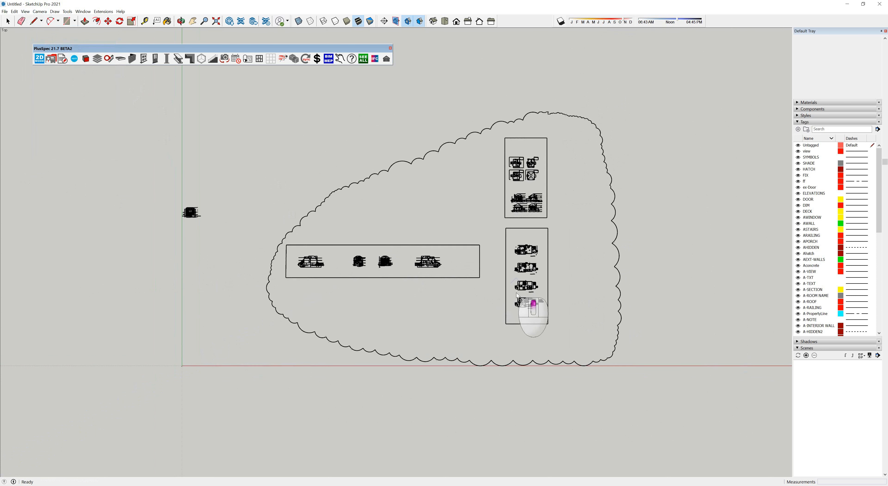
scroll(534, 287, "up", 8)
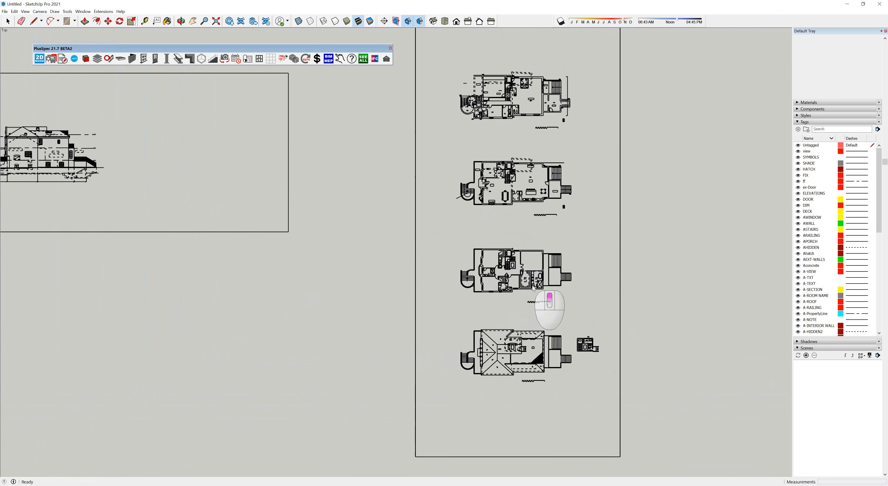
scroll(531, 287, "down", 6)
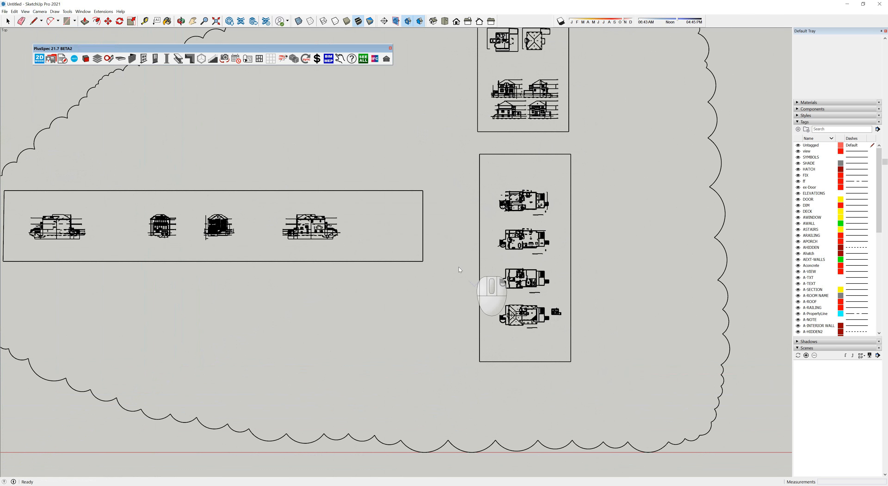
scroll(290, 230, "up", 8)
scroll(288, 228, "up", 6)
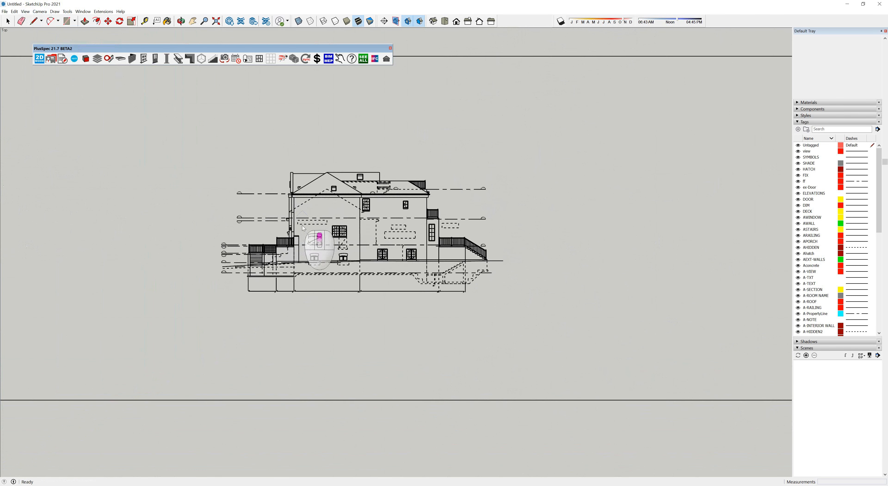
scroll(302, 224, "down", 10)
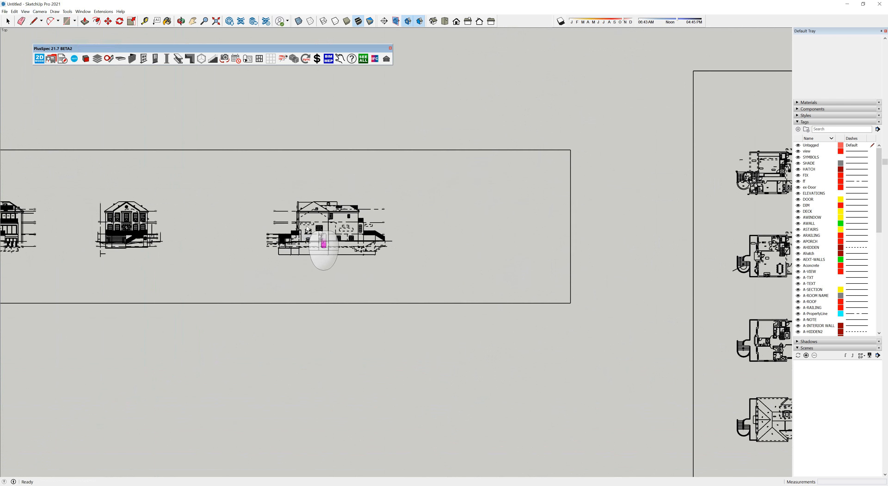
scroll(307, 228, "down", 2)
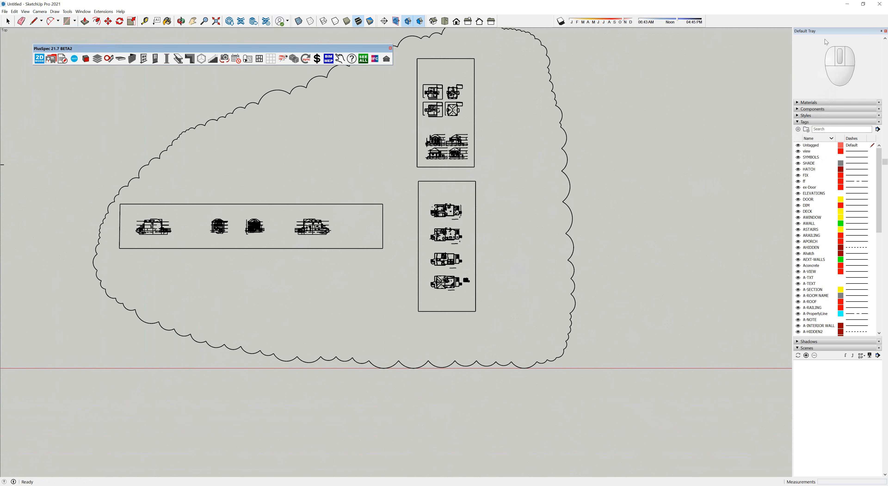
Step: Collapse the tags list, add a scene of the current top view, and name it Plan
left_click(797, 122)
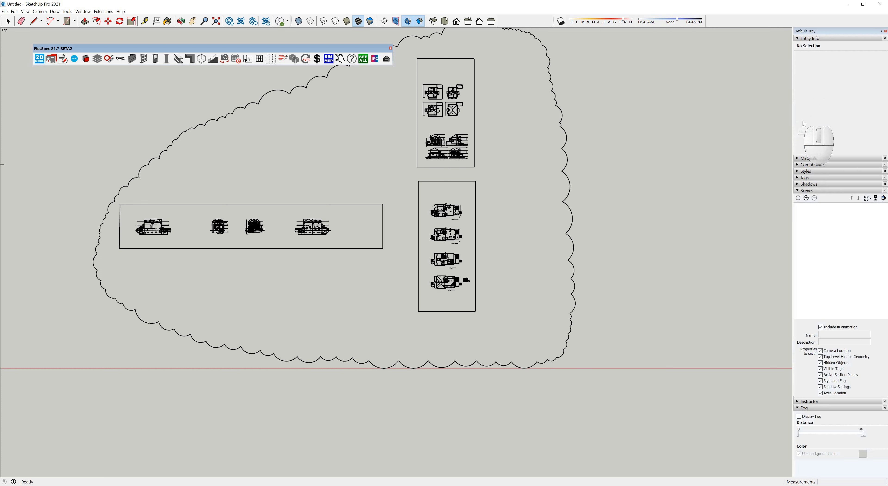
left_click(806, 198)
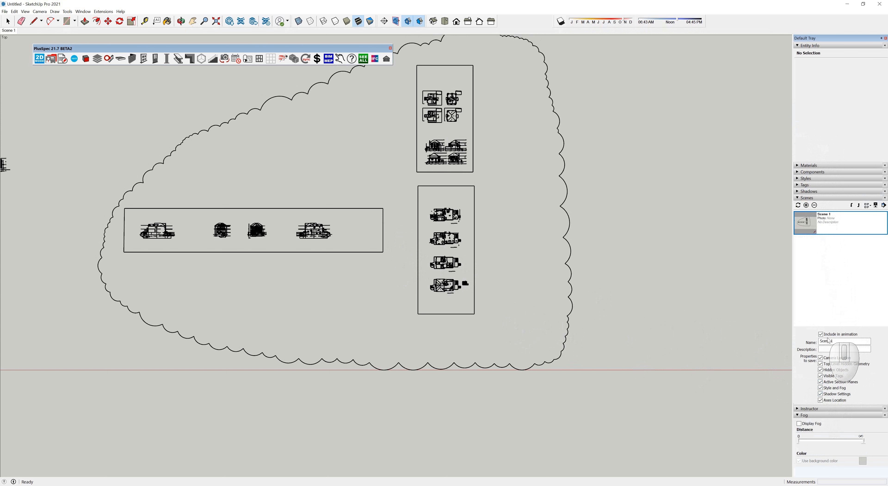
left_click_drag(836, 340, 814, 340)
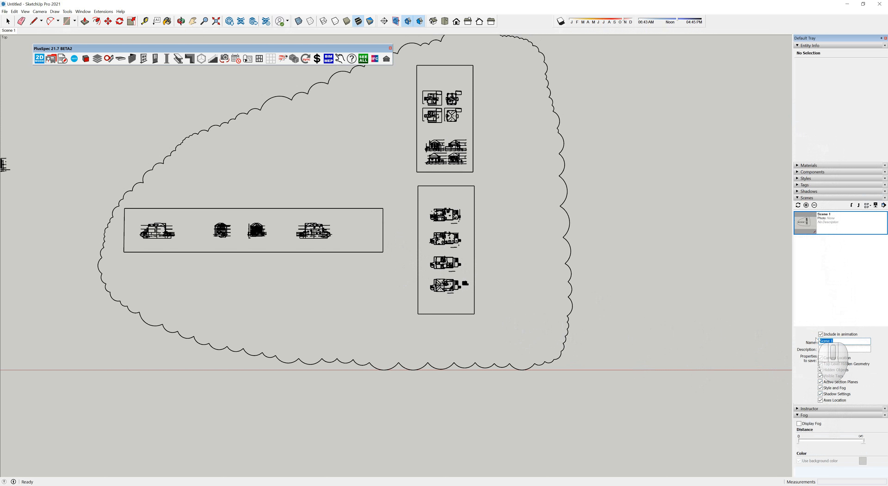
type("Plan")
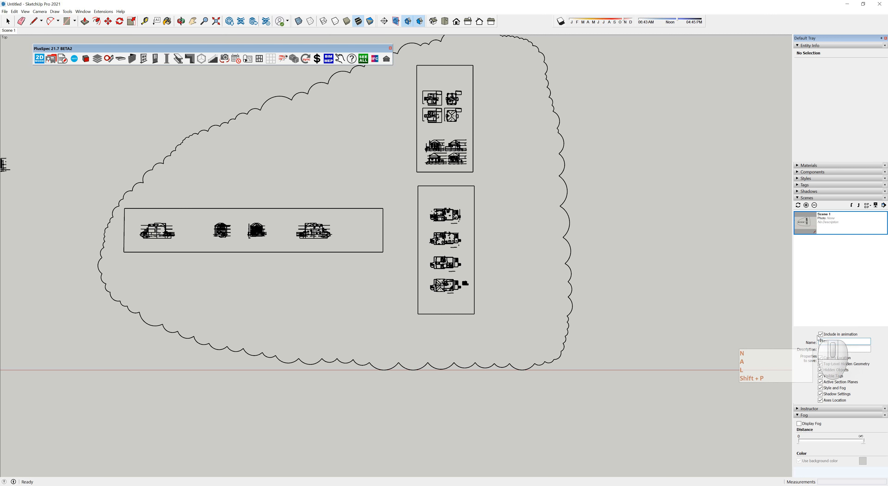
left_click(820, 349)
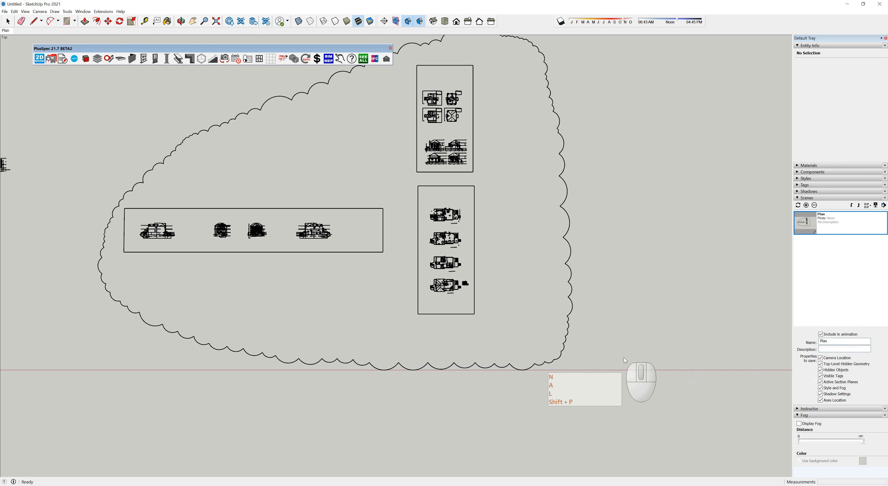
Step: Test the Plan scene by orbiting away from the top view and recalling the scene
scroll(597, 356, "down", 3)
scroll(482, 296, "down", 2)
scroll(483, 296, "up", 3)
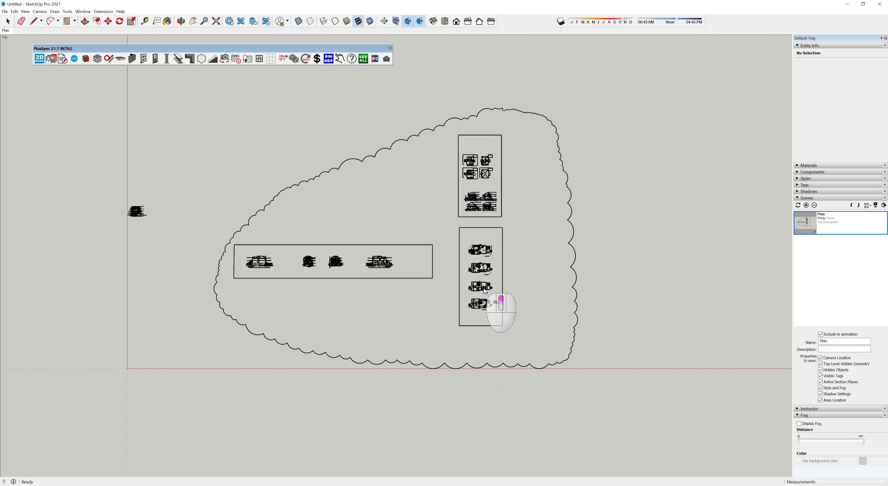
middle_click_drag(83, 107, 224, 119)
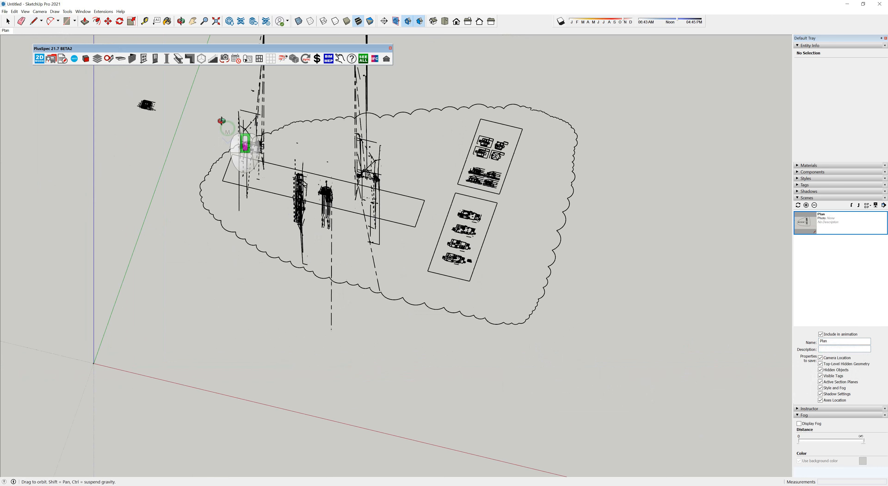
middle_click_drag(411, 276, 455, 338)
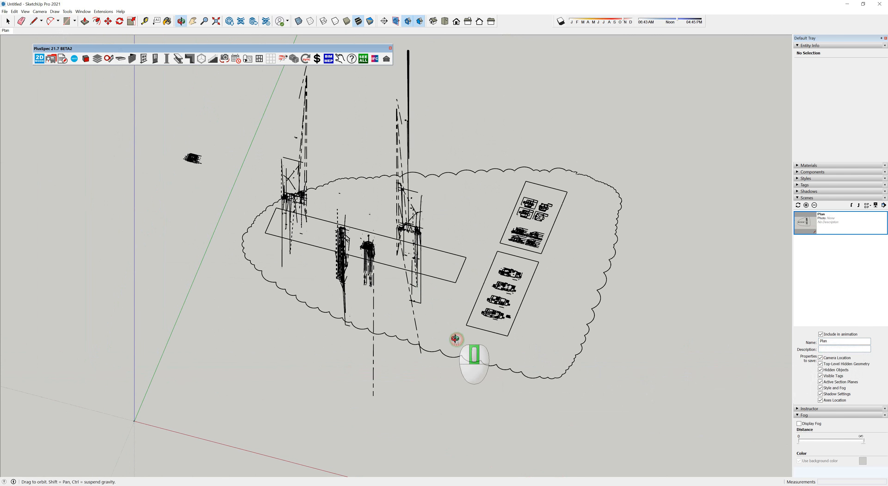
left_click(6, 30)
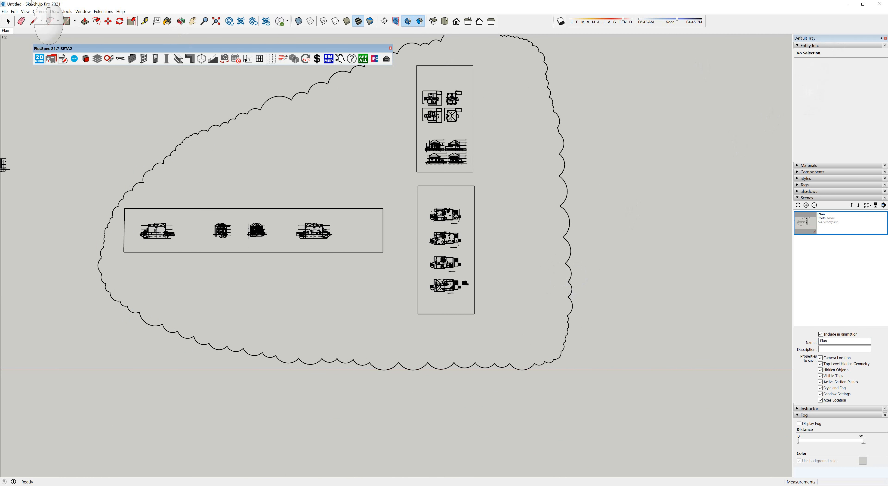
Step: Check which panels are enabled for the default tray
left_click(82, 11)
mouse_move(100, 19)
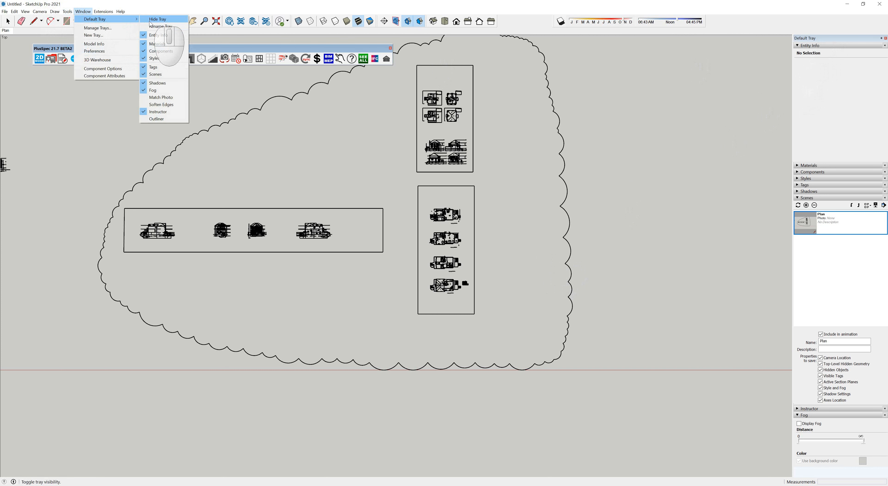
left_click(601, 238)
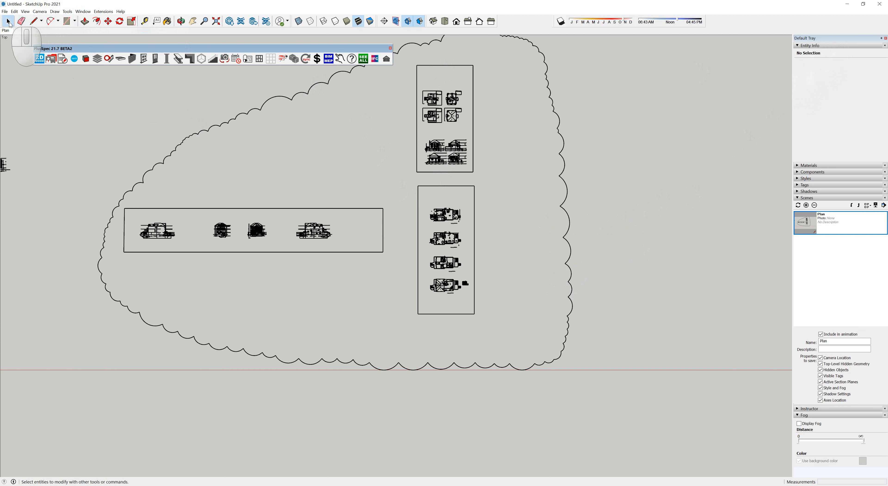
Step: Select the imported drawing component, collapse the scenes section and expand the tags list
left_click(566, 234)
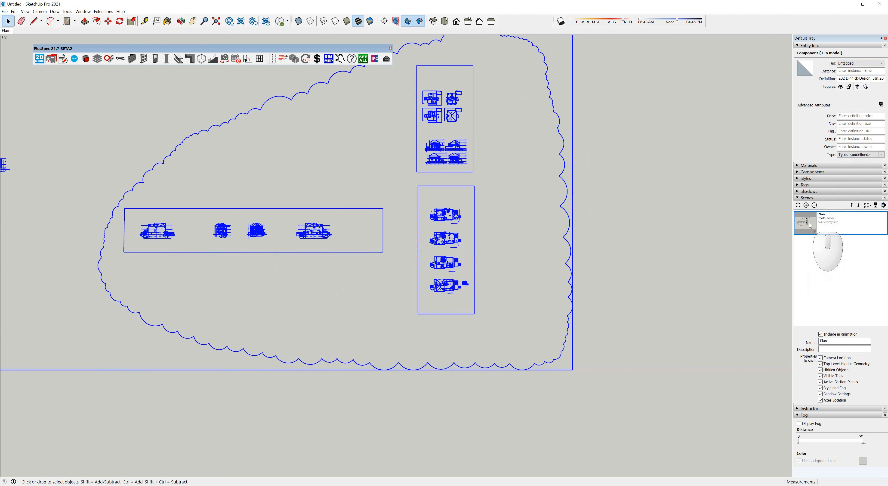
left_click(798, 198)
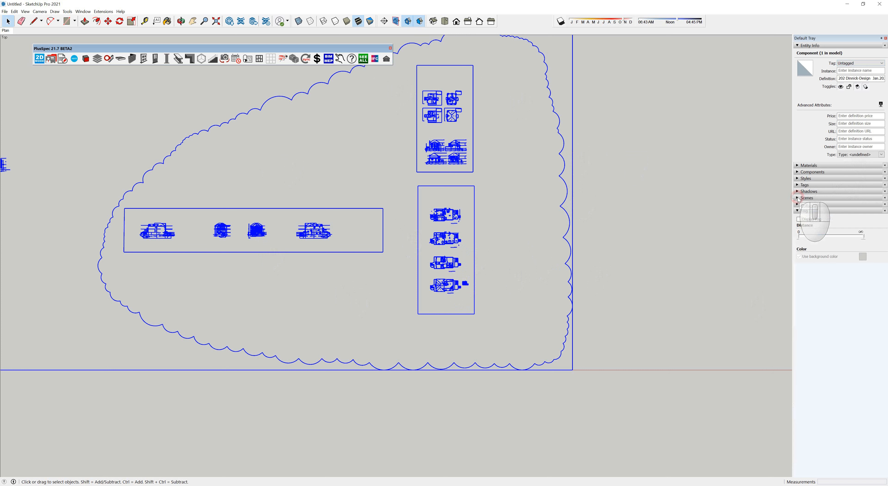
left_click(804, 185)
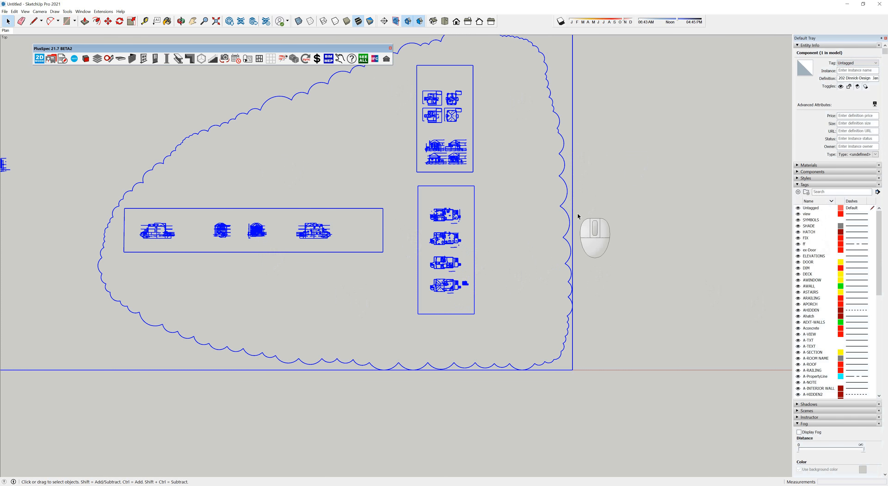
Step: Open the drawing component for editing and check the tags of a revision-cloud edge and a stair edge in the uppermost framed floor plan
left_click(564, 184)
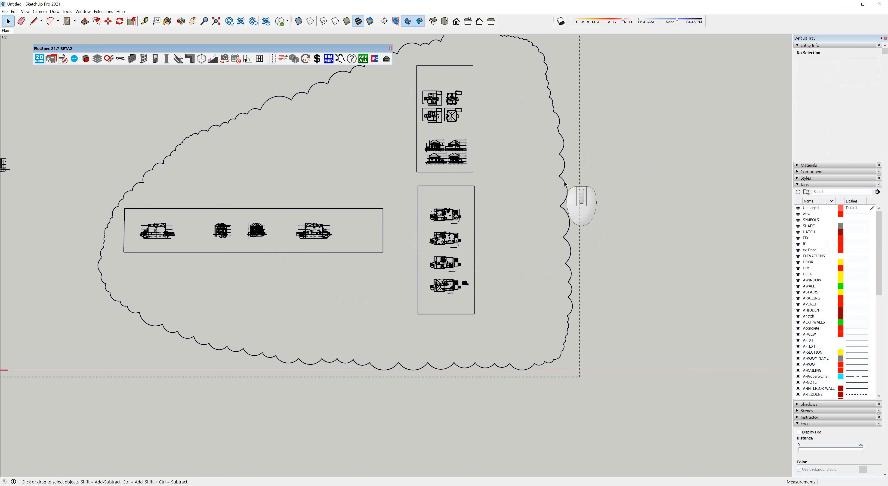
left_click(565, 184)
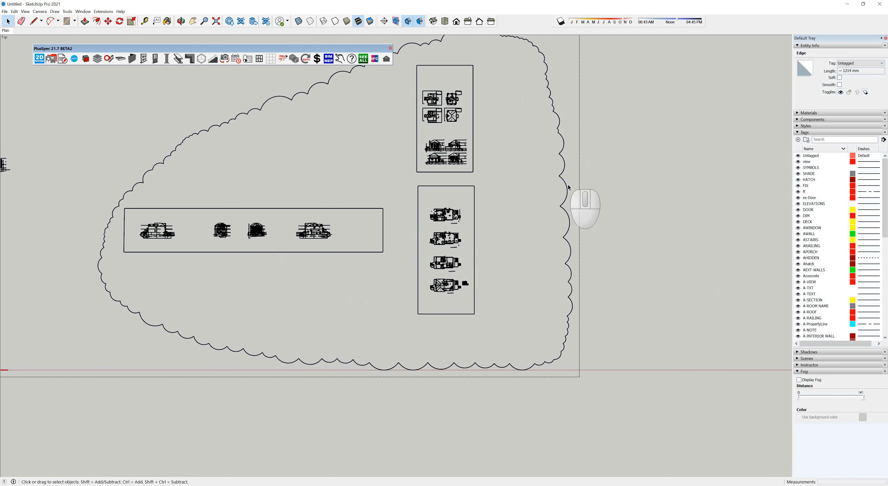
scroll(456, 213, "up", 1)
scroll(456, 213, "up", 3)
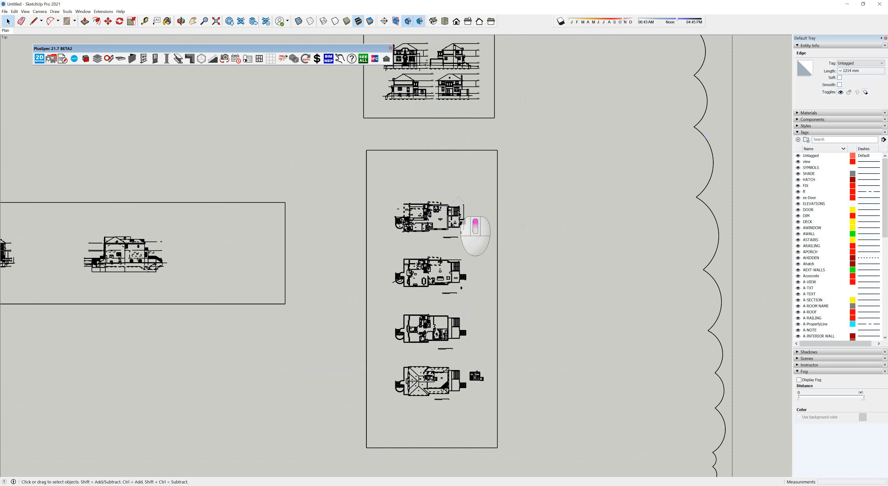
left_click(459, 207)
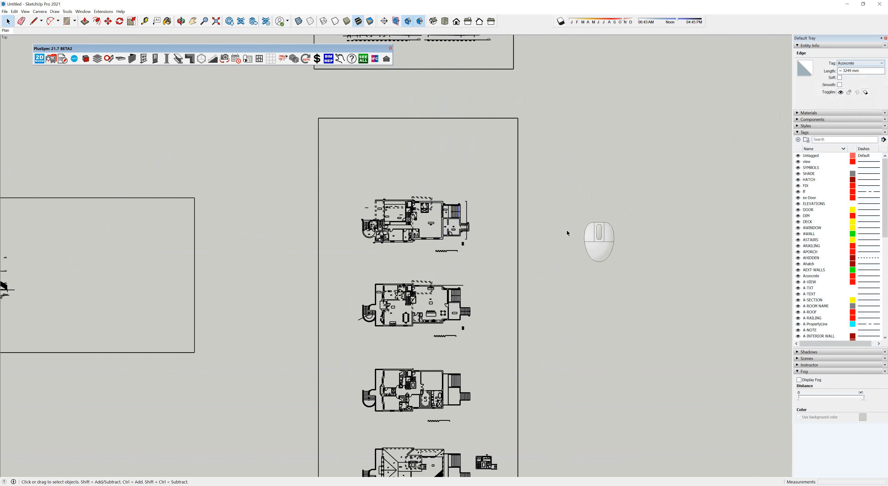
Step: Look over the selected stair edge in the floor plan and read through the list of imported tags
scroll(462, 213, "up", 5)
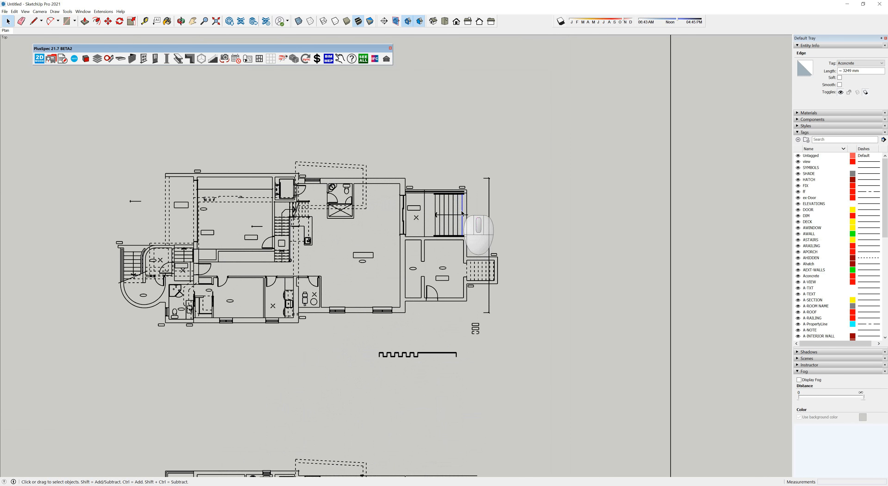
scroll(816, 226, "down", 1)
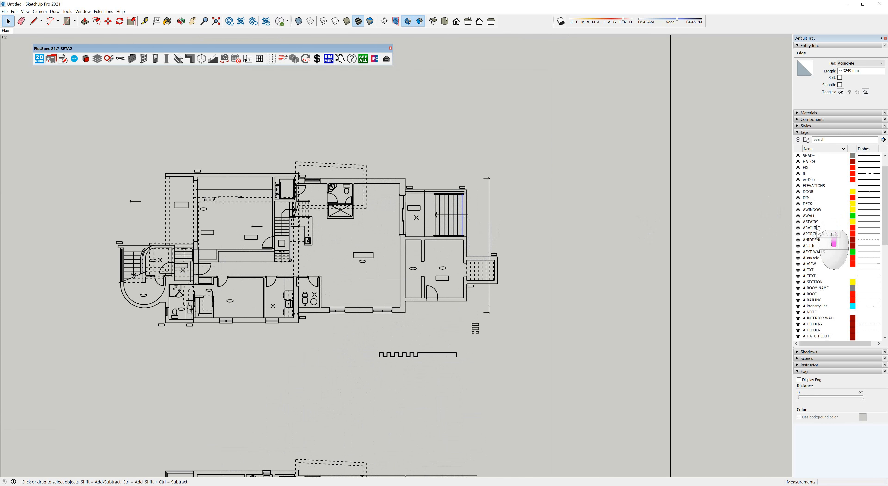
scroll(836, 304, "down", 6)
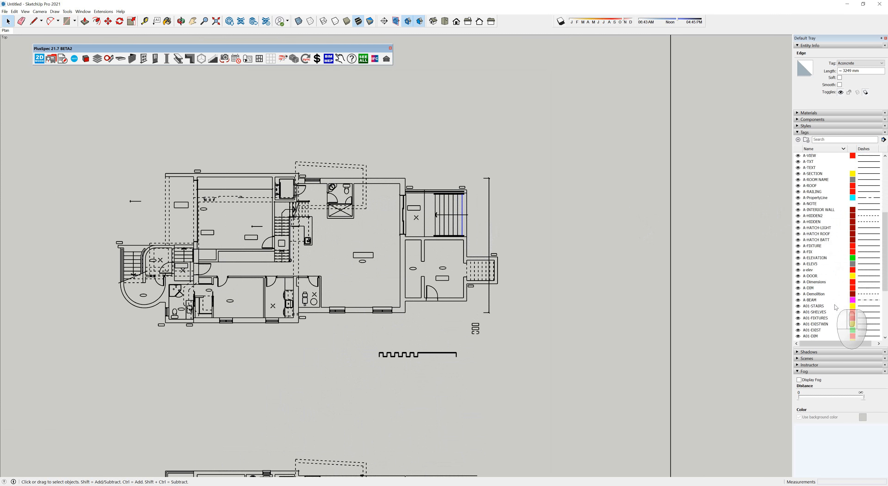
scroll(836, 306, "down", 1)
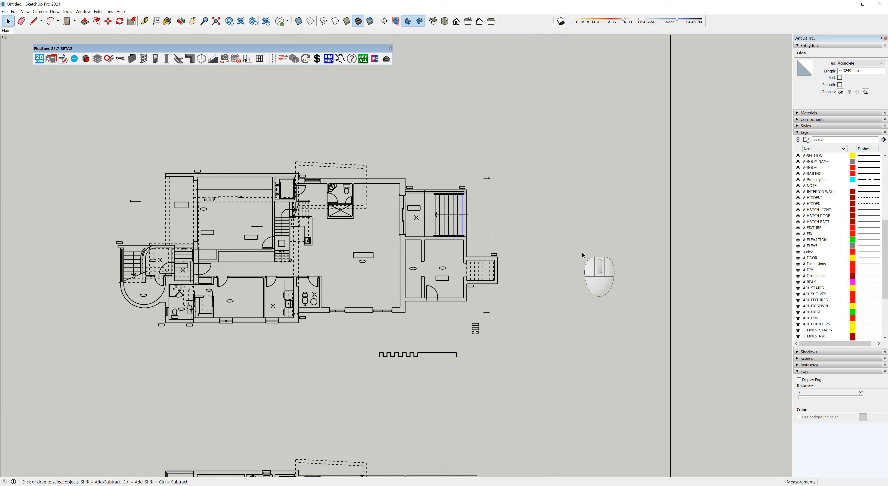
scroll(582, 252, "down", 5)
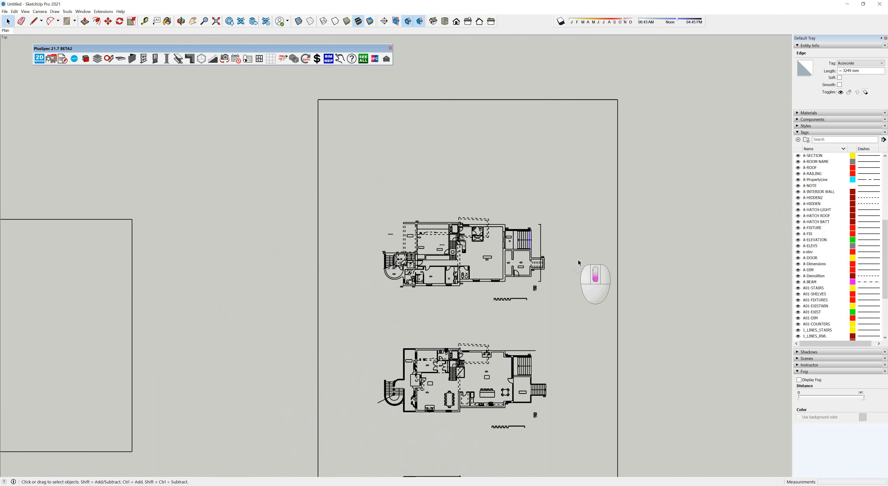
scroll(578, 260, "down", 8)
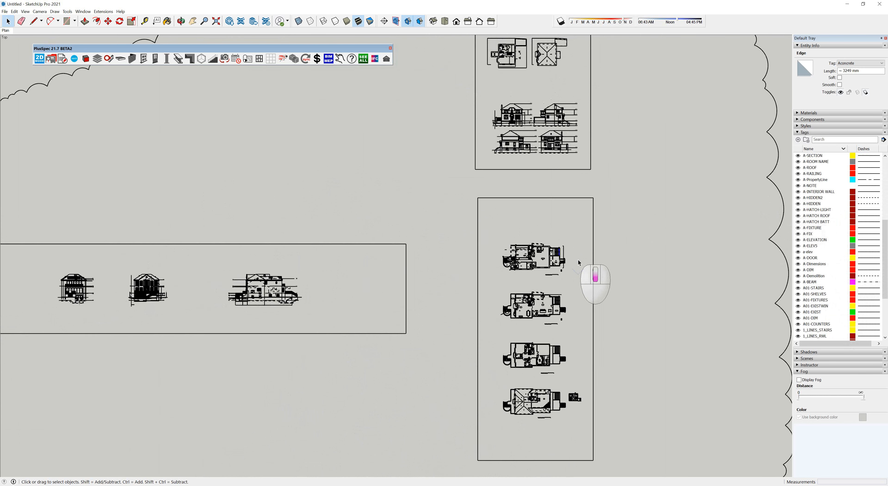
Step: Close the drawing component and delete all tags from view through 1-DIMENSIONS, assigning their entities to Untagged
scroll(578, 260, "down", 6)
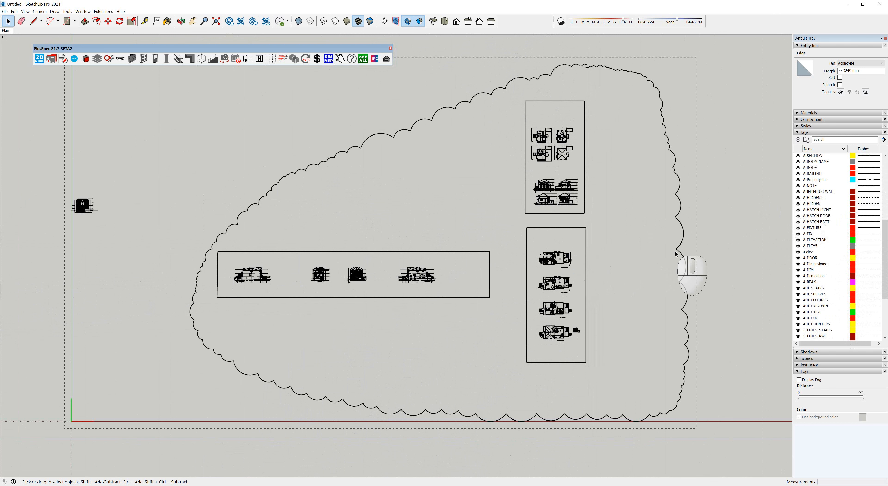
left_click(726, 255)
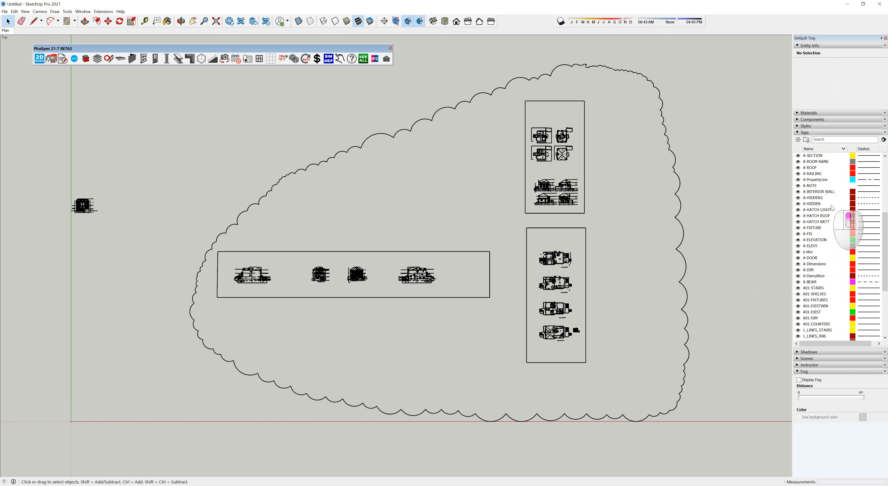
scroll(832, 207, "up", 8)
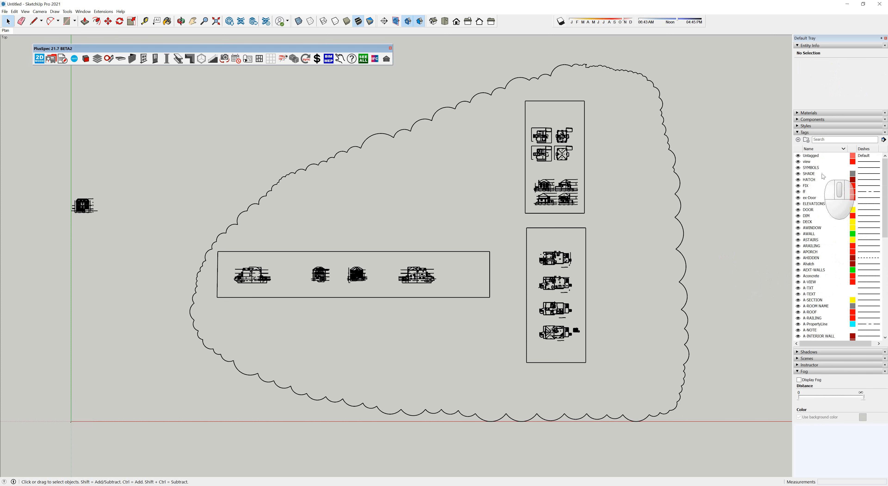
left_click(808, 162)
scroll(822, 222, "down", 1)
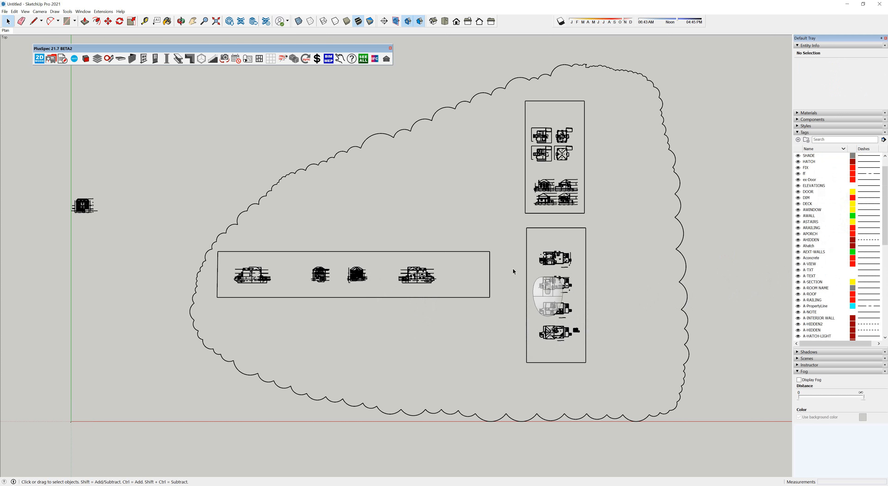
scroll(814, 270, "down", 5)
scroll(814, 271, "up", 6)
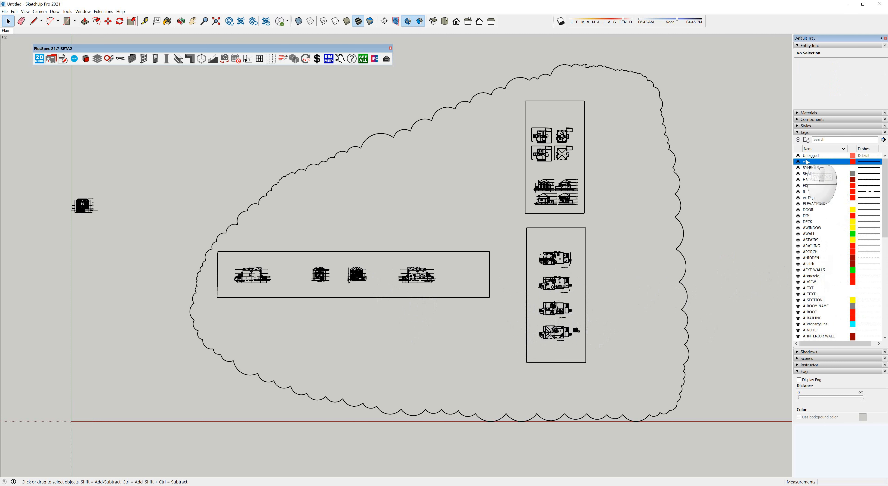
scroll(818, 253, "down", 12)
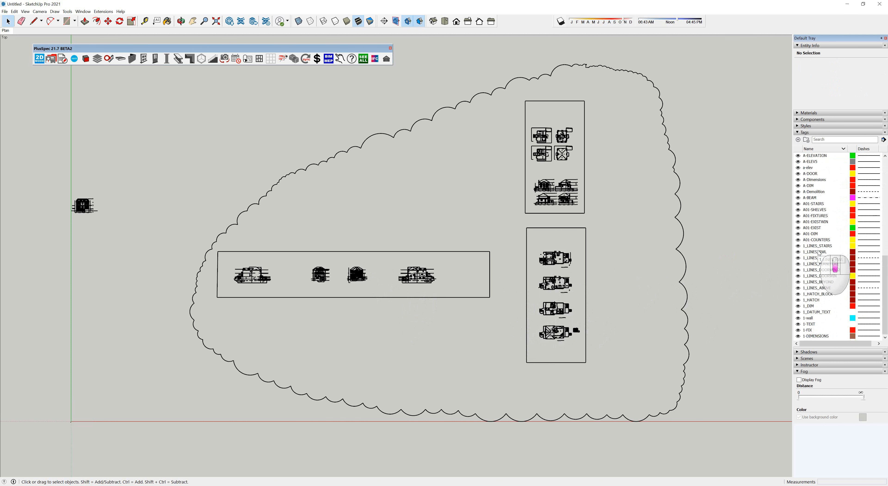
left_click(814, 335, "shift")
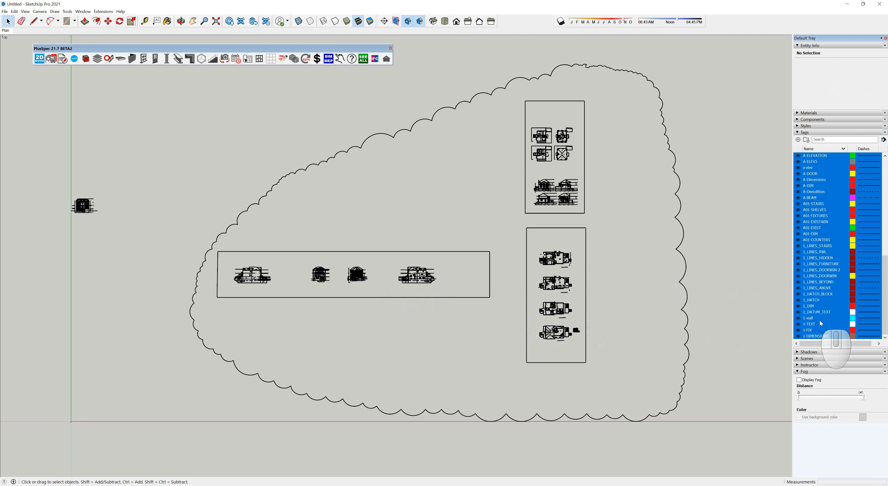
right_click(812, 213)
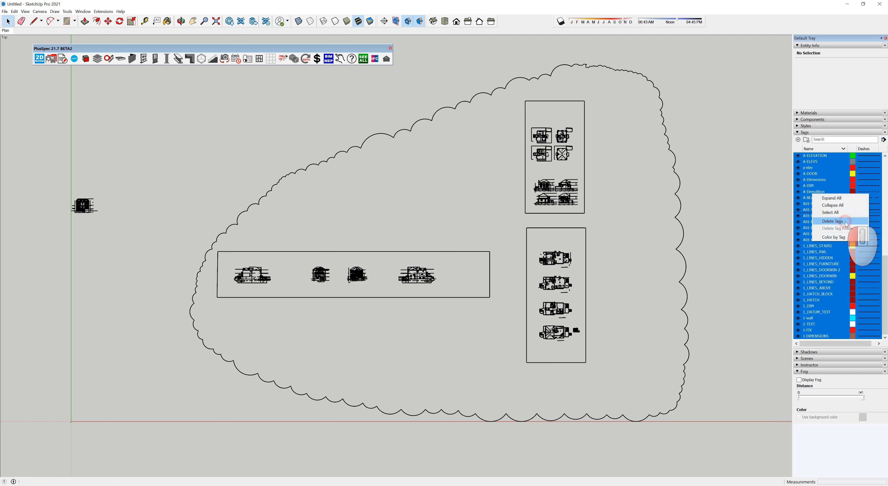
left_click(844, 221)
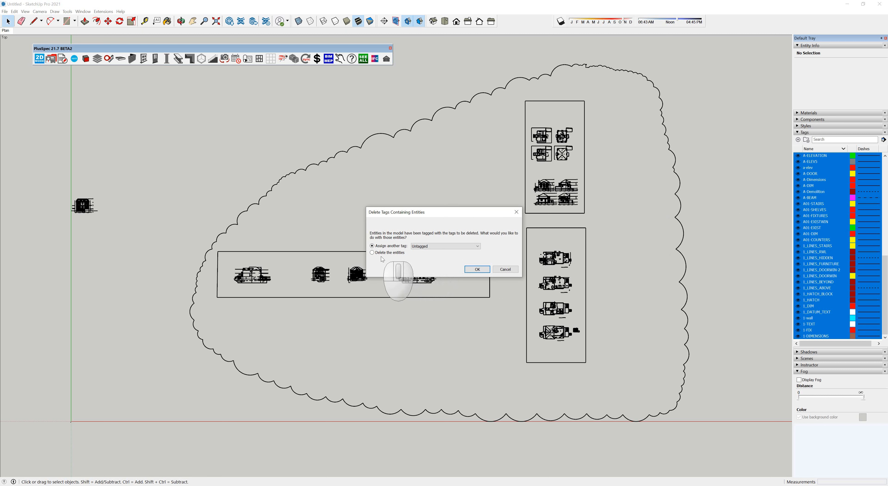
left_click(478, 270)
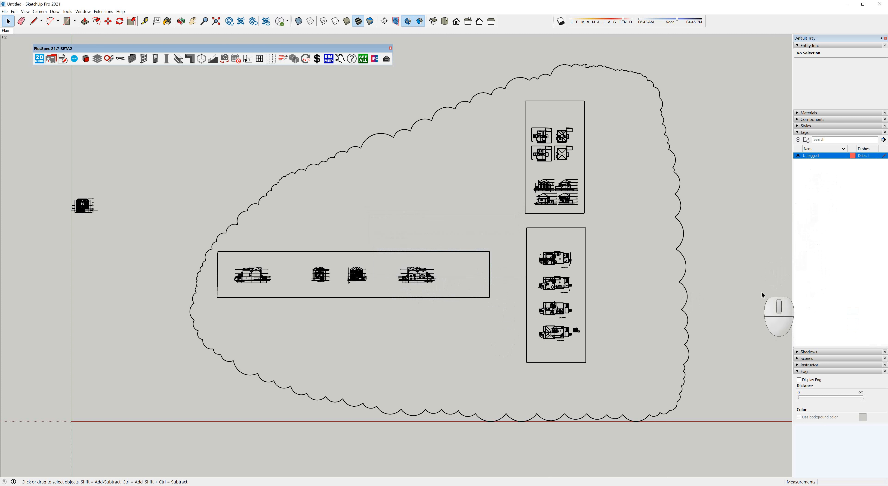
Step: Reopen the drawing component for editing and delete the revision cloud surrounding the drawings
left_click(687, 271)
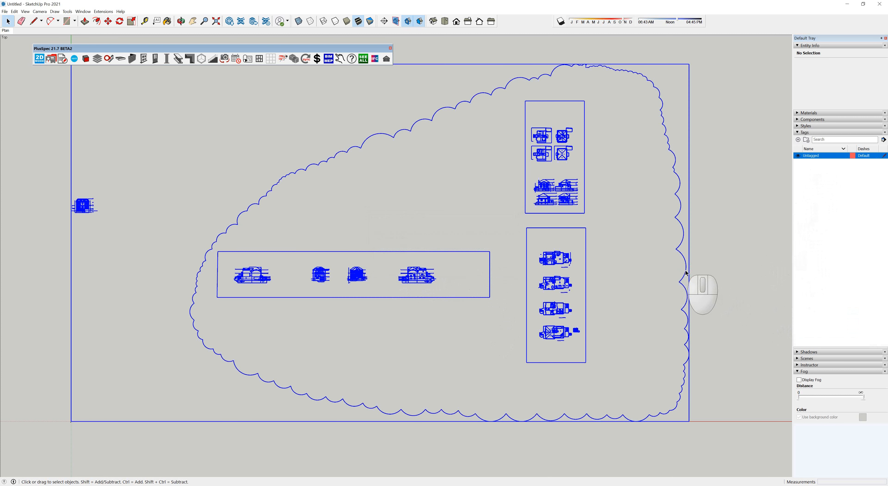
double_click(686, 271)
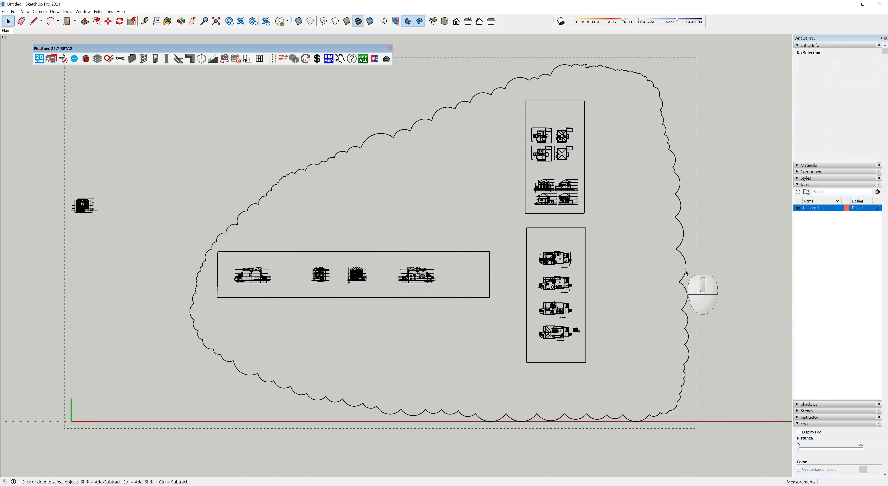
left_click(686, 271)
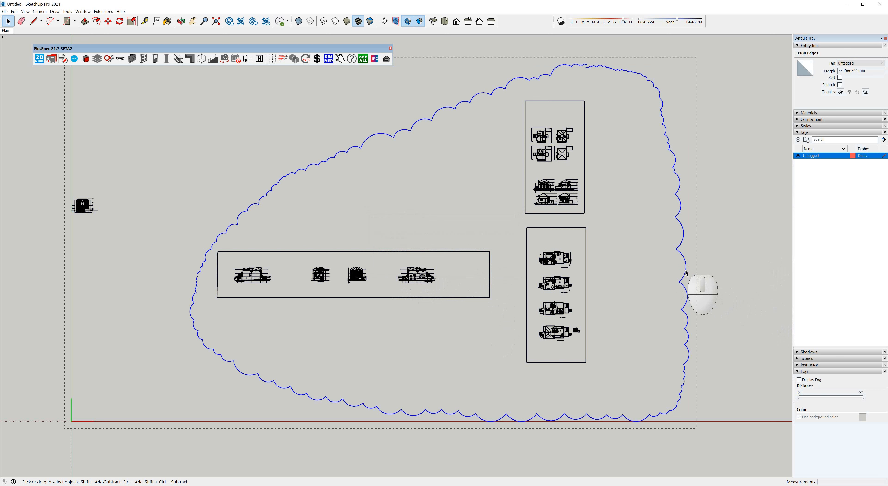
key("Delete")
Step: Delete the rectangular frames around the row of elevations and around the four stacked floor plans
scroll(498, 284, "up", 4)
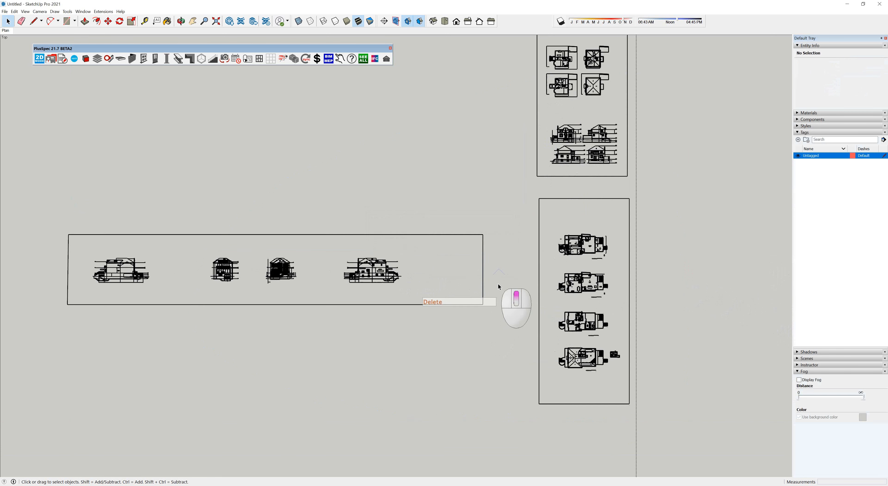
left_click(482, 281)
key("Delete")
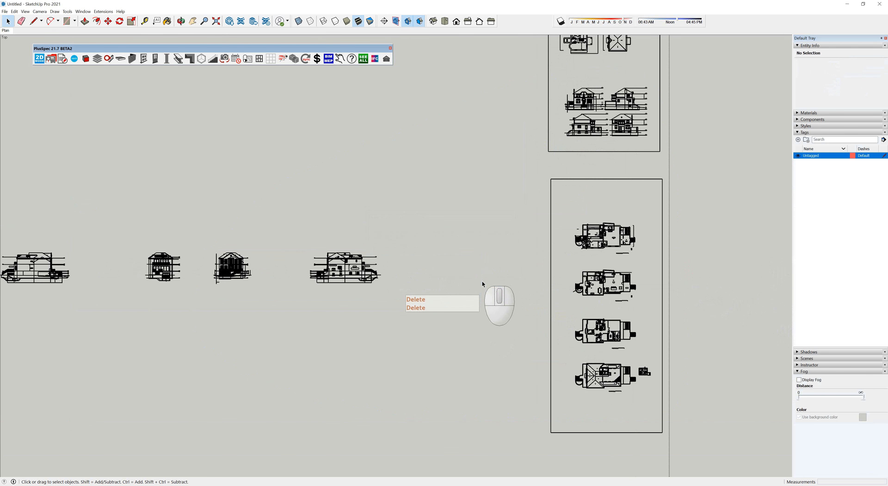
left_click(550, 273)
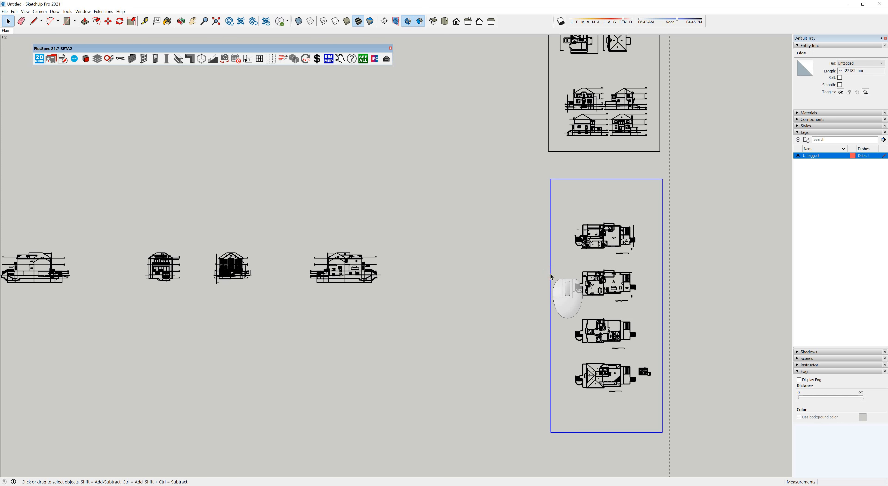
key("Delete")
scroll(550, 278, "down", 3)
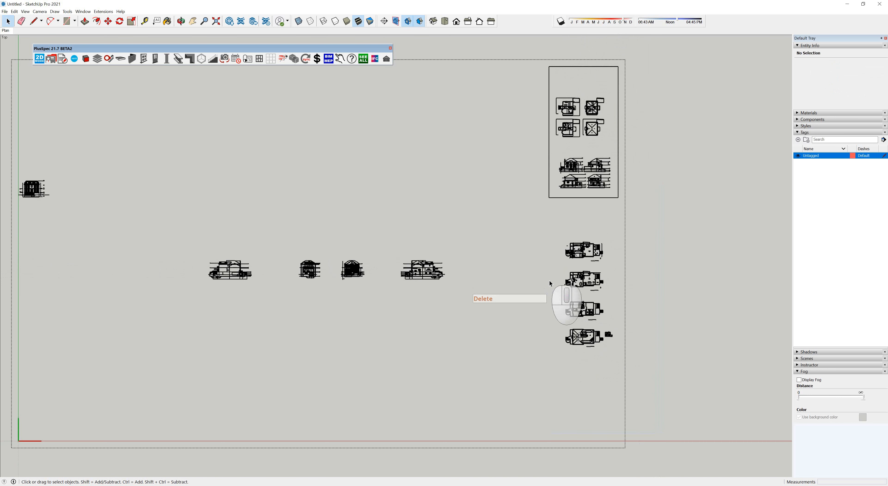
scroll(549, 281, "down", 2)
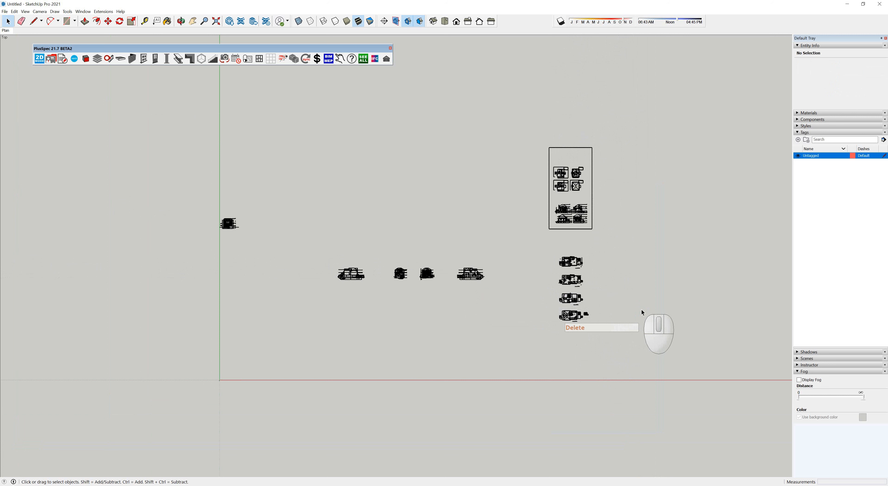
scroll(453, 314, "up", 2)
scroll(475, 276, "down", 3)
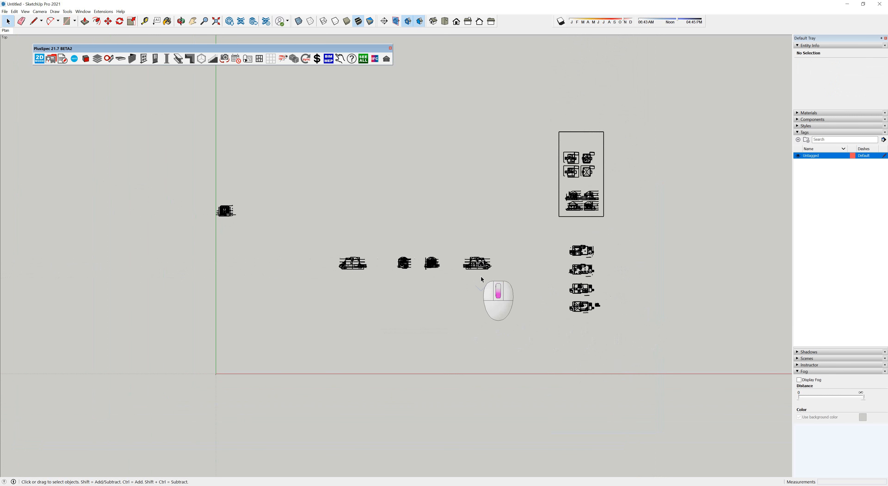
scroll(585, 261, "up", 2)
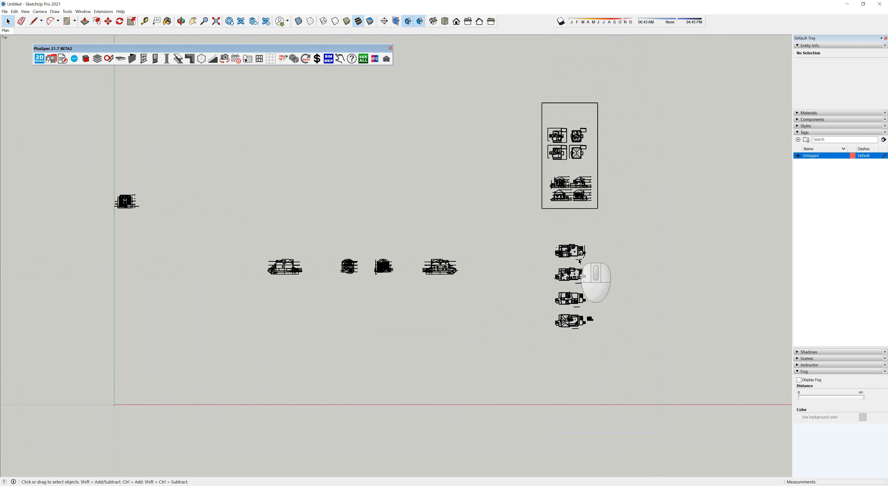
scroll(590, 289, "up", 3)
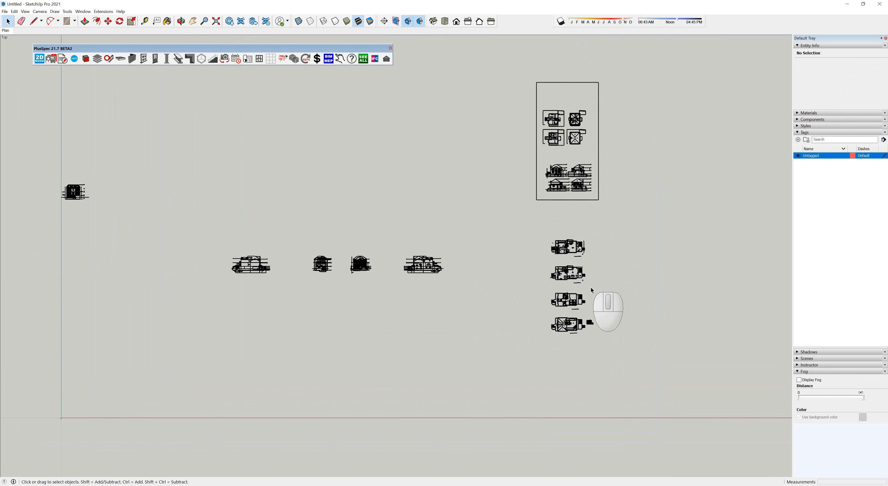
Step: Open the drawing component for editing and make the uppermost of the four stacked floor plans a group
scroll(556, 237, "up", 6)
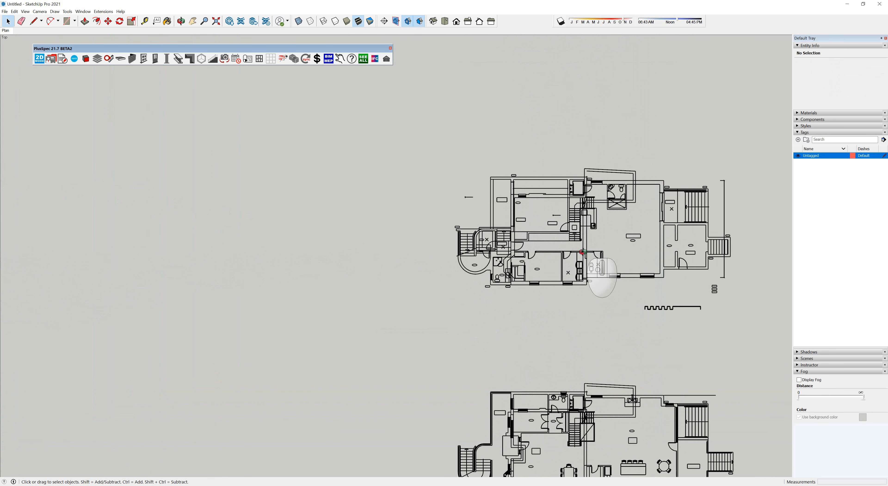
middle_click_drag(590, 241, 554, 244, "shift")
left_click(555, 243)
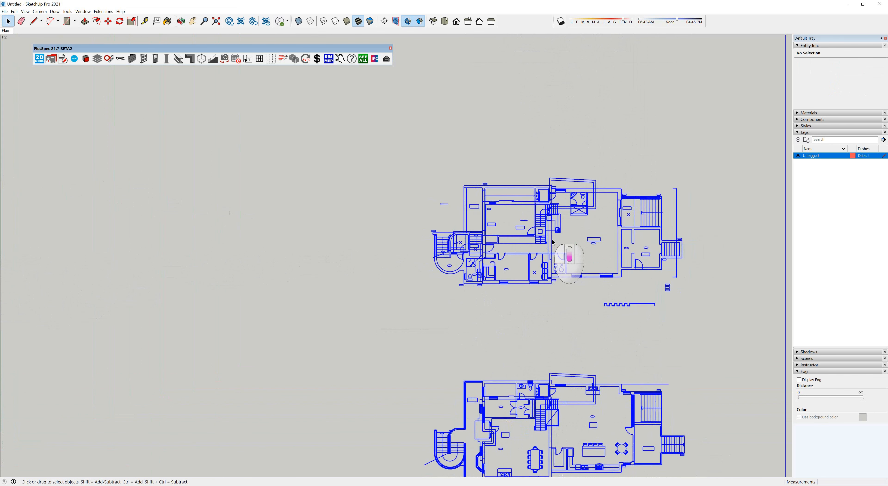
scroll(553, 243, "down", 2)
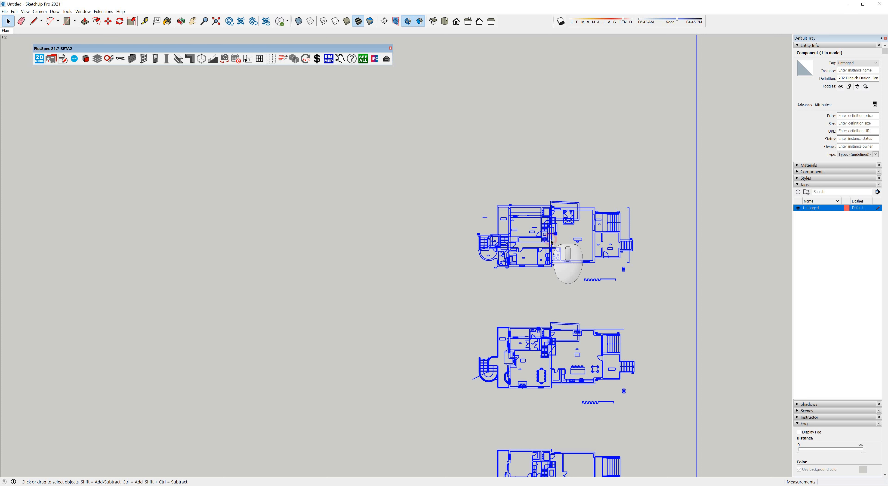
left_click(551, 243)
left_click_drag(454, 177, 650, 289)
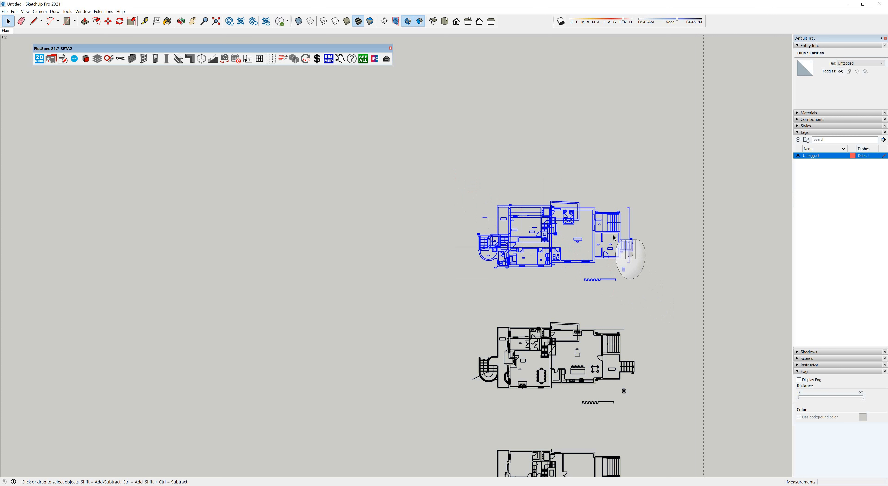
scroll(614, 236, "up", 5)
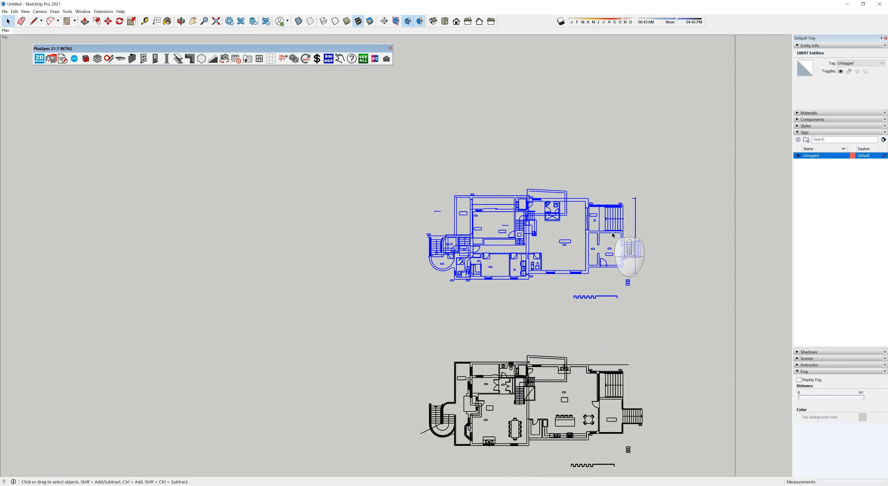
right_click(614, 235)
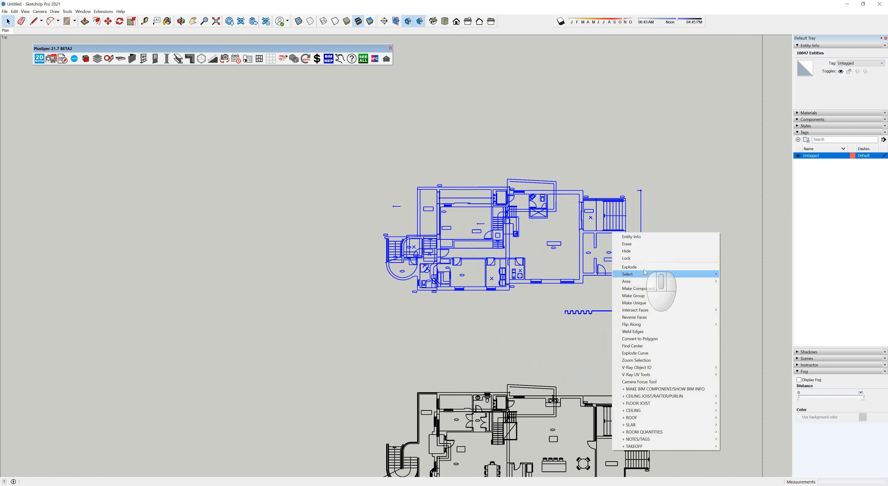
left_click(639, 299)
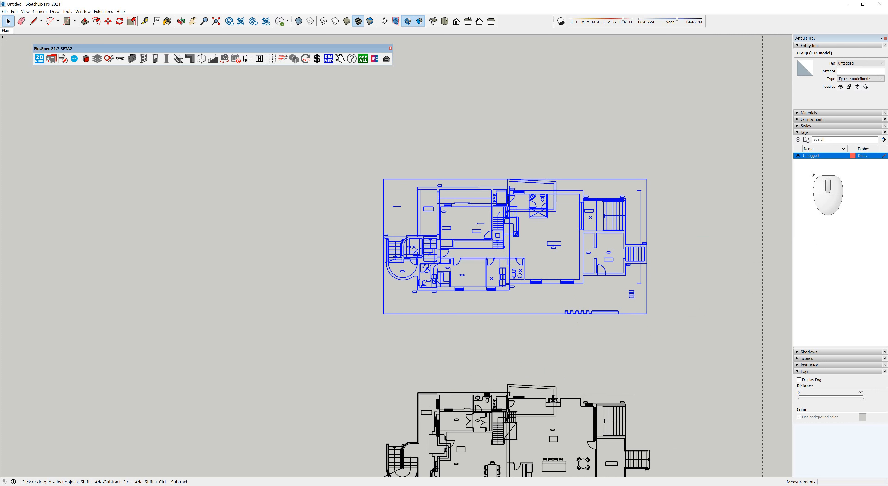
Step: Create a tag folder named "Floor plans" and select it in the tags list
left_click(807, 140)
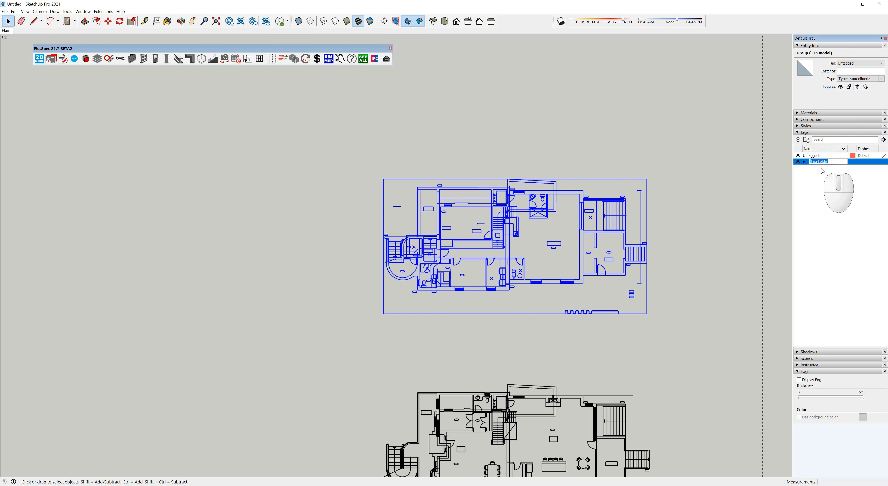
type("Floor p")
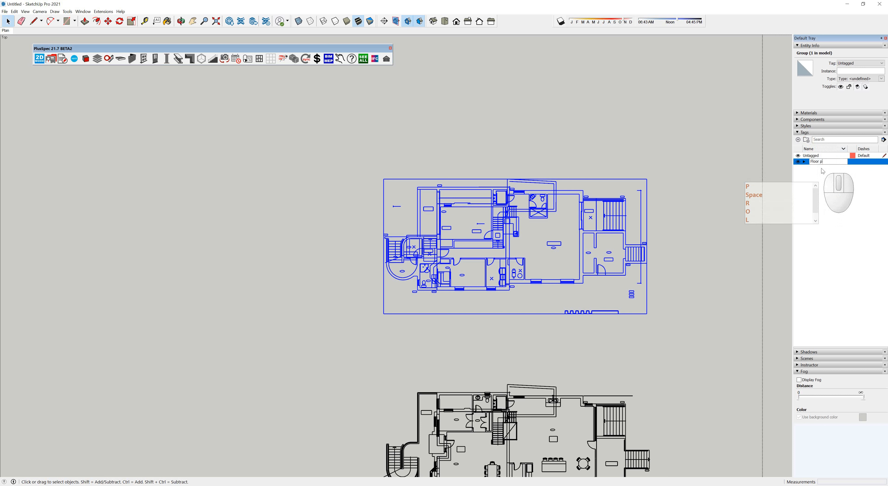
type("lans")
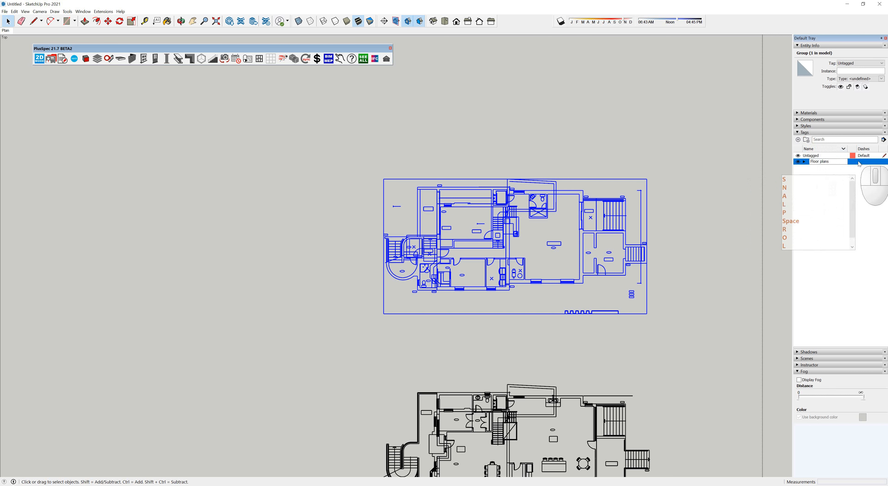
left_click(841, 193)
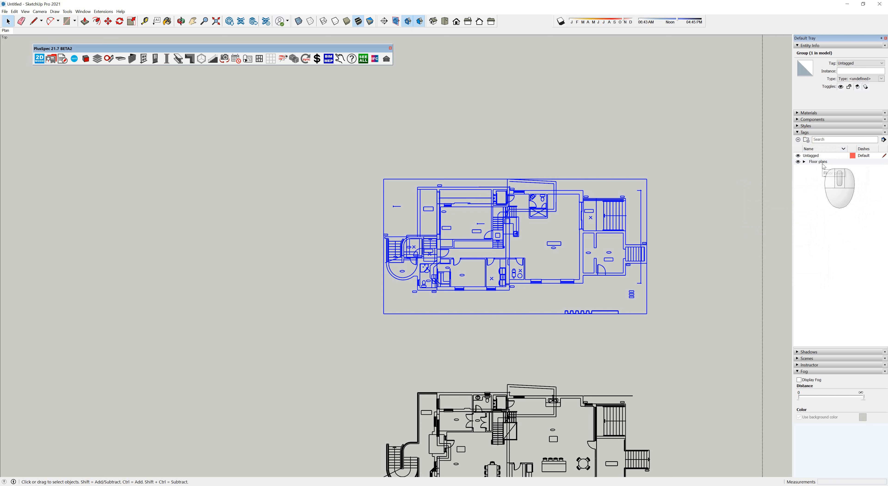
left_click(807, 163)
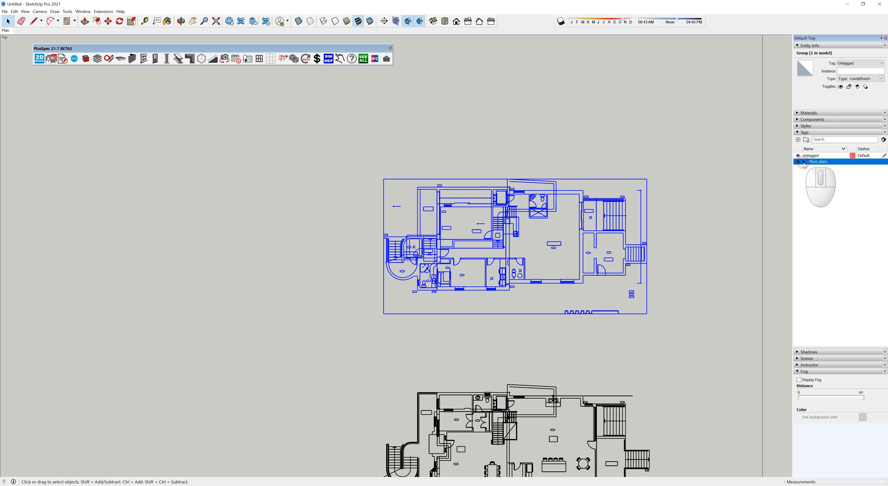
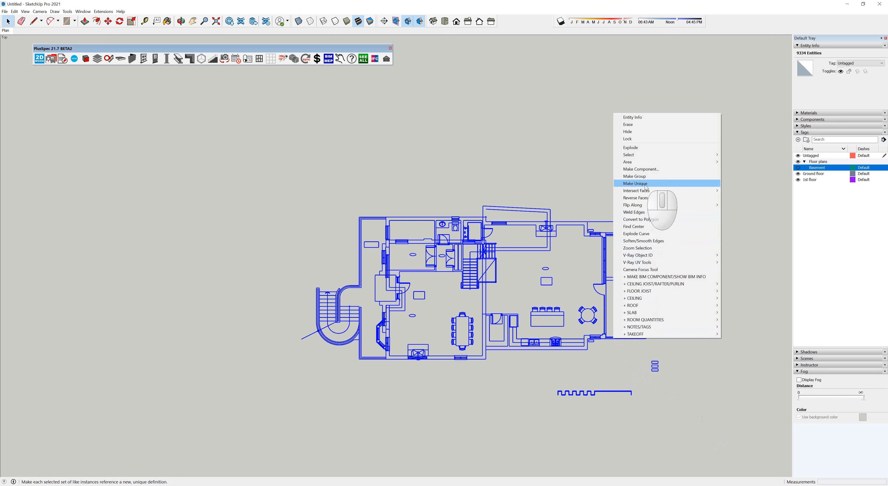
Step: Make the selected floor plan with the kitchen island and long dining table a group
left_click(641, 176)
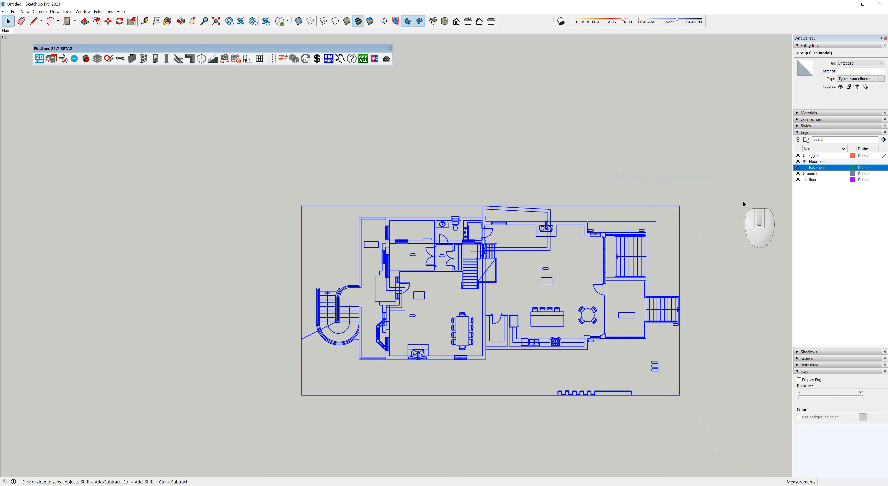
Step: Assign the Ground floor tag to the selected floor plan group and hide that tag
left_click(881, 63)
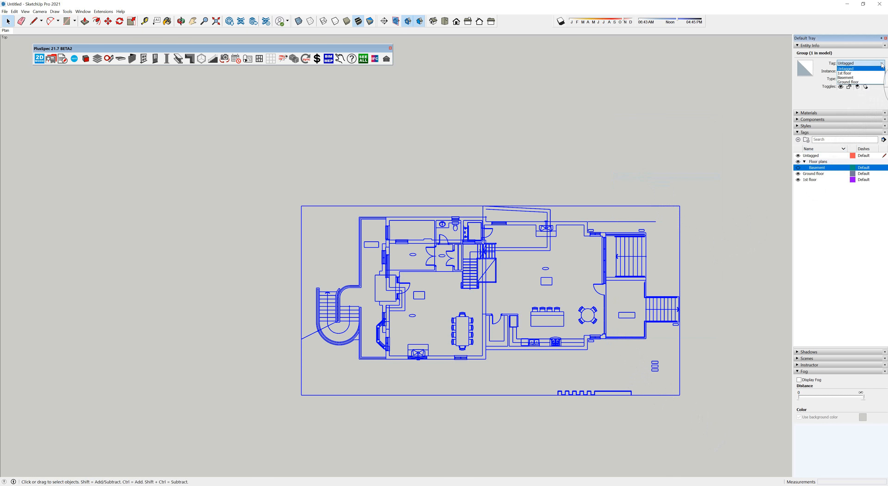
left_click(857, 82)
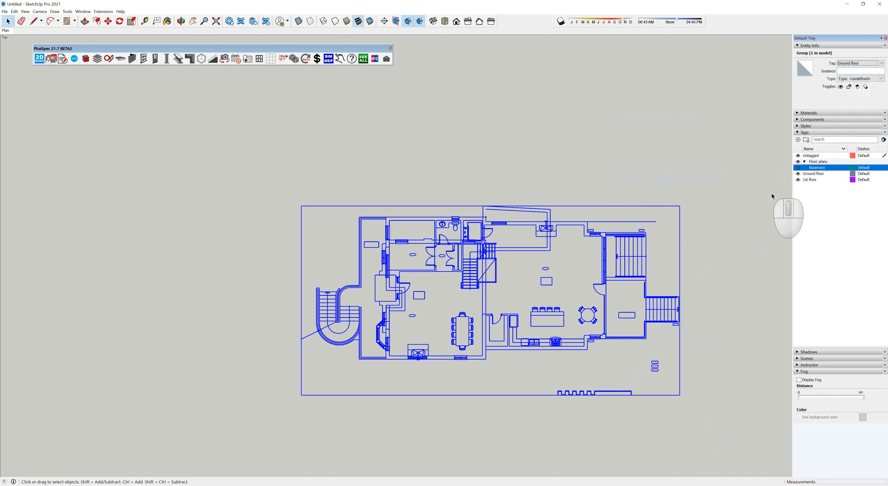
left_click(797, 173)
Step: Make the third floor plan, with the bedrooms and bathrooms, a group and assign it the 1st floor tag
scroll(640, 248, "down", 5)
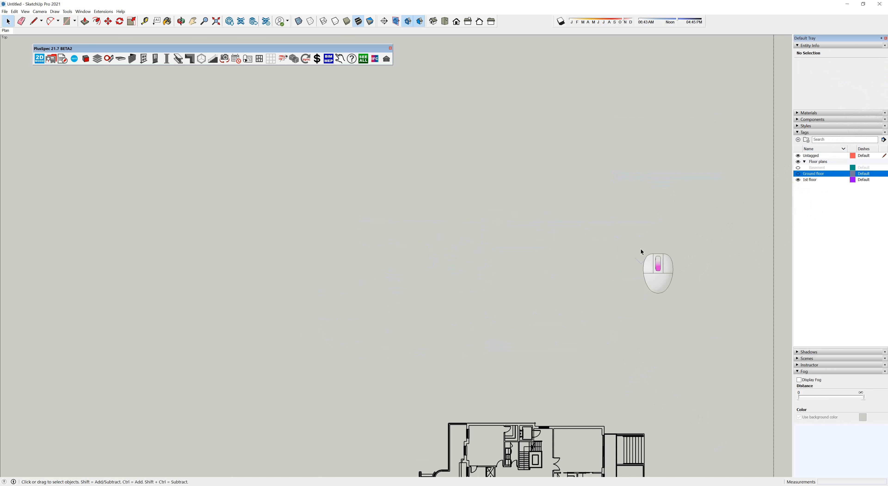
scroll(640, 321, "up", 6)
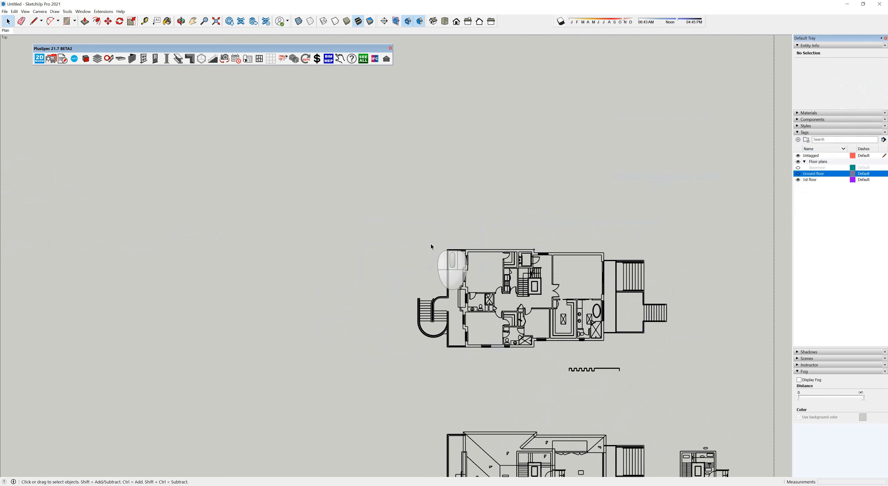
left_click_drag(406, 238, 683, 379)
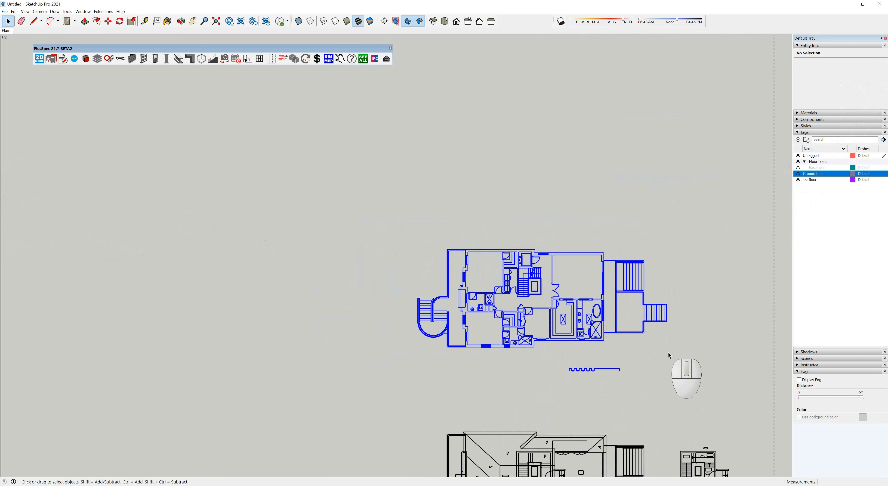
right_click(652, 308)
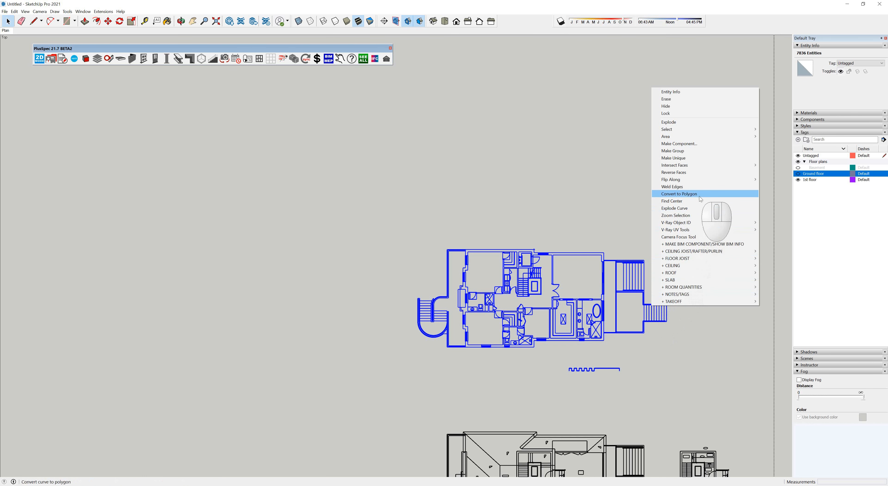
left_click(681, 151)
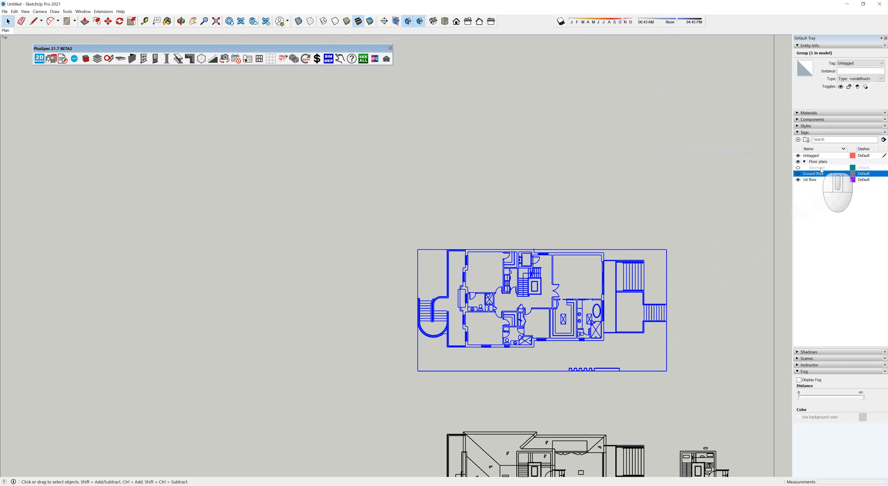
left_click(881, 63)
left_click(868, 74)
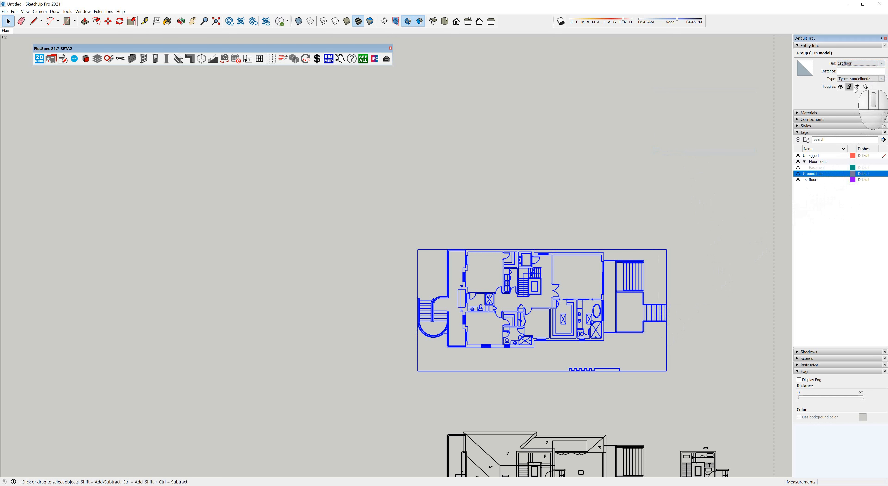
left_click(708, 350)
Step: Add a new tag named "Roofing plans"
scroll(574, 291, "down", 4)
scroll(568, 389, "up", 5)
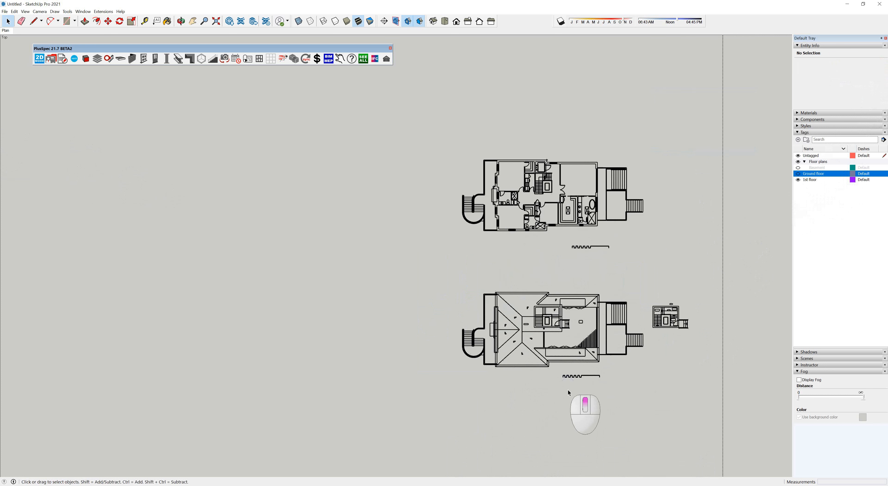
left_click_drag(402, 221, 722, 396)
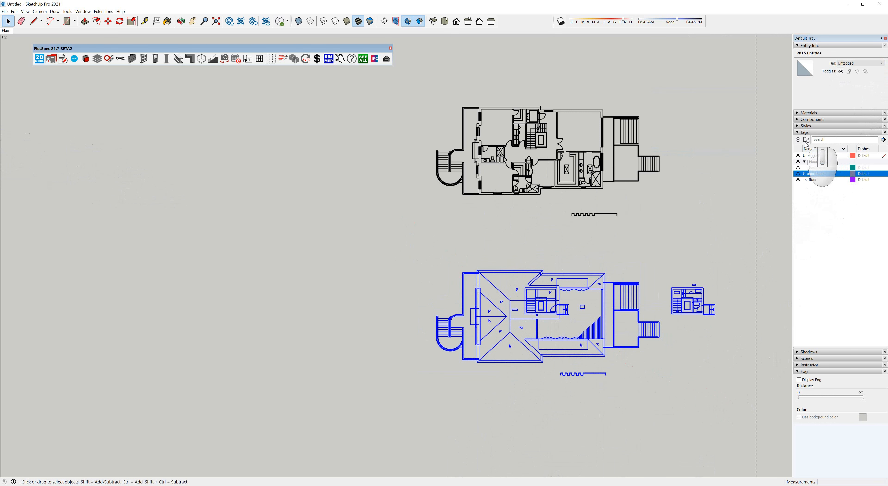
left_click(797, 139)
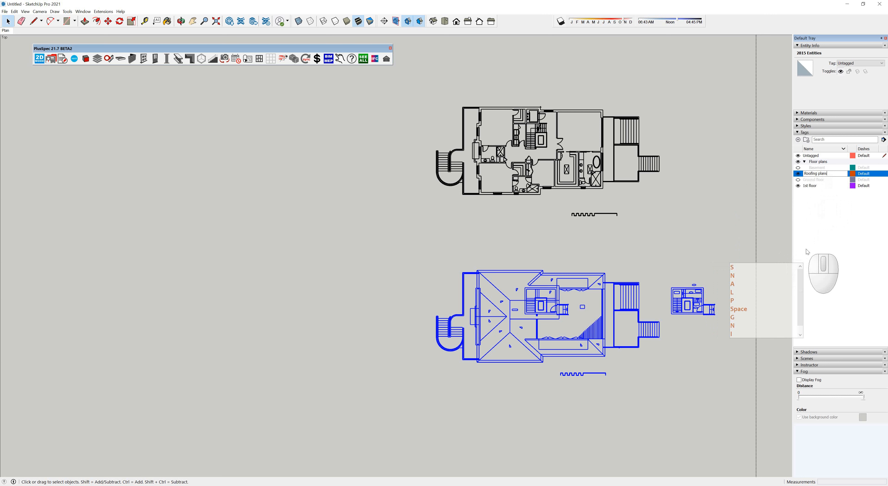
key("Return")
Step: Group the roof plan together with the small detached plan beside it and assign the group the Roofing plans tag
left_click(723, 254)
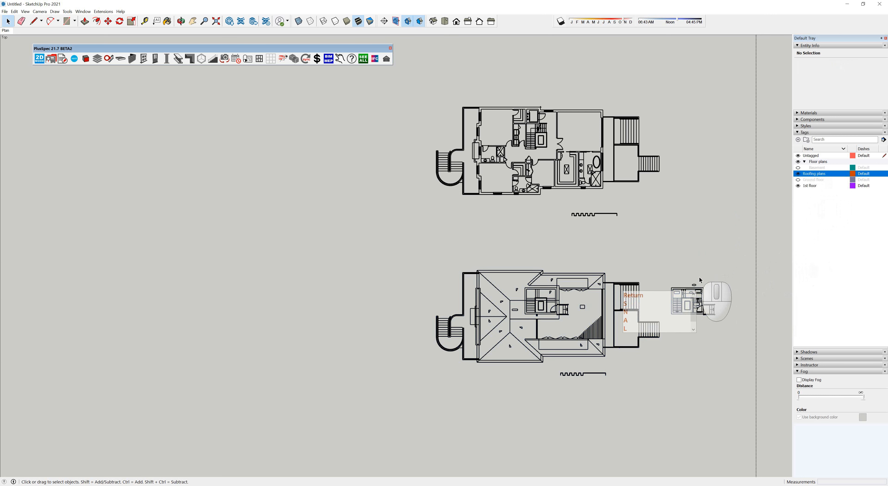
left_click_drag(649, 350, 550, 296)
left_click_drag(422, 246, 731, 405)
right_click(696, 291)
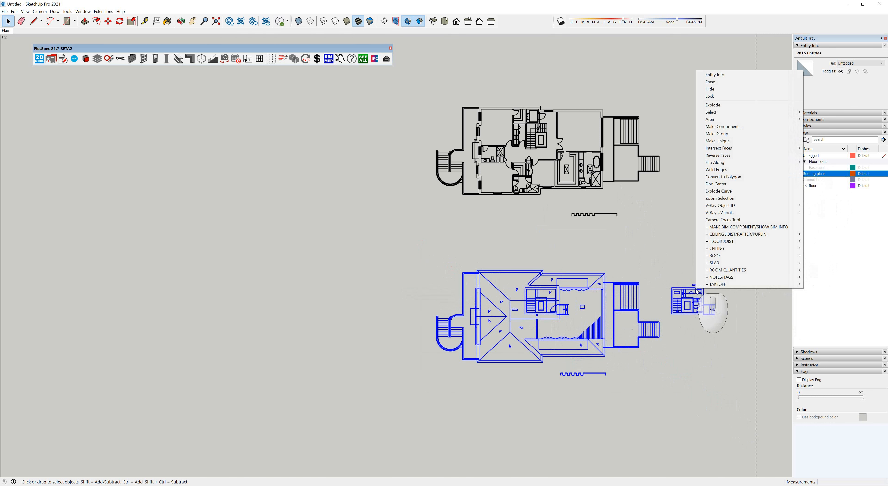
left_click(718, 134)
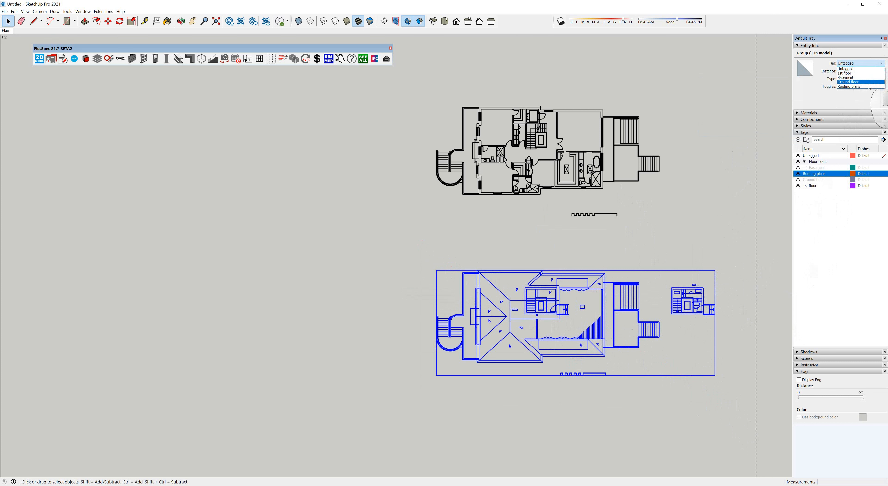
left_click(858, 86)
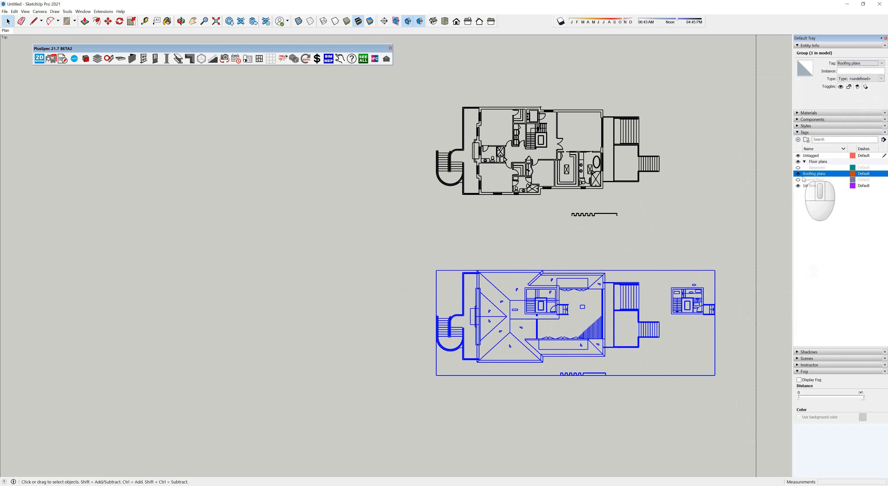
Step: Check the plan tagging by switching off the Roofing plans, 1st floor and Ground floor tags
left_click(798, 174)
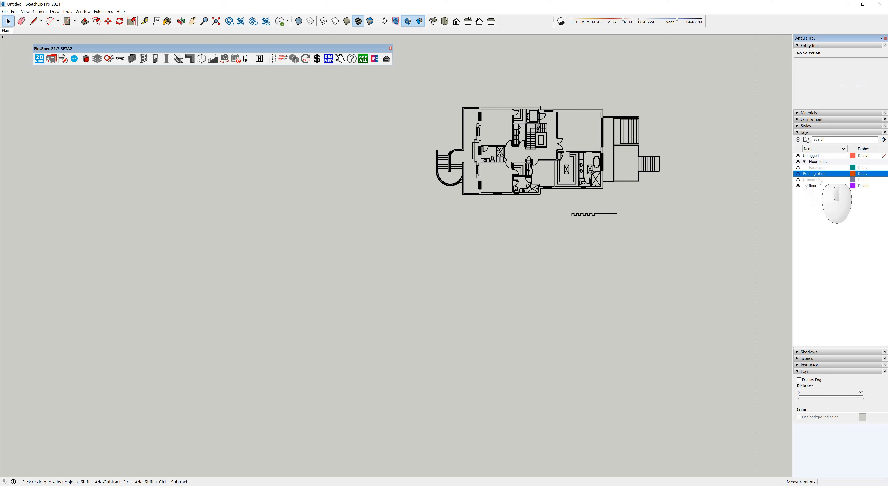
left_click(798, 179)
scroll(575, 179, "down", 3)
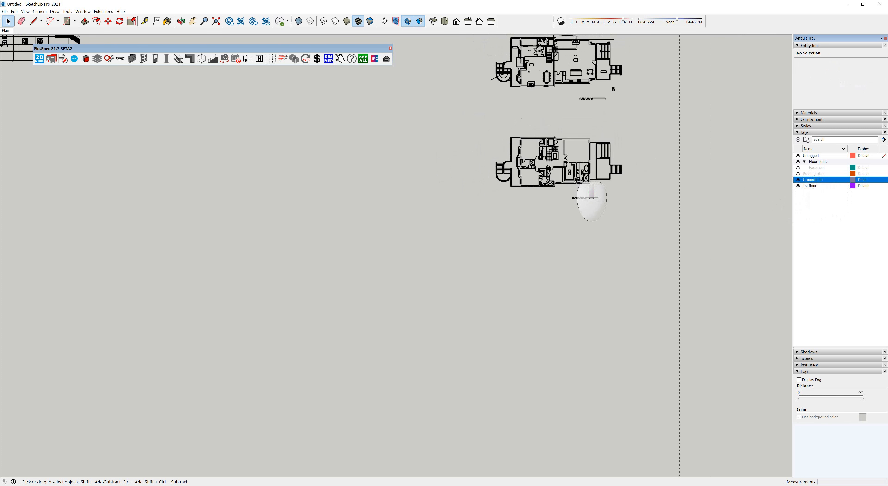
left_click(799, 185)
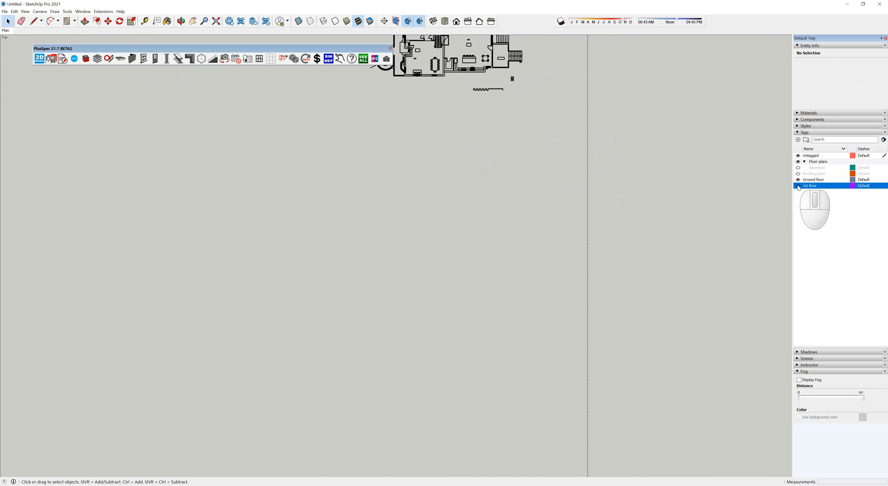
left_click(798, 180)
scroll(556, 235, "down", 5)
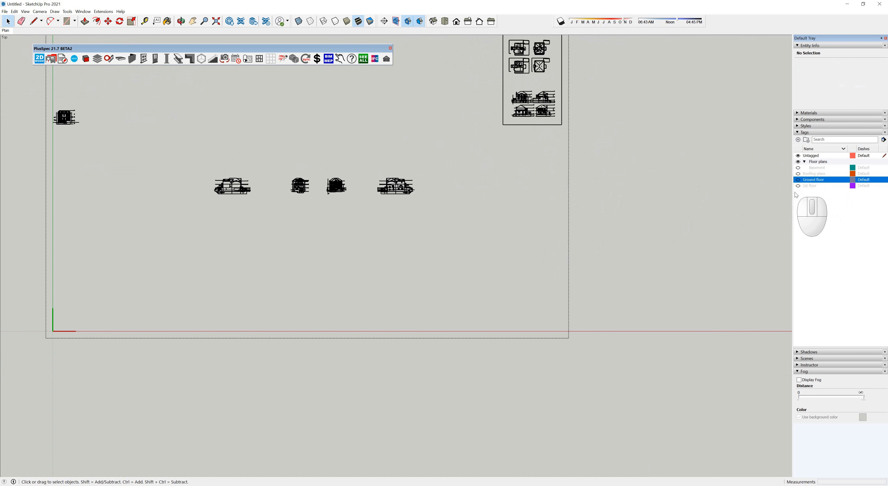
Step: Turn on the visibility of the 1st floor, Ground floor, Roofing plans and Basement tags
left_click(799, 186)
left_click(799, 179)
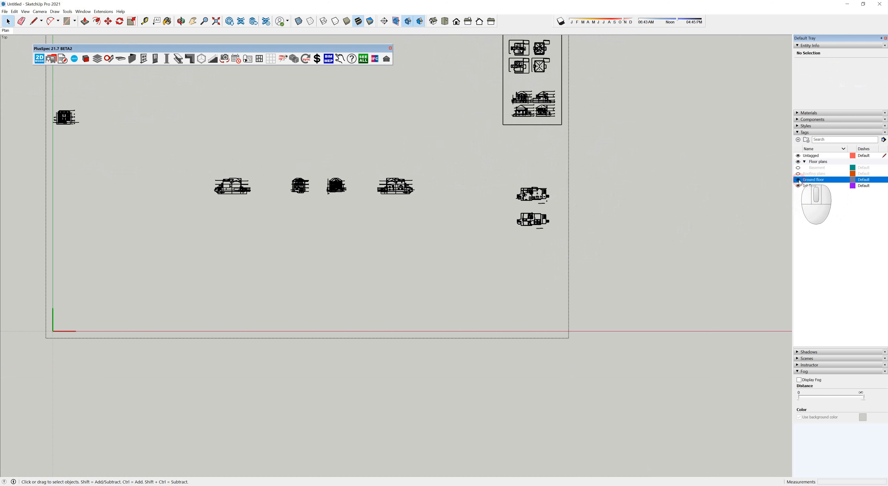
left_click(798, 173)
left_click(799, 168)
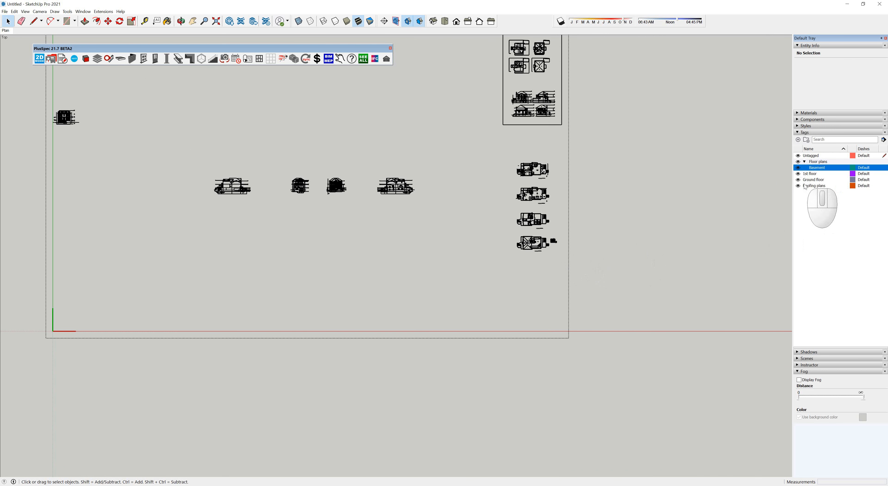
Step: Select each of the four stacked floor plan groups in turn to check its assigned tag
scroll(505, 238, "down", 5)
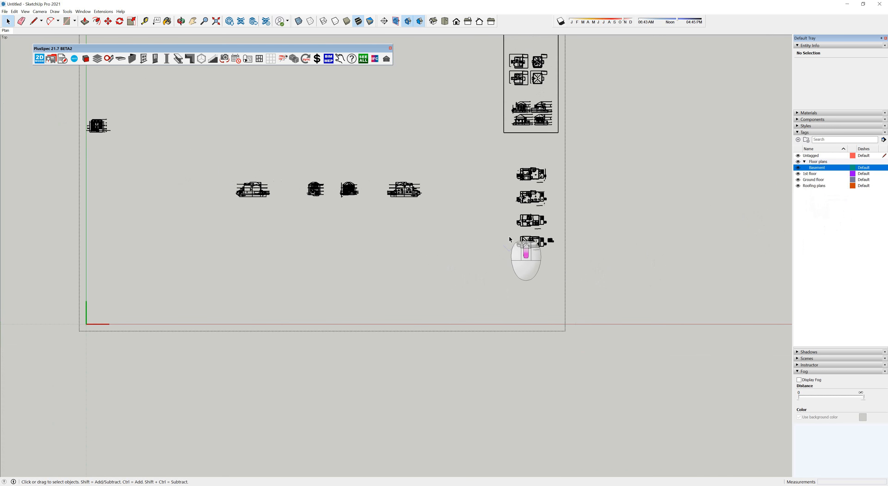
scroll(531, 214, "up", 10)
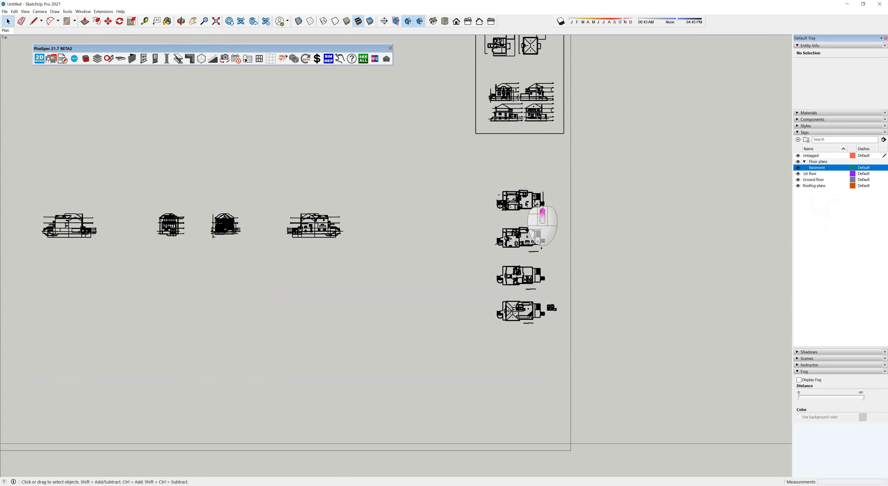
left_click(533, 214)
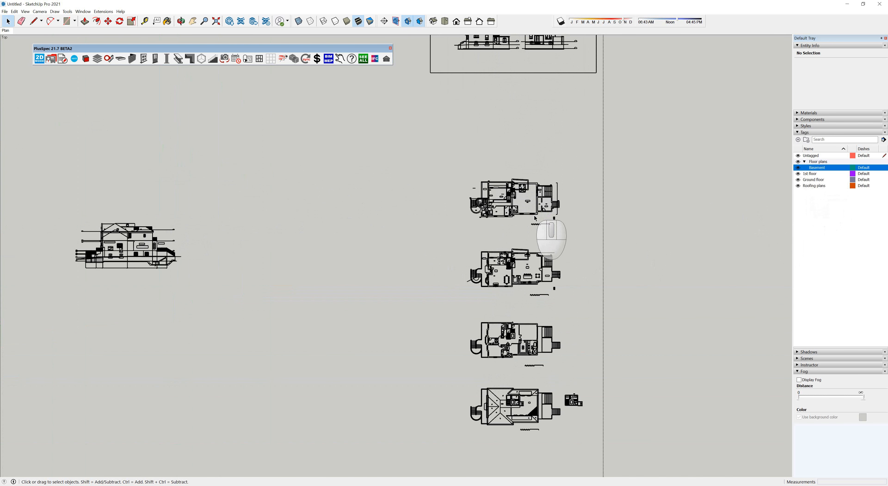
left_click(534, 217)
left_click(534, 255)
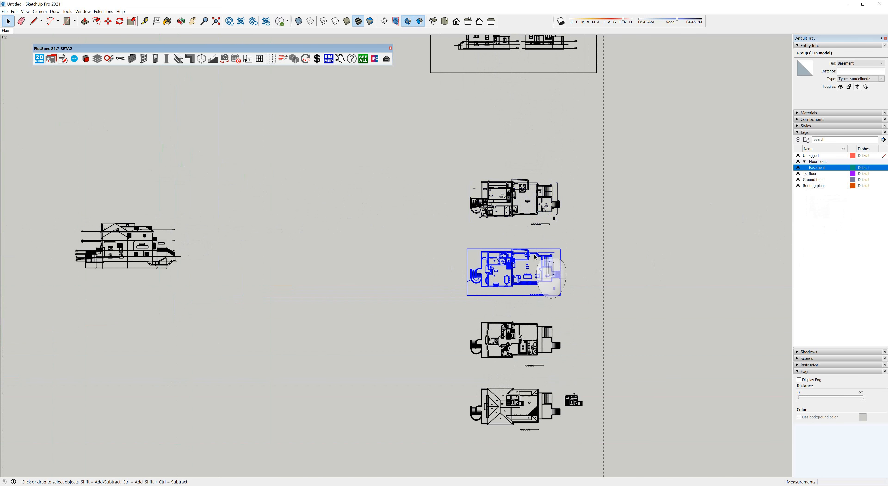
left_click(528, 326)
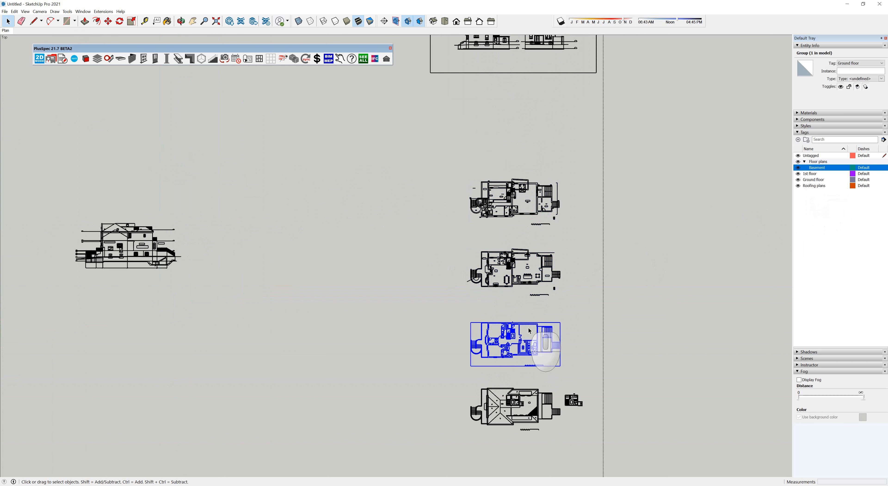
left_click(520, 391)
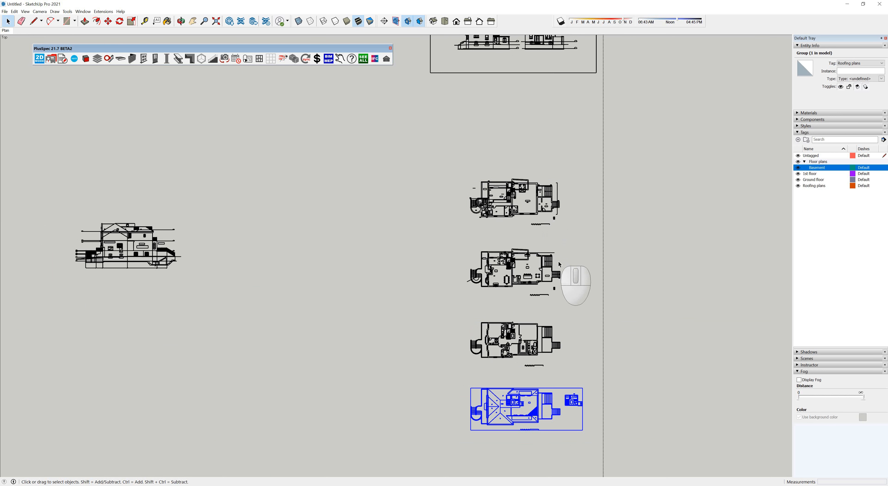
Step: Move the Ground floor plan straight up onto the Basement plan, using the kitchen's lower outer wall corner as the reference point
scroll(553, 267, "up", 3)
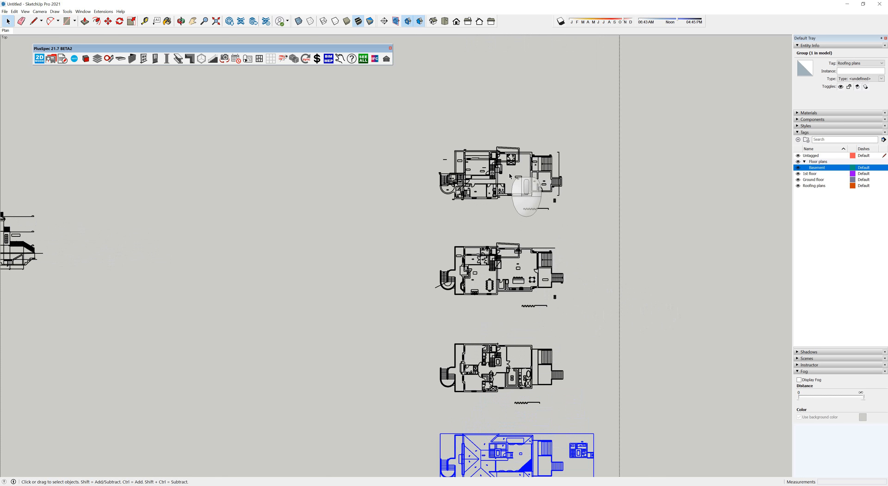
scroll(514, 179, "down", 5)
scroll(516, 185, "up", 5)
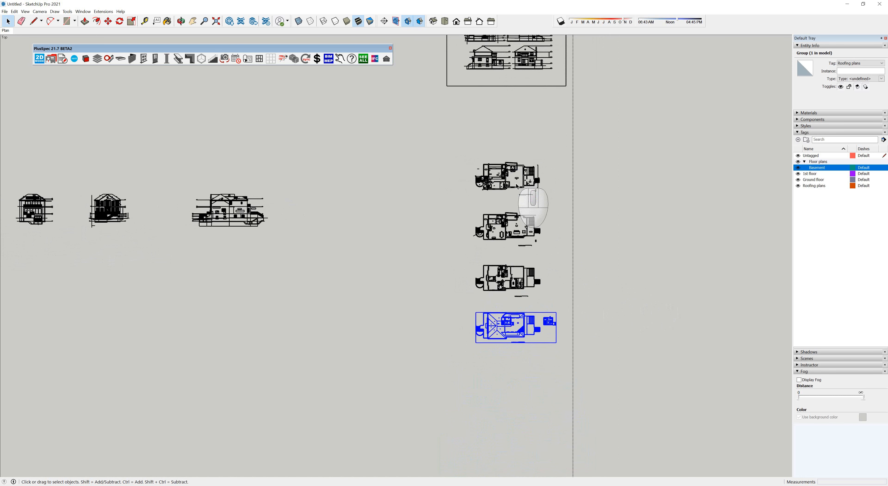
scroll(516, 185, "up", 3)
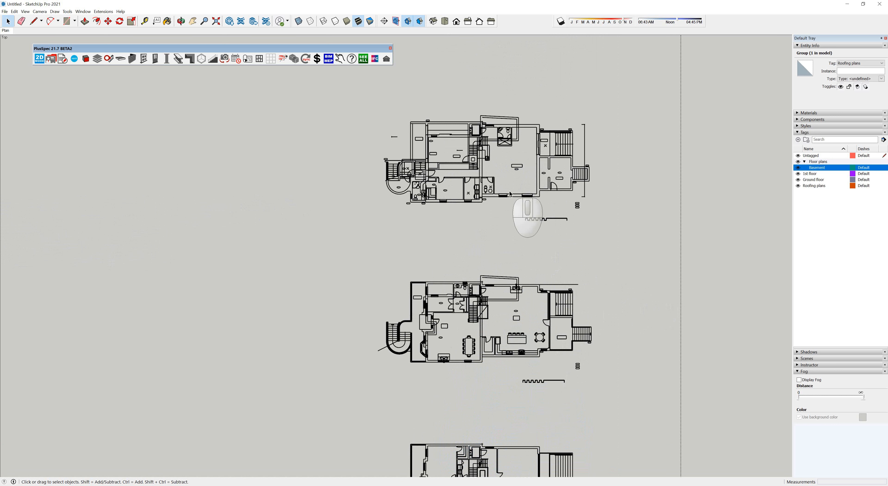
left_click(538, 358)
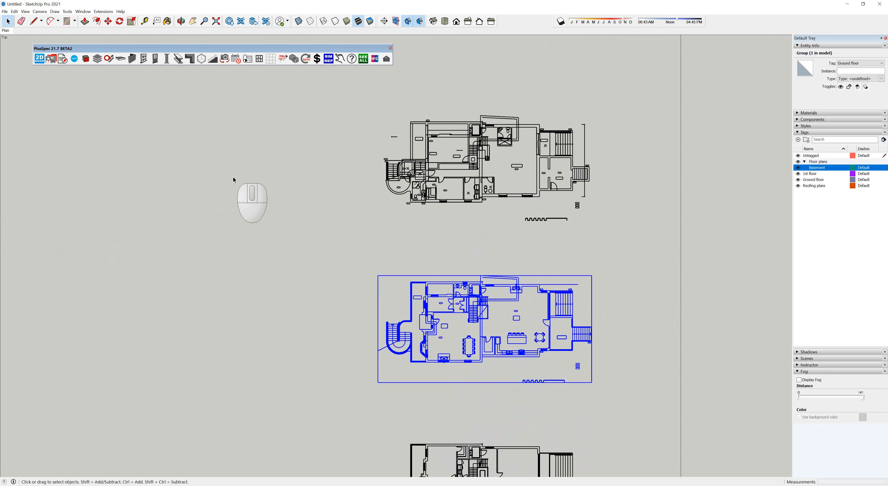
left_click(109, 26)
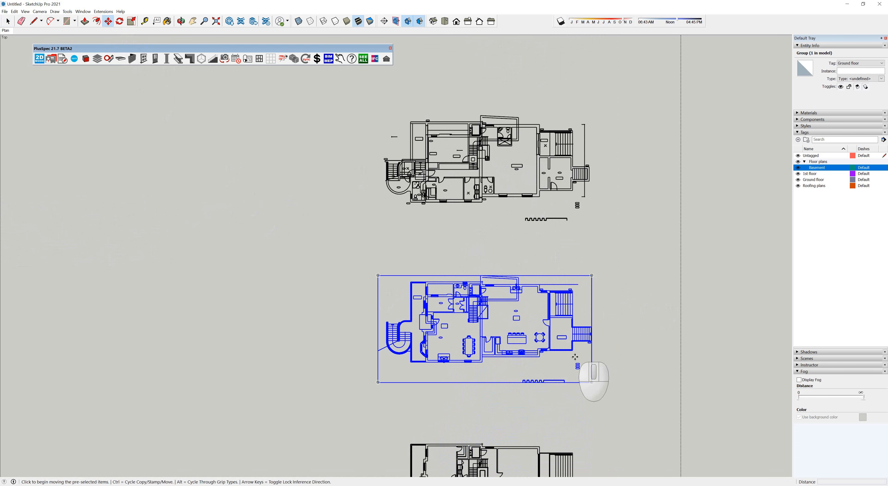
scroll(534, 357, "up", 5)
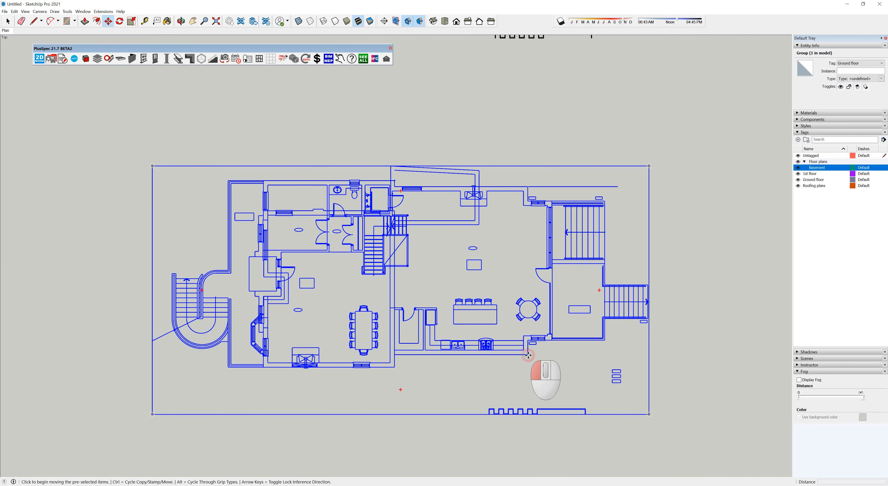
left_click(528, 355)
scroll(528, 355, "down", 3)
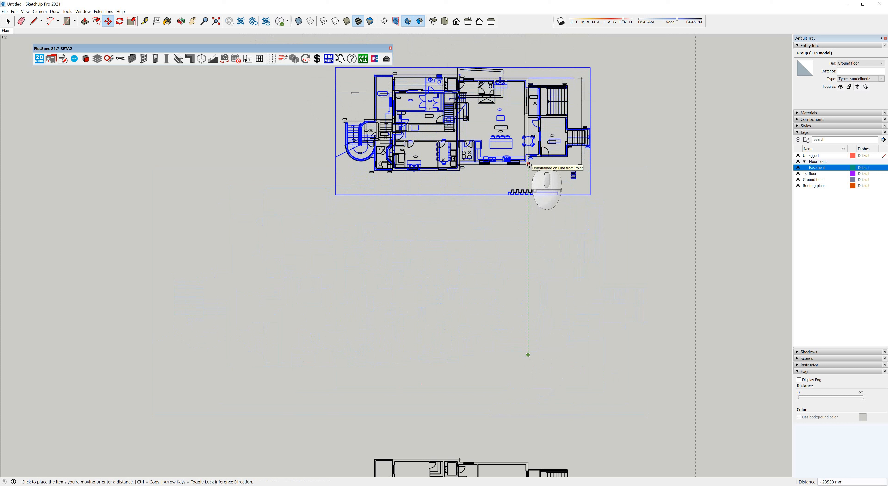
left_click(528, 164)
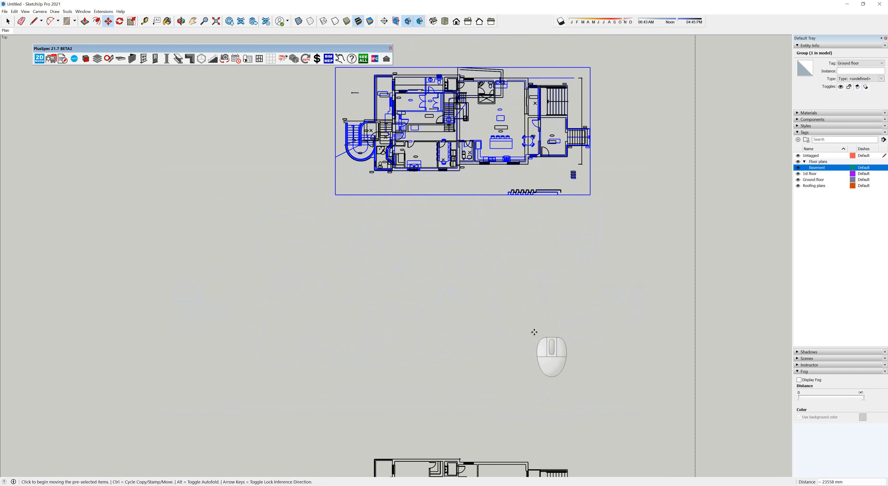
Step: Move the 1st floor plan straight up onto the stacked Basement and Ground floor plans, using the bathroom's lower outer wall corner as the reference
scroll(534, 332, "down", 8)
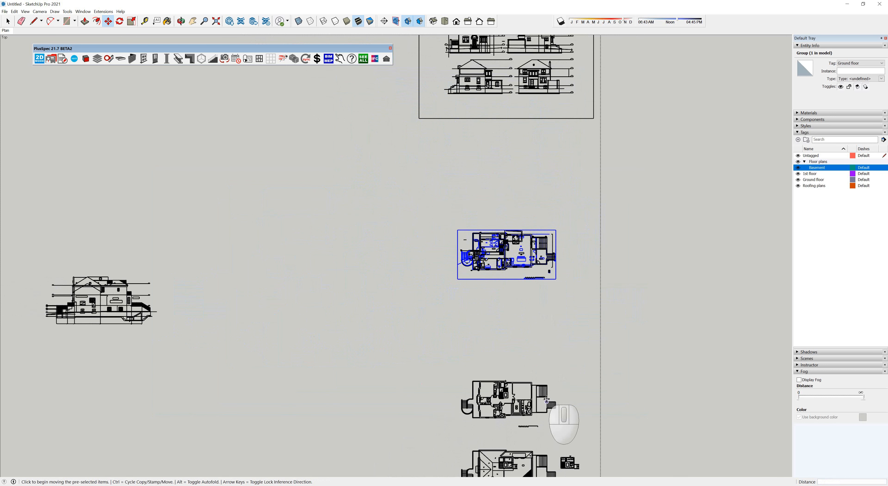
key("space")
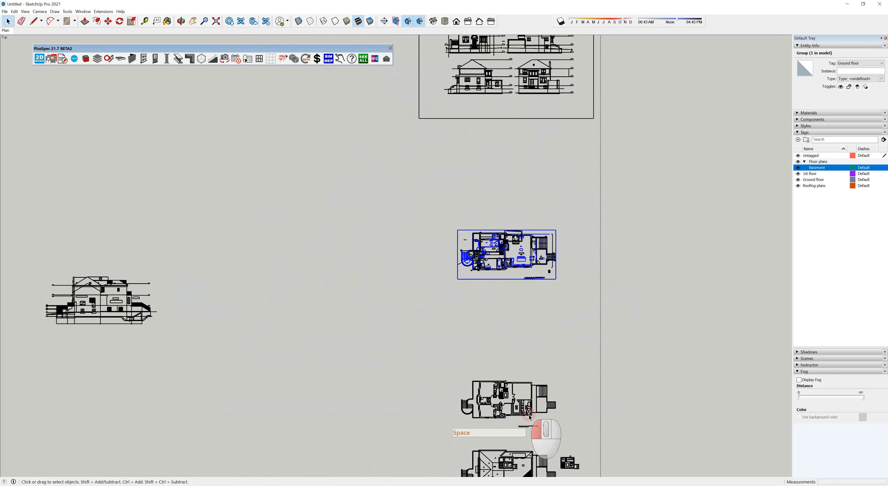
left_click(529, 417)
scroll(530, 419, "up", 5)
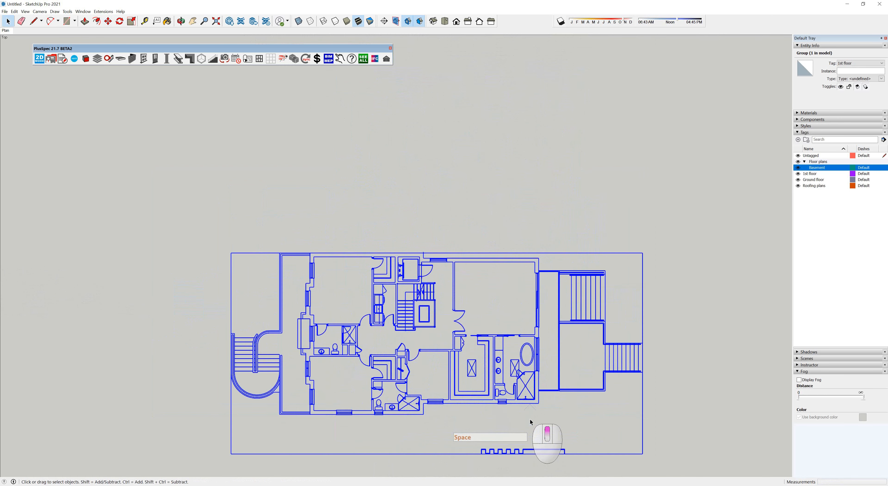
scroll(530, 422, "up", 3)
key("m")
left_click(543, 393)
scroll(543, 394, "down", 7)
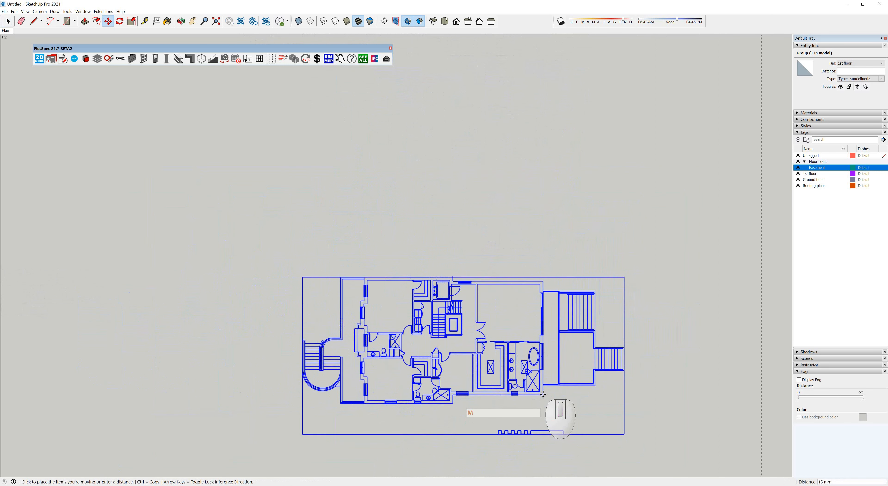
scroll(549, 223, "up", 8)
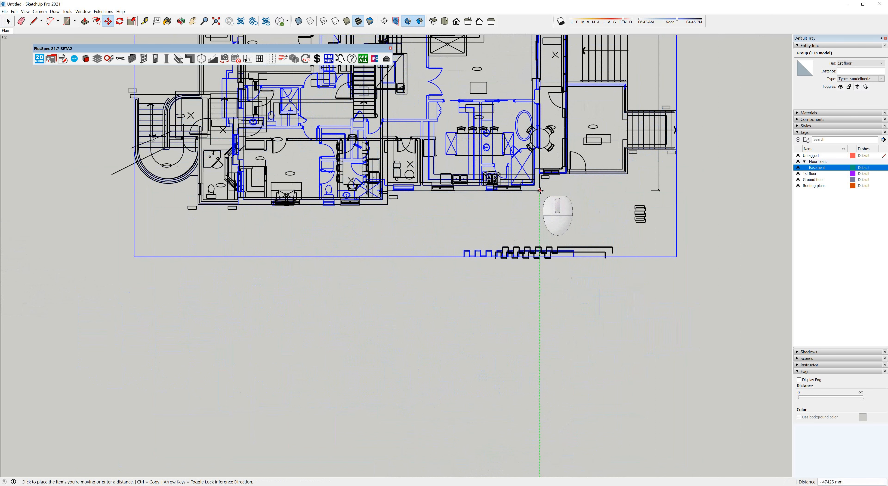
left_click(539, 190)
Step: Move the Roofing plans group straight up onto the stacked floor plans, aligning the roof's lower outer corner with the matching outer wall corner
scroll(527, 247, "down", 10)
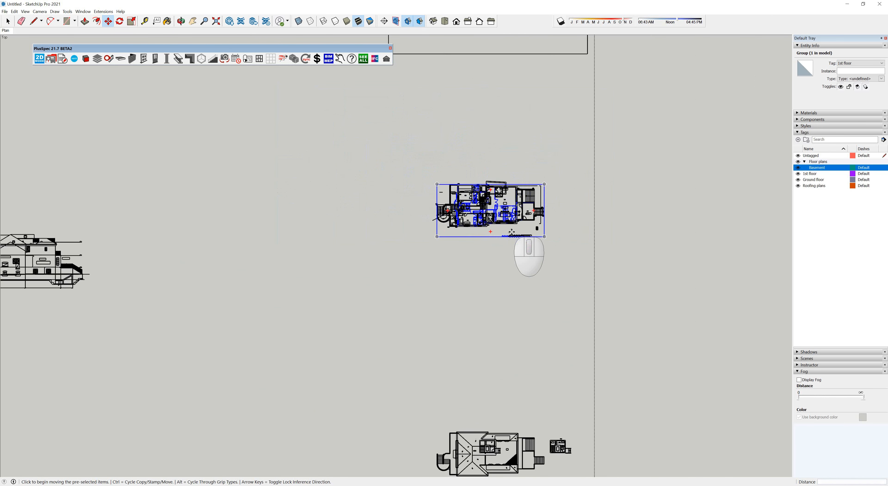
key("space")
left_click_drag(545, 403, 435, 350)
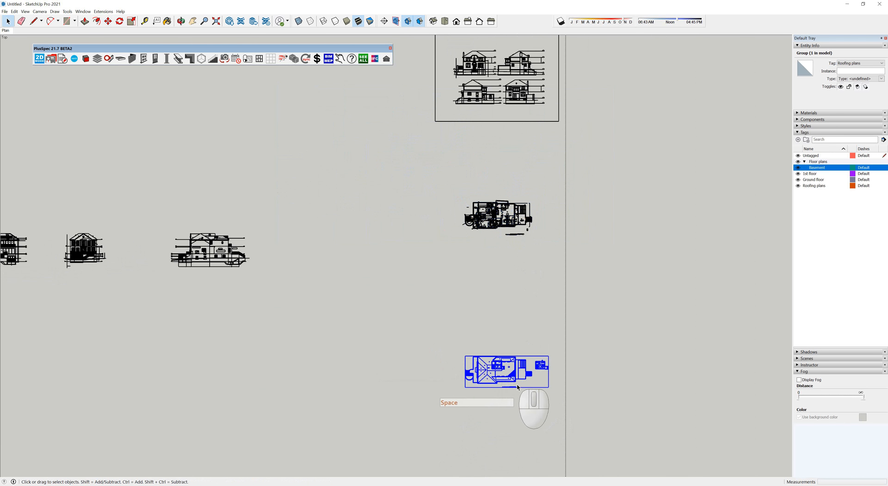
scroll(519, 384, "up", 3)
scroll(519, 385, "up", 4)
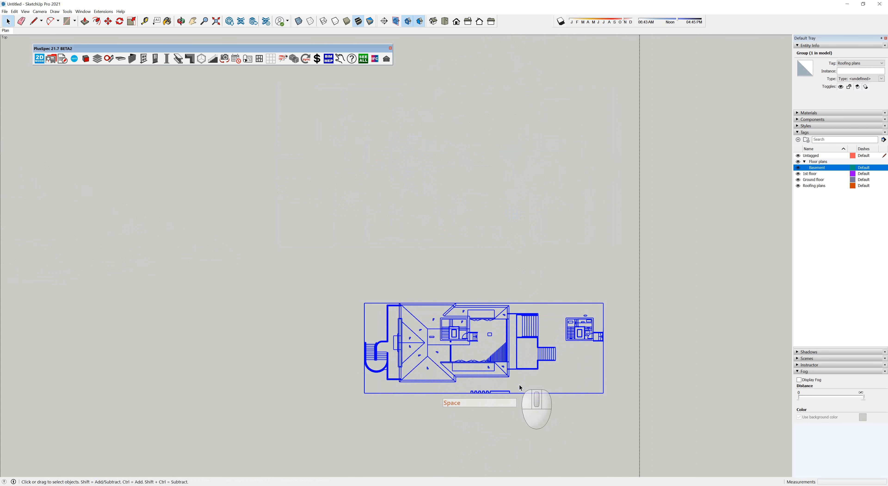
key("m")
left_click(508, 378)
scroll(509, 377, "down", 5)
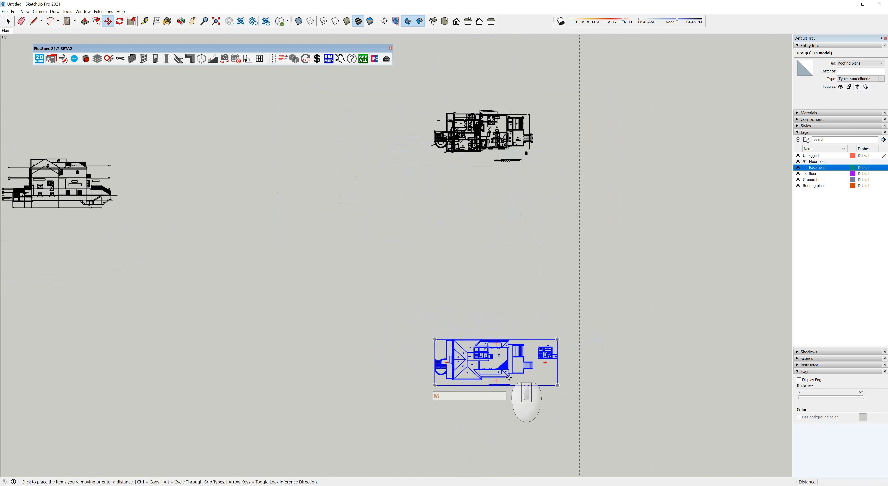
scroll(513, 241, "up", 6)
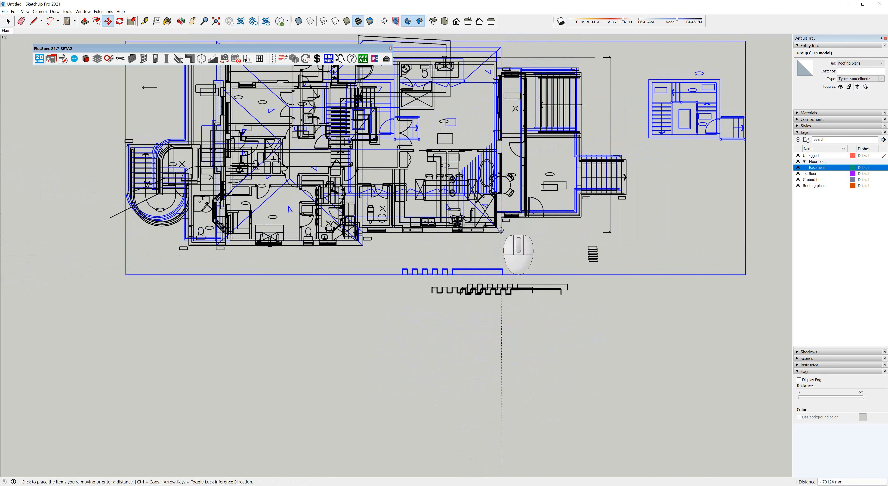
left_click(500, 231)
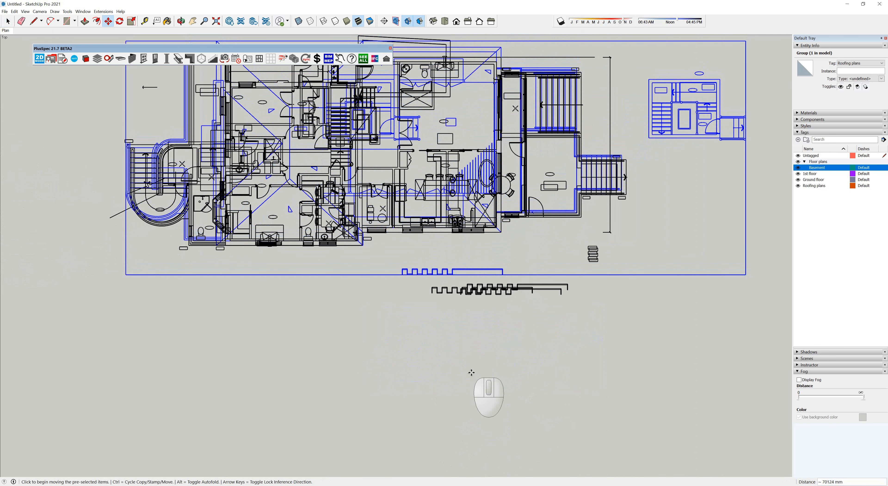
Step: Switch off the visibility of the Roofing plans, Ground floor, 1st floor and Basement tags one after another
scroll(472, 369, "down", 2)
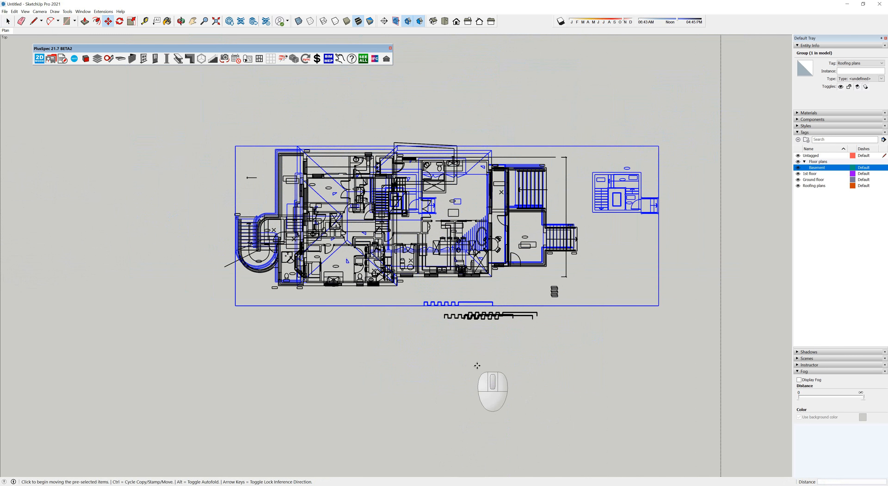
left_click(798, 185)
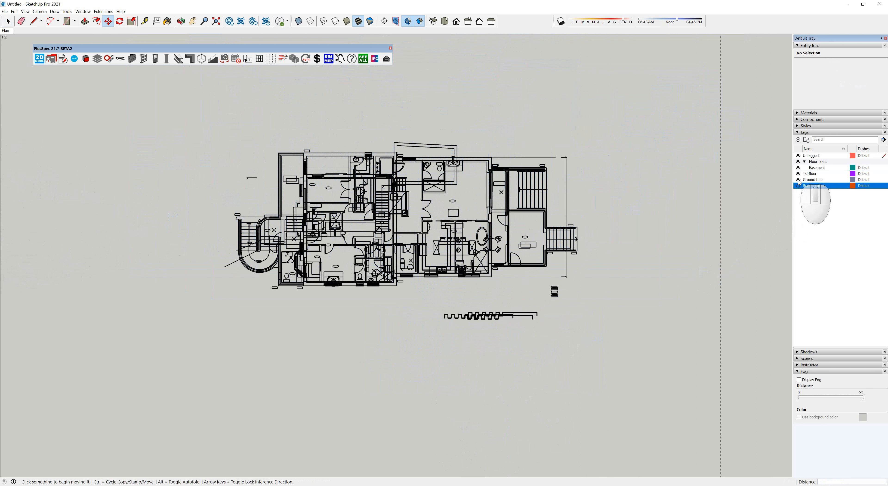
left_click(798, 180)
left_click(798, 174)
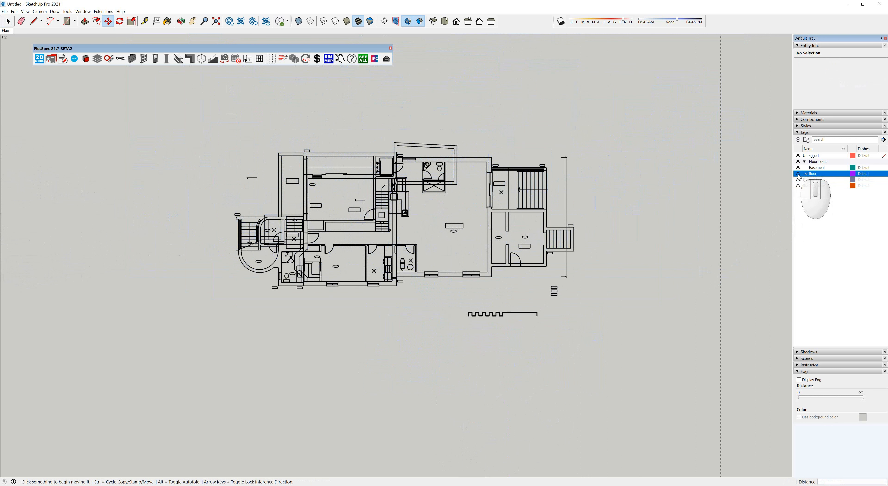
left_click(798, 167)
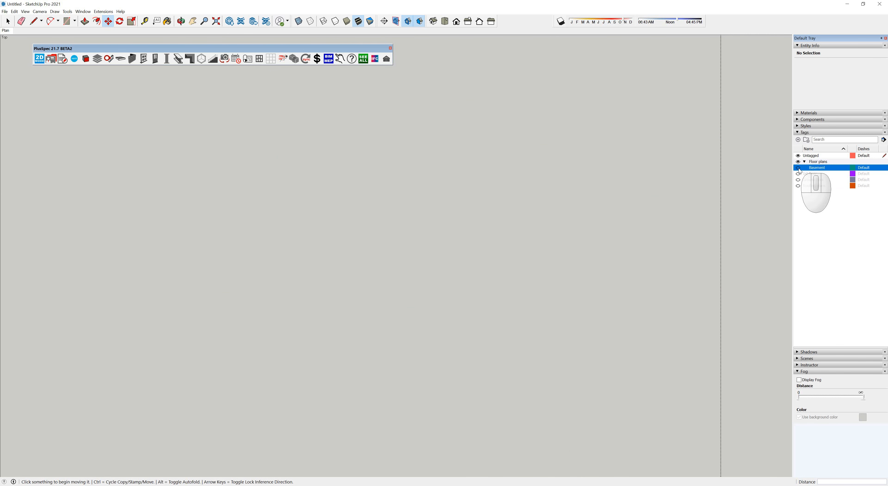
Step: Turn the Basement, Ground floor and 1st floor tags back on to compare the overlaid plans
left_click(798, 168)
left_click(798, 180)
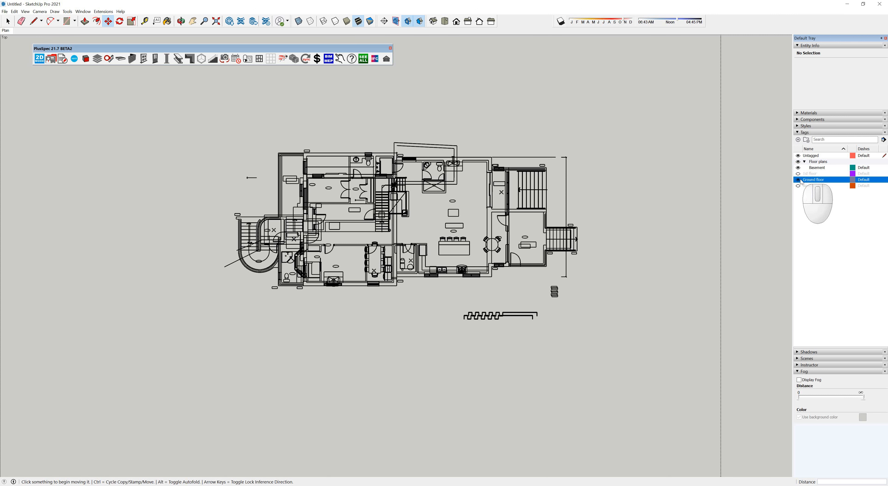
left_click(799, 174)
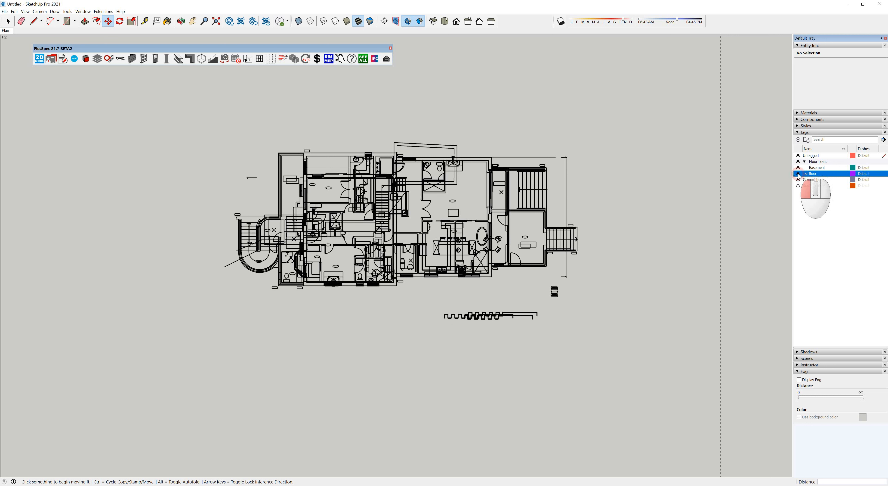
Step: Hide the 1st floor and Ground floor tags and save the view as a new scene named Basement plan
left_click(798, 174)
left_click(798, 179)
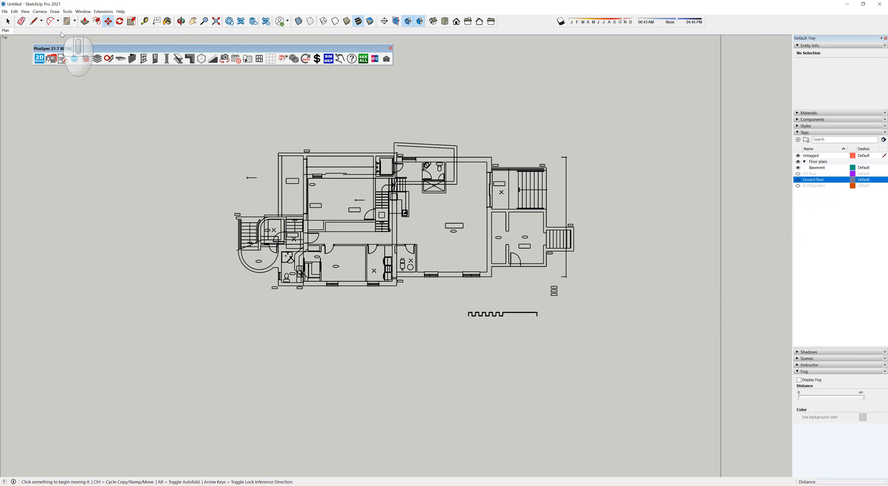
right_click(10, 32)
left_click(31, 50)
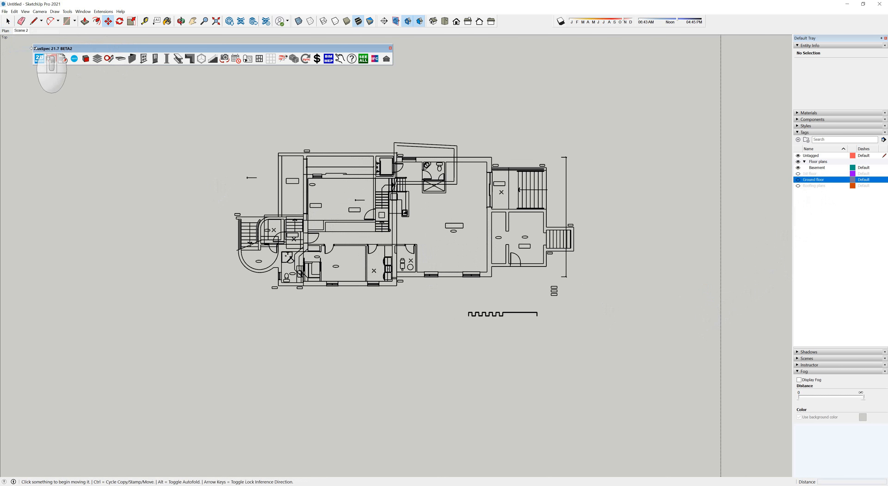
right_click(19, 31)
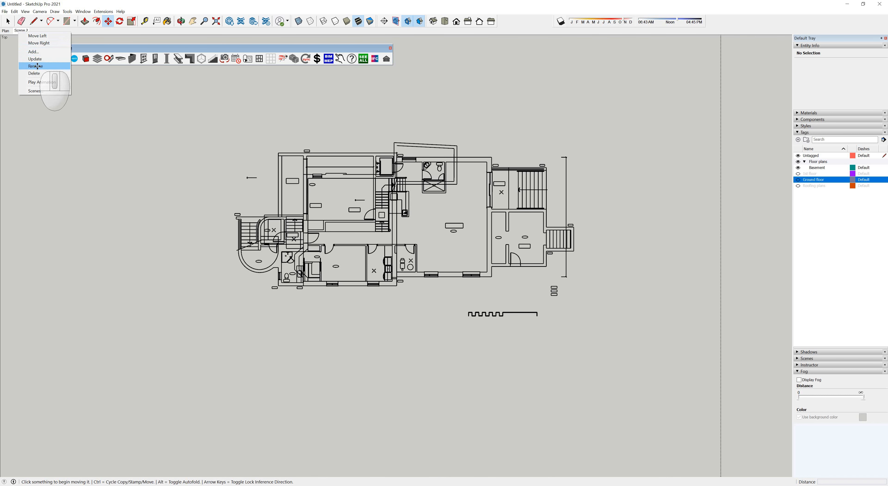
left_click(36, 66)
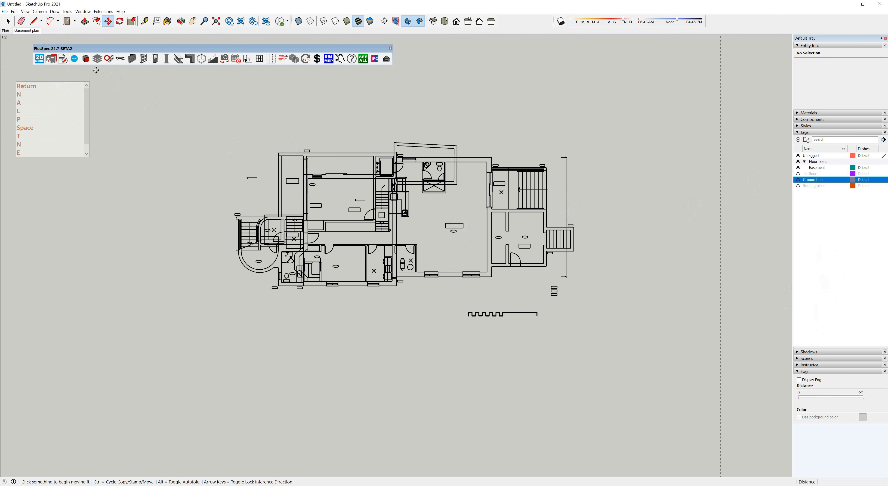
Step: Make Ground floor the only visible plan tag instead of Basement and save the view as a new scene named Ground floor
left_click(798, 168)
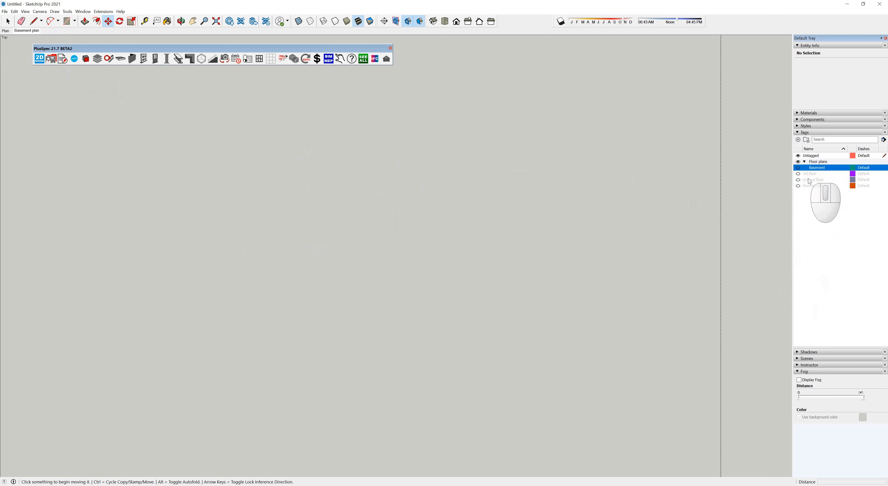
left_click(798, 180)
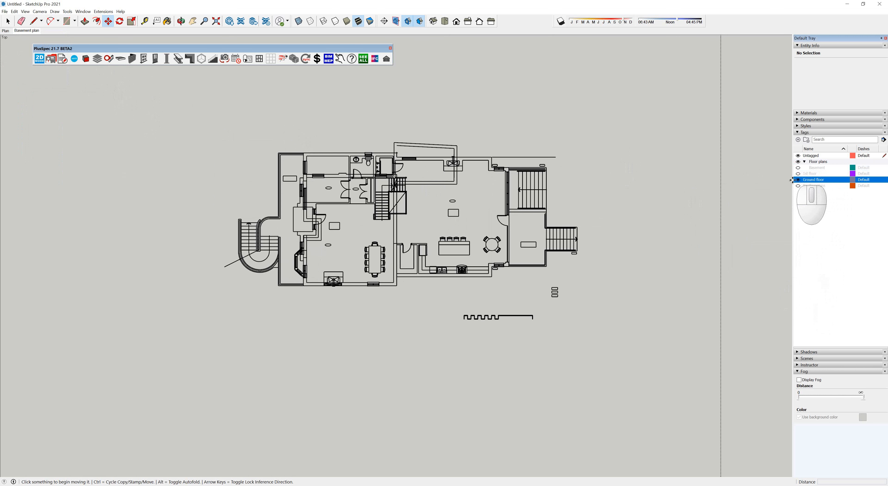
right_click(37, 34)
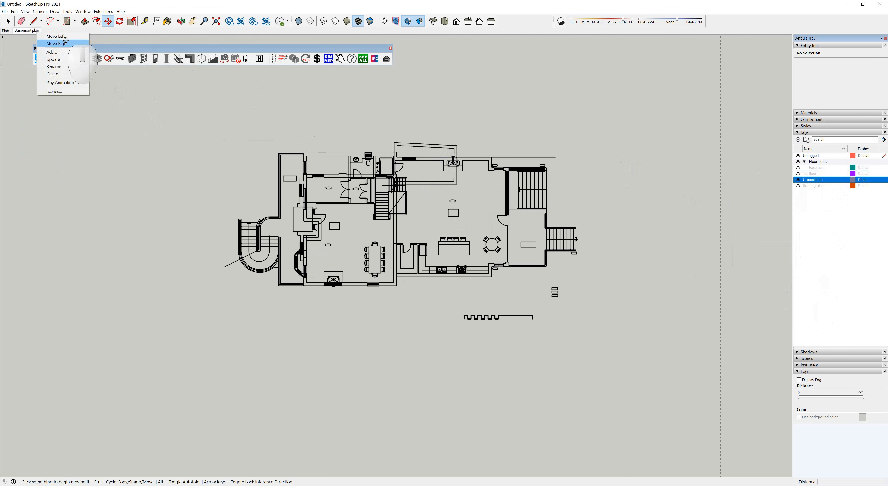
left_click(61, 56)
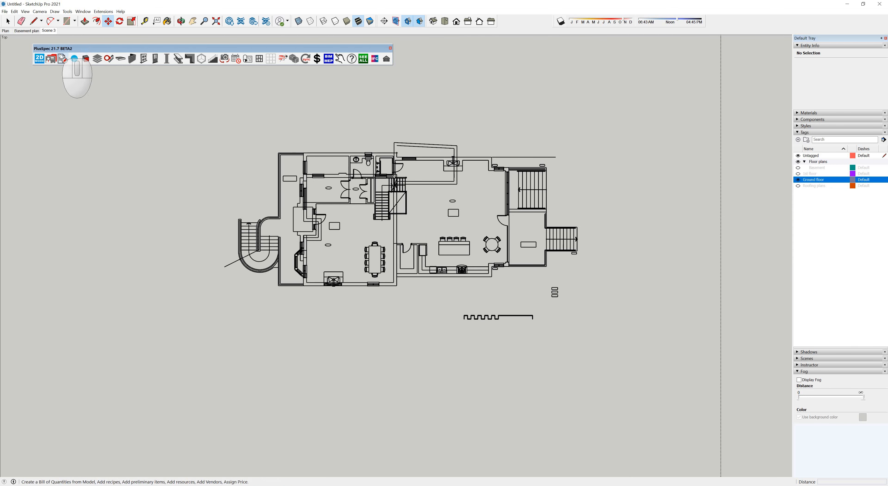
right_click(49, 30)
left_click(80, 67)
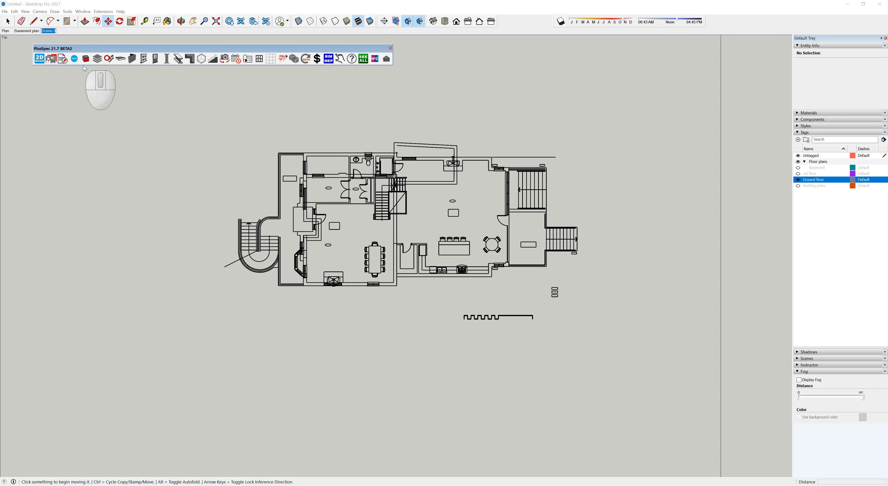
type("Ground floor")
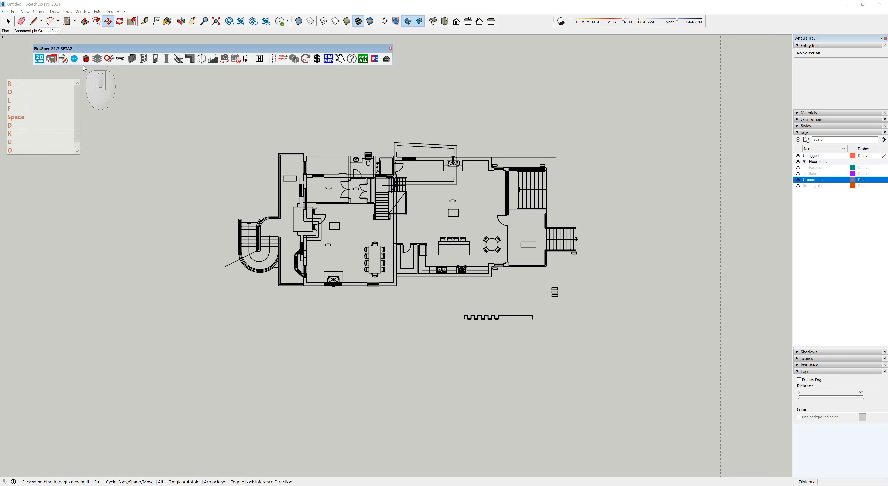
key("Return")
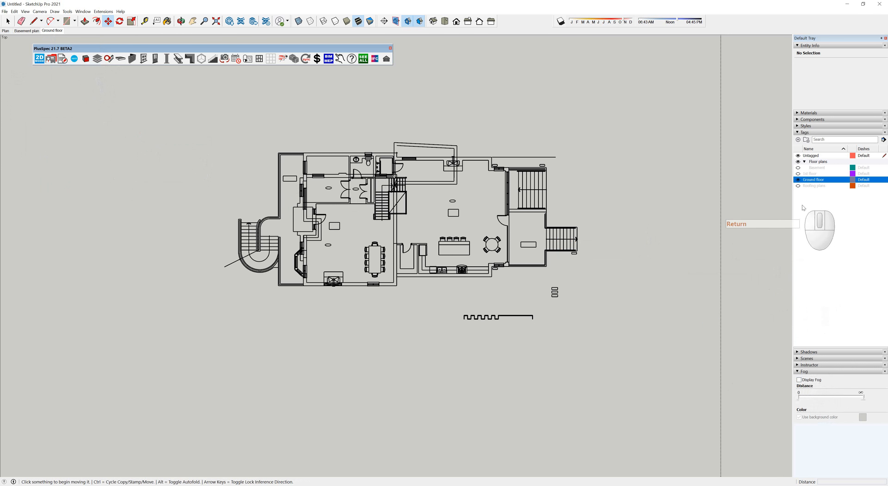
Step: Show the 1st floor tag in place of the Ground floor tag and bring up the scene list for adding another scene
left_click(798, 180)
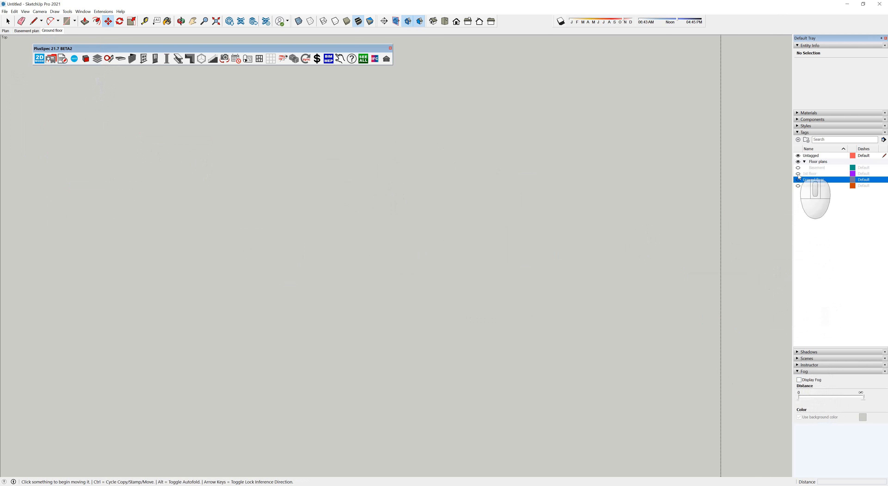
left_click(798, 174)
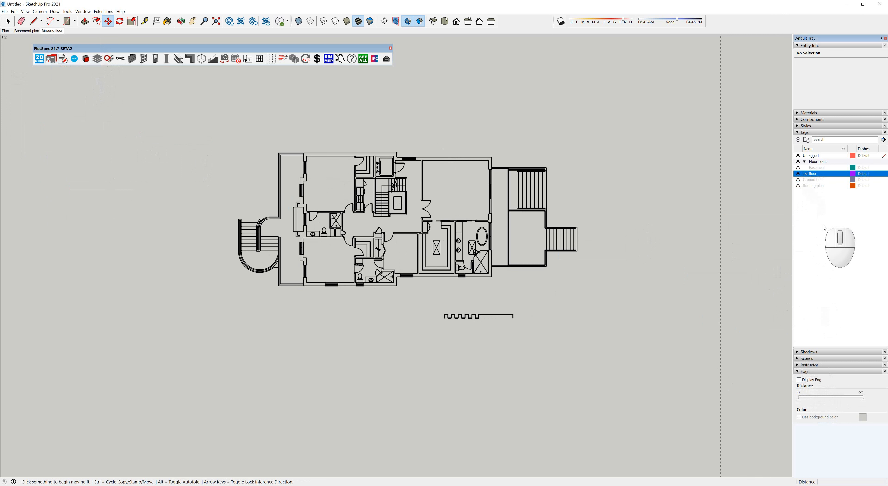
left_click(805, 358)
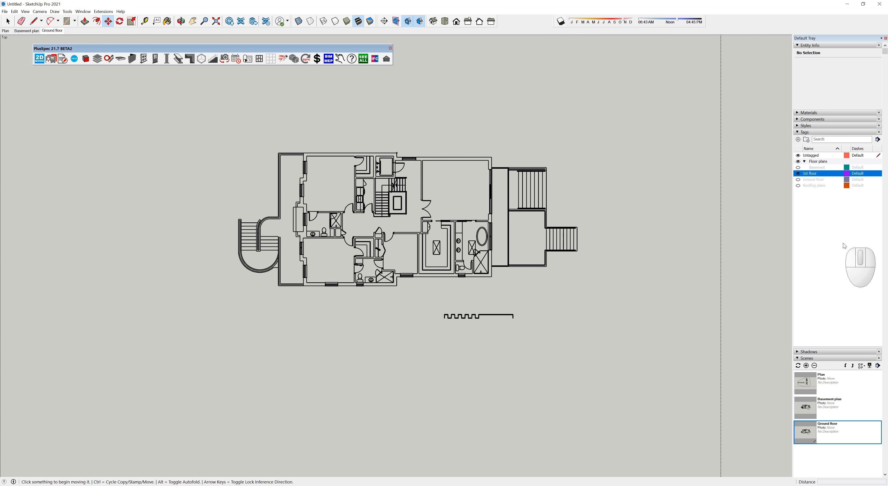
scroll(845, 391, "down", 1)
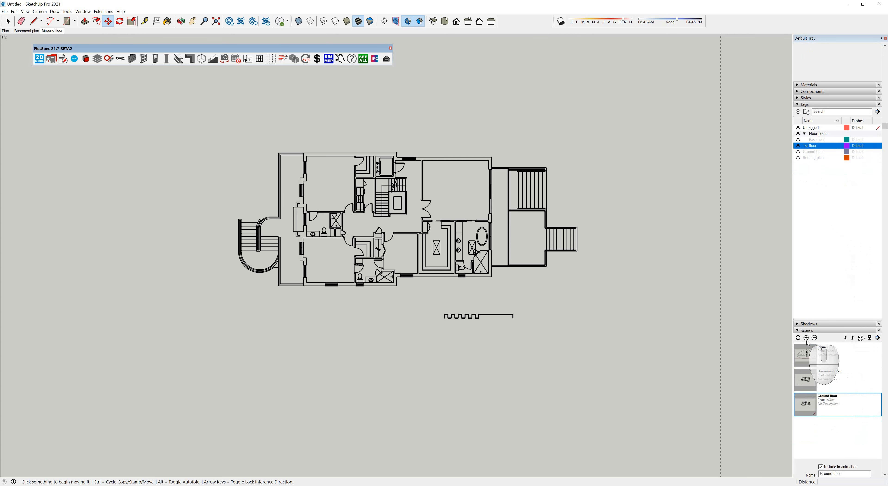
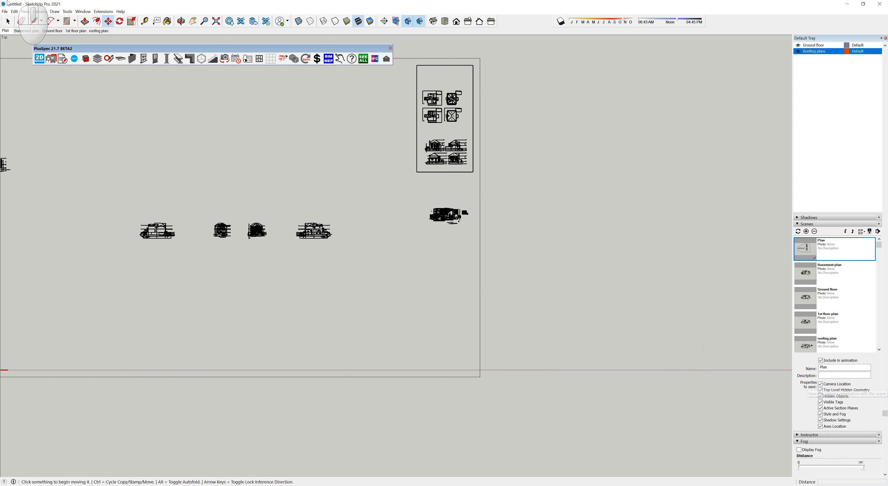
Step: Check the Basement plan, Ground floor, 1st floor plan and roofing plan scenes in turn, then inspect the roofing plan in 3D
left_click(26, 30)
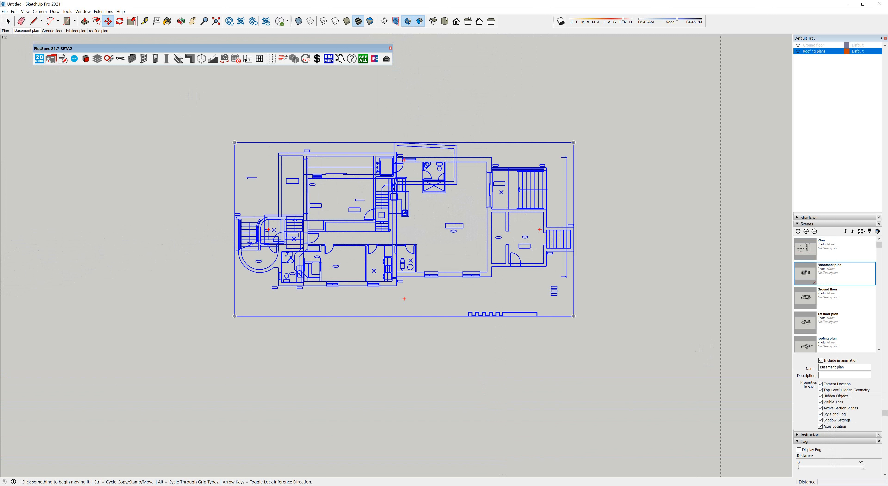
left_click(52, 31)
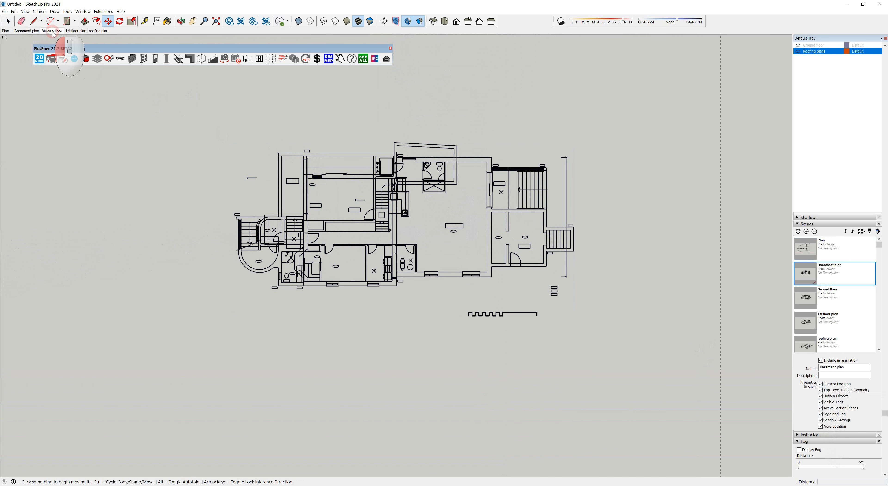
left_click(76, 31)
left_click(98, 31)
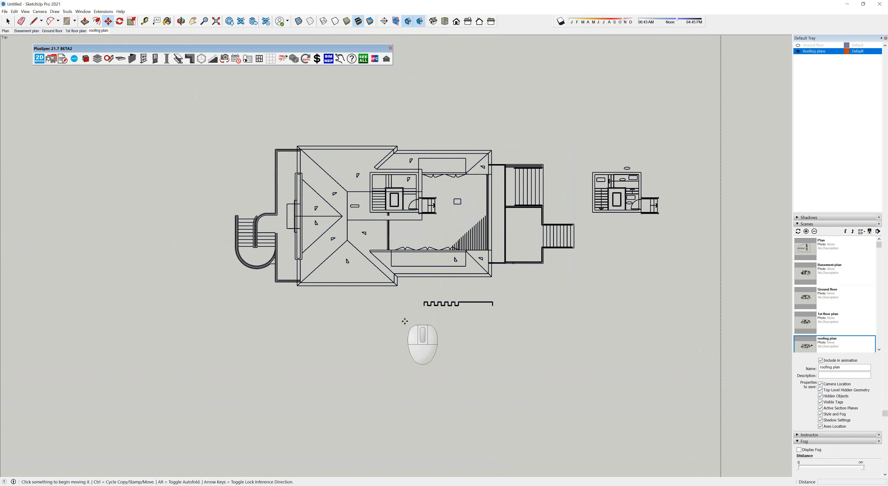
mouse_move(391, 341)
middle_mouse_down()
mouse_move(396, 317)
mouse_move(392, 333)
middle_mouse_up()
scroll(396, 293, "down", 3)
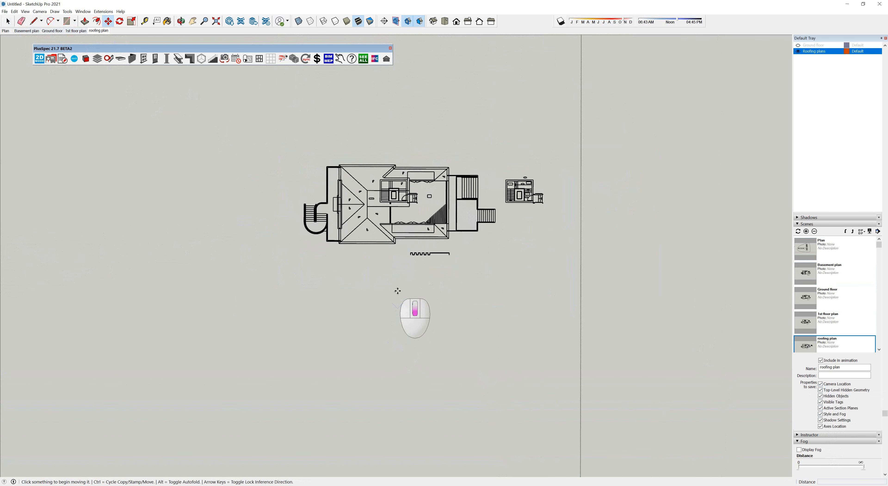
middle_click_drag(395, 235, 403, 151)
middle_click_drag(403, 297, 398, 250)
scroll(398, 271, "down", 3)
scroll(398, 271, "down", 1)
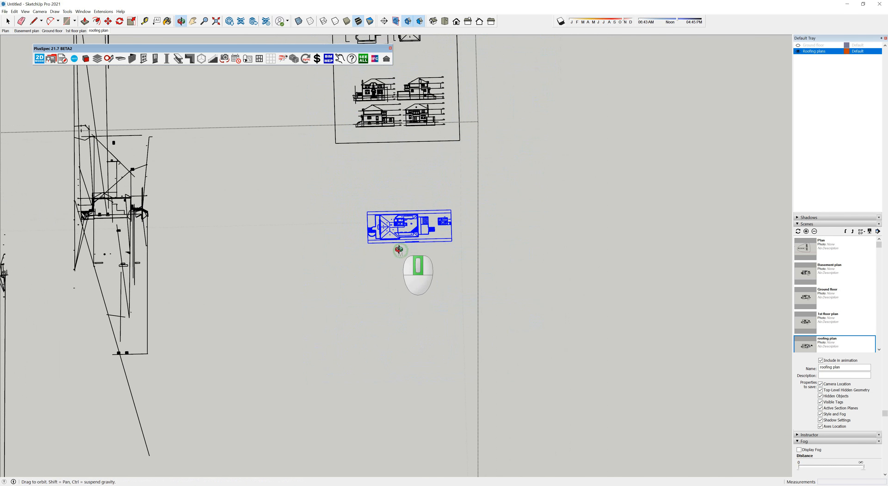
Step: Restore the 1st floor plan scene and make the Ground floor and Roofing plans tags visible too, leaving Basement hidden
left_click(75, 31)
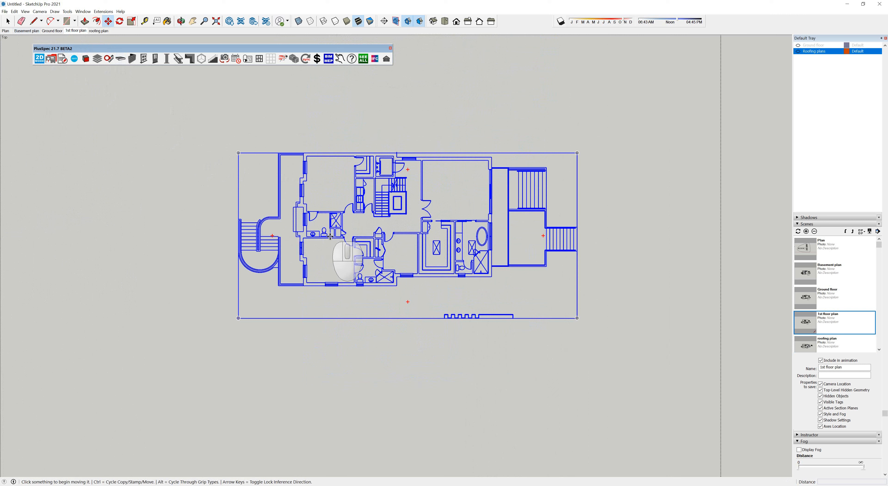
middle_click_drag(330, 237, 407, 284)
scroll(352, 310, "up", 3)
scroll(352, 311, "up", 6)
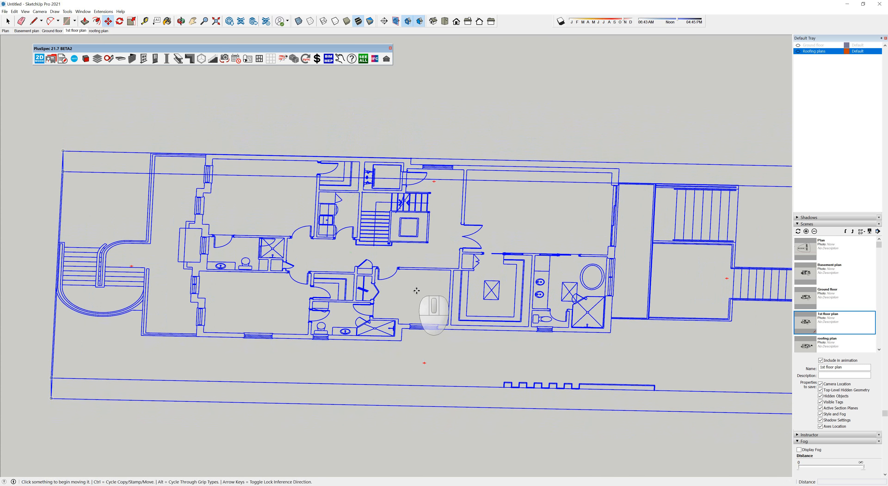
middle_click_drag(356, 300, 358, 226)
scroll(359, 248, "down", 3)
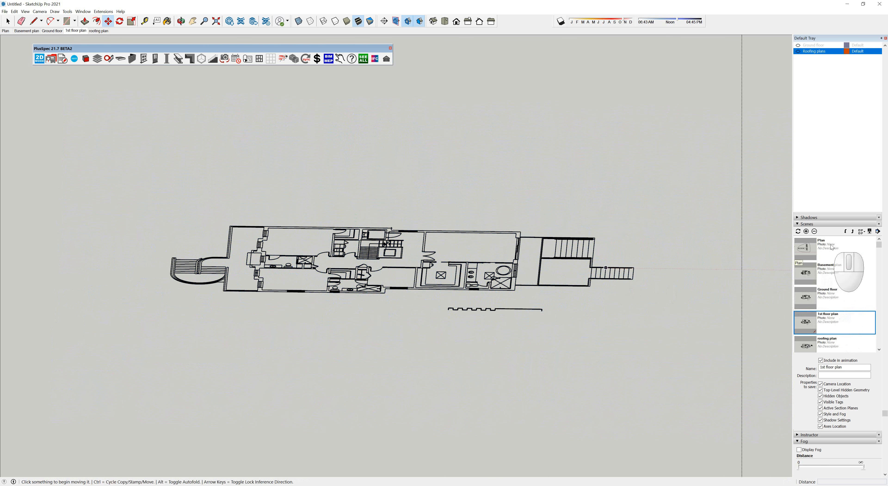
scroll(830, 125, "up", 3)
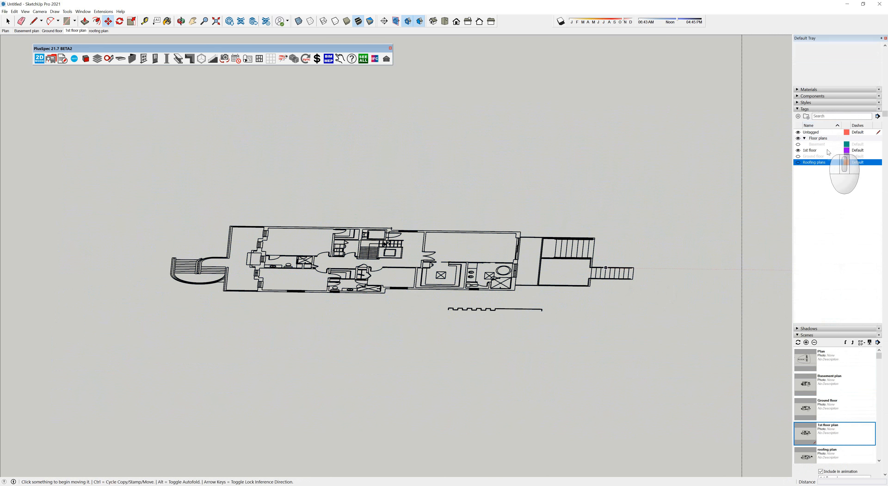
left_click(798, 144)
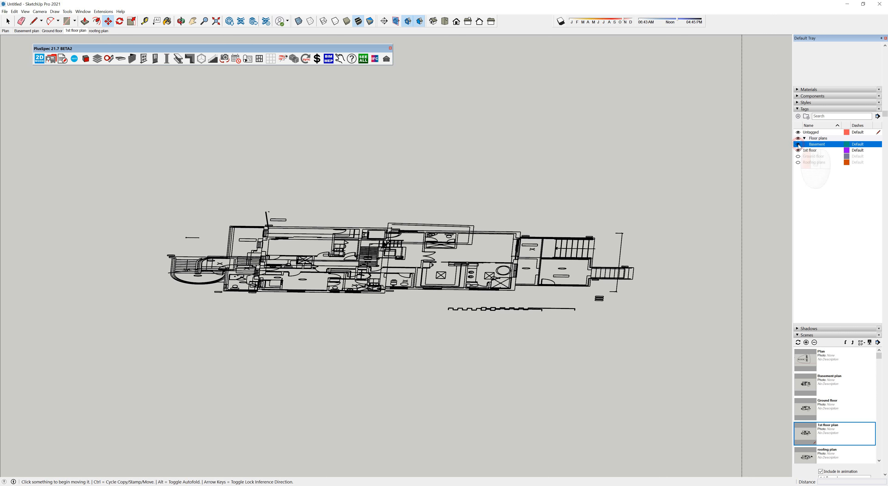
left_click(798, 144)
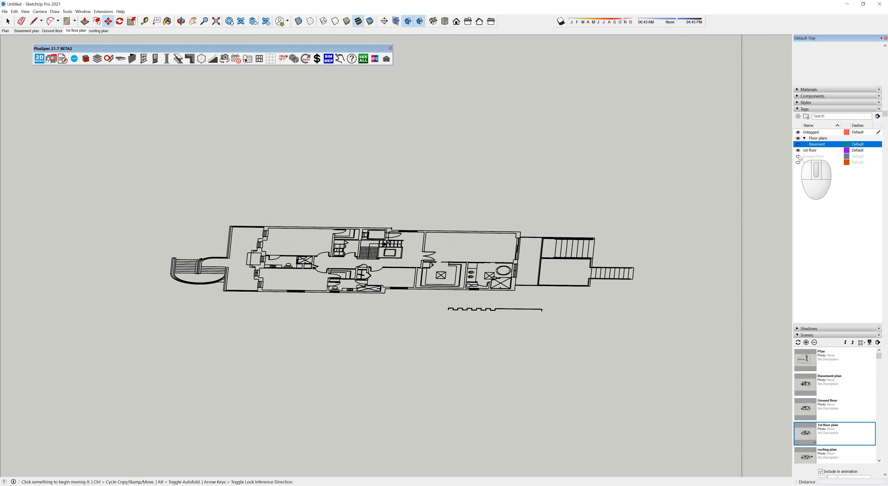
left_click(798, 156)
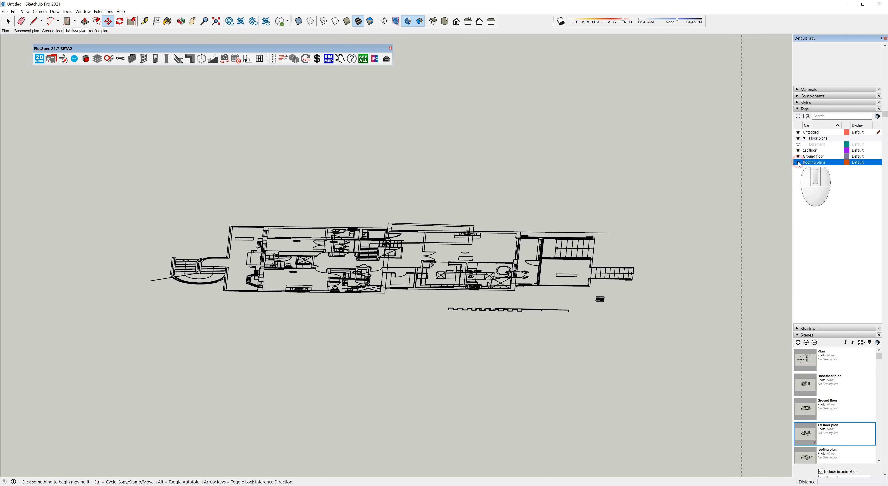
left_click(798, 162)
Step: Select the 1st floor, Ground floor and roofing plans together and move them vertically upward by a distance of 10
scroll(547, 277, "down", 1)
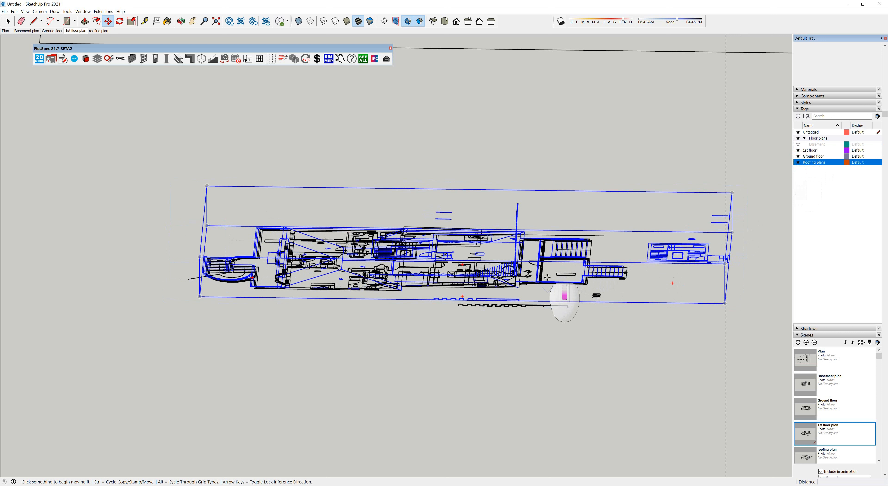
scroll(547, 277, "down", 1)
key("space")
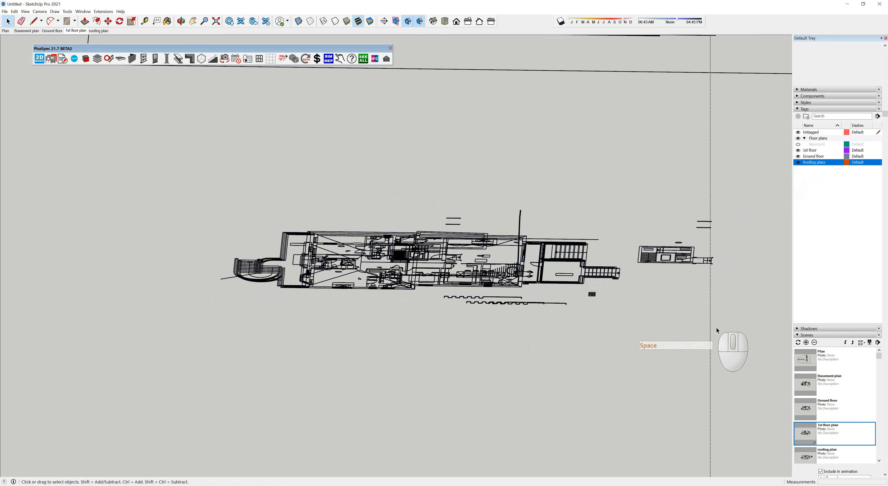
left_click_drag(734, 332, 206, 185)
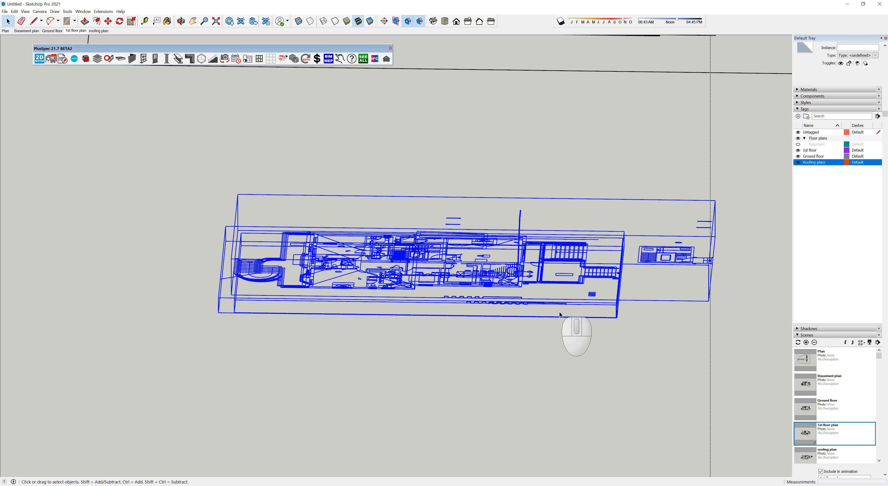
left_click(108, 21)
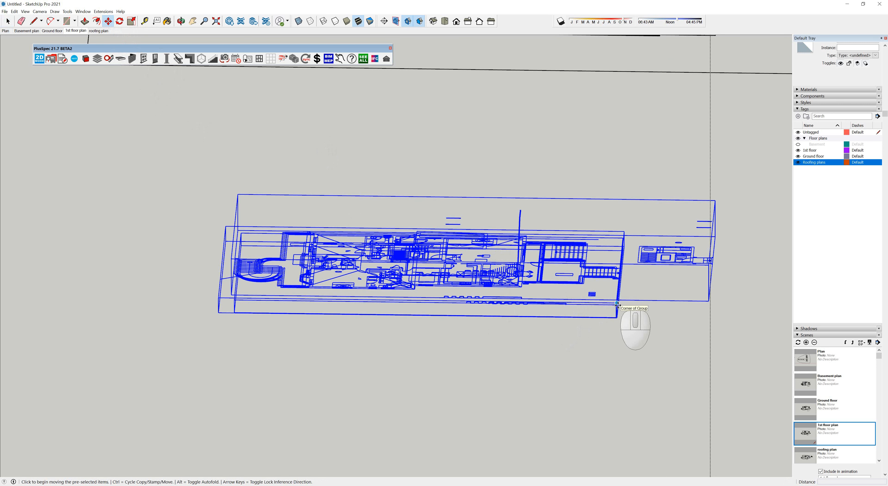
scroll(616, 303, "up", 5)
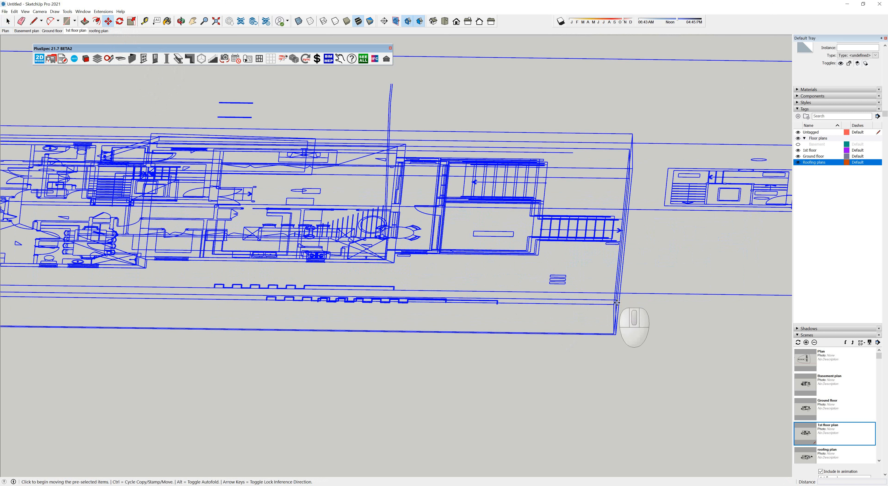
left_click(616, 302)
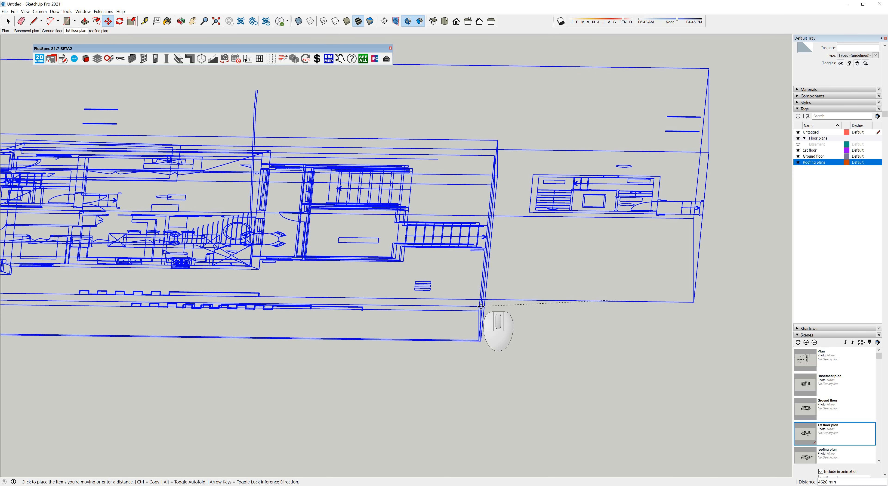
key("Escape")
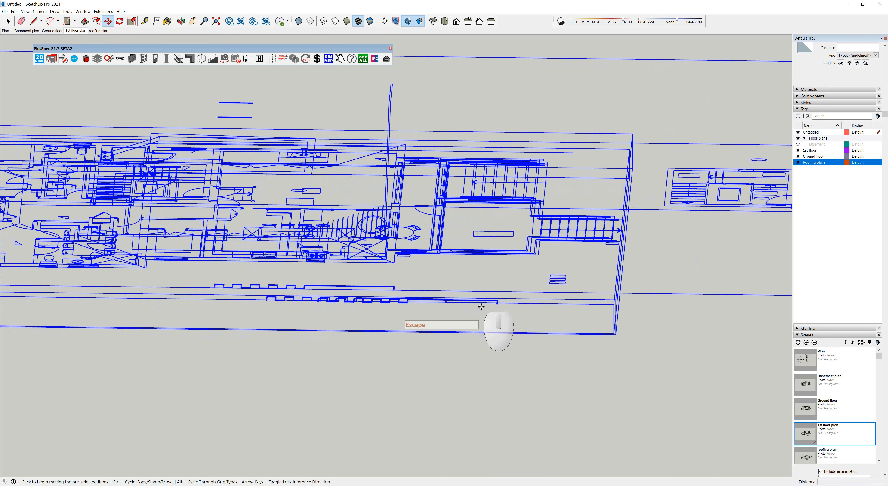
left_click(614, 299)
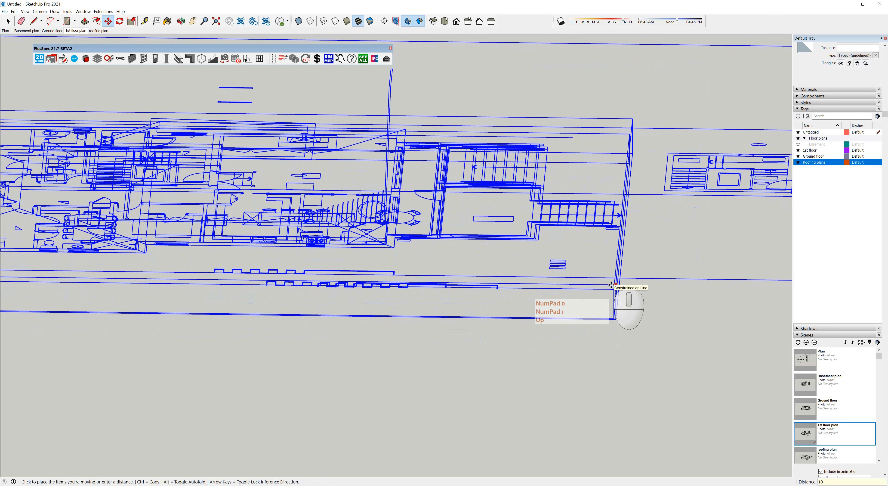
type("10")
key("Return")
scroll(608, 304, "down", 3)
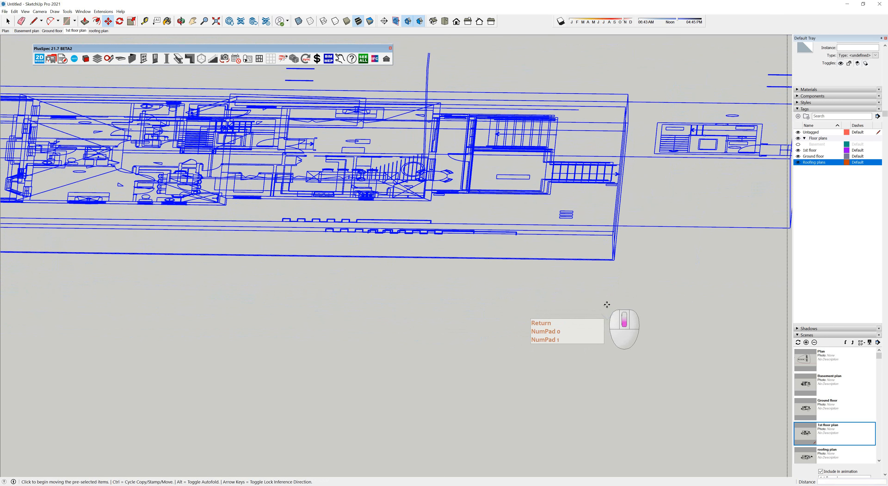
scroll(606, 305, "down", 2)
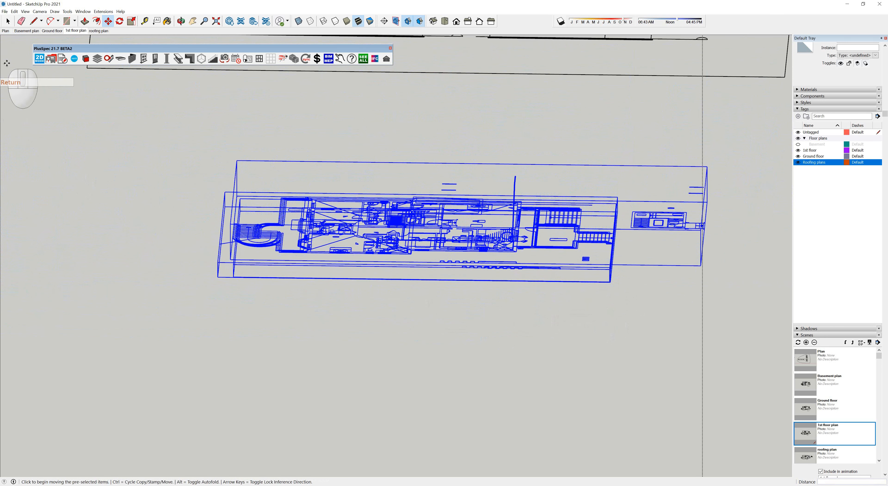
Step: Restore the Basement plan scene, show the Ground floor and 1st floor tags, and inspect the height offset between the plans
left_click(24, 32)
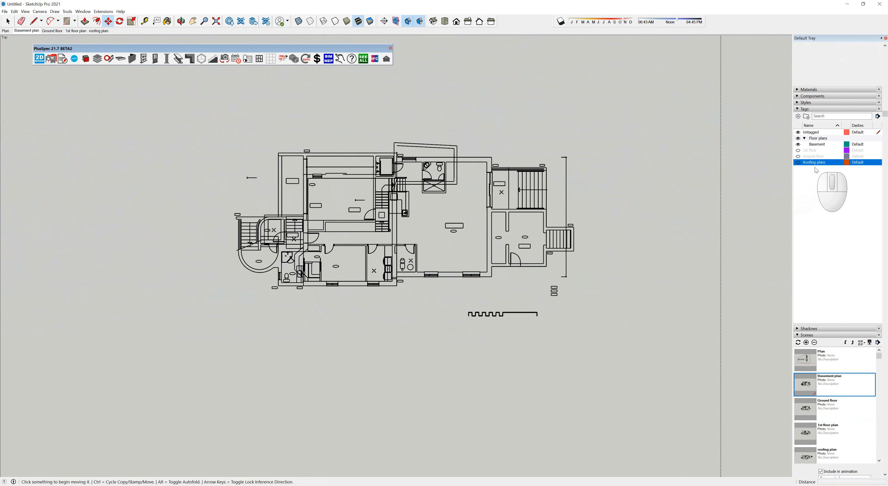
left_click(798, 156)
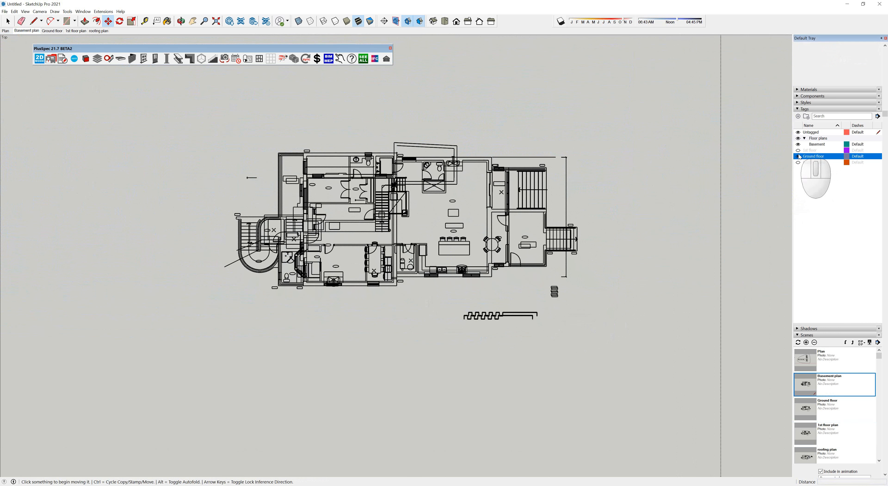
left_click(798, 150)
middle_click_drag(496, 261, 472, 139)
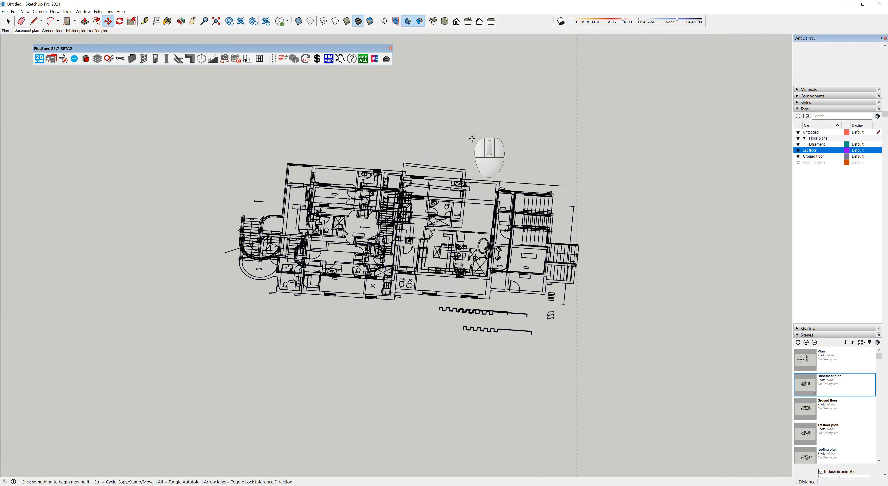
middle_click_drag(478, 312, 472, 158)
middle_click_drag(464, 262, 462, 202)
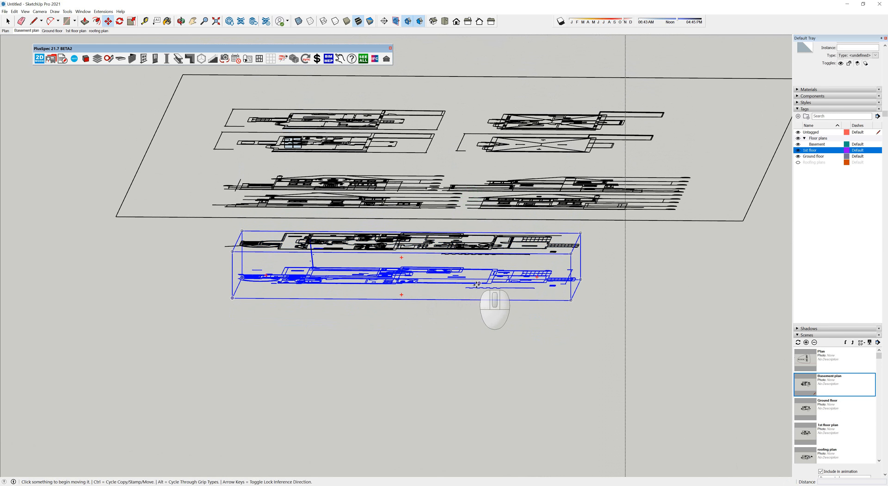
middle_click_drag(485, 284, 534, 342)
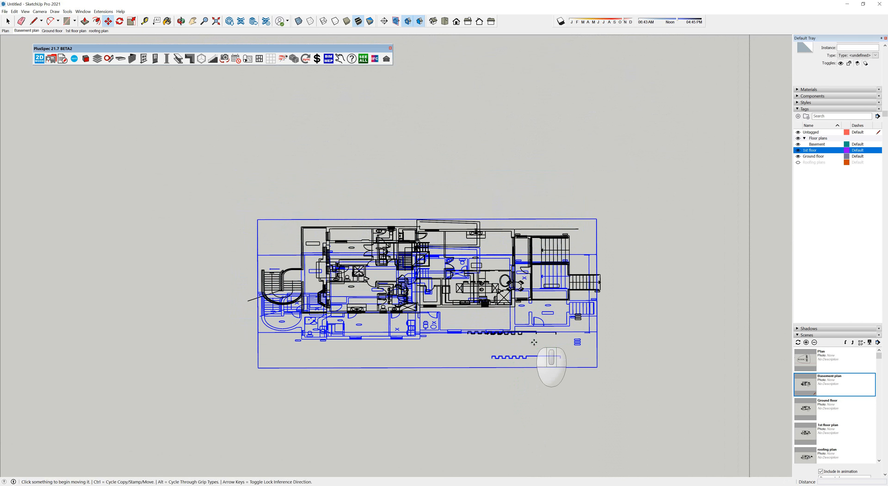
scroll(425, 328, "up", 4)
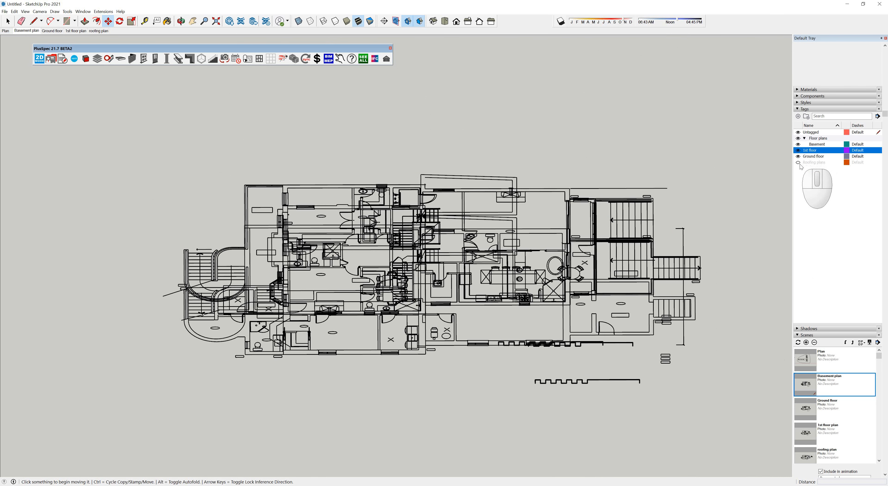
Step: Show the Roofing plans tag and hide the 1st floor tag to view the stacked plans from the side
left_click(798, 163)
middle_click_drag(566, 262, 611, 124)
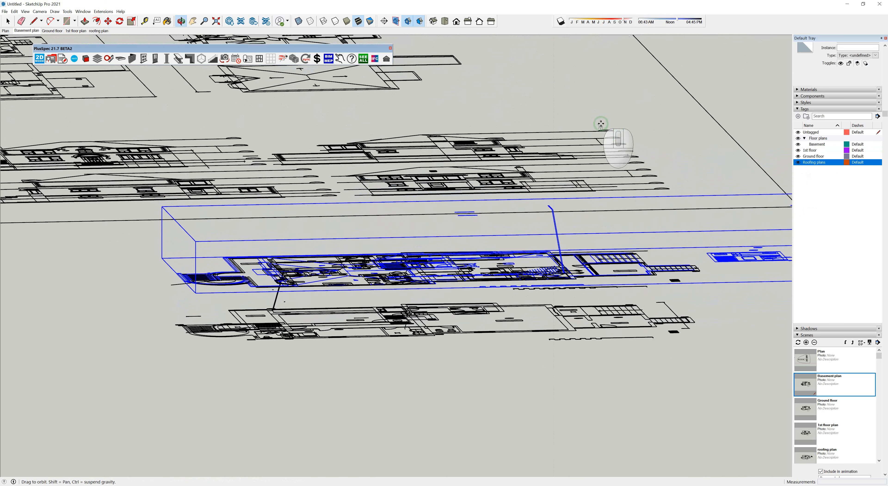
left_click(798, 150)
middle_click_drag(576, 281, 581, 258)
key("space")
left_click(689, 279)
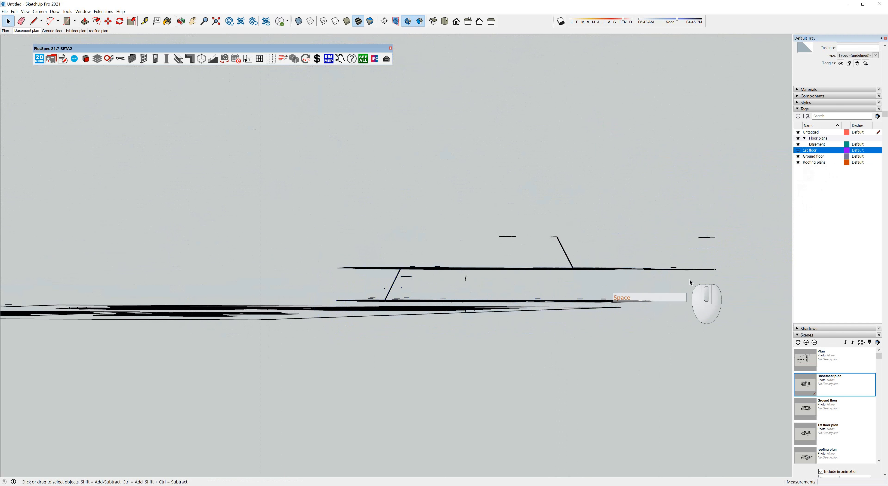
left_click_drag(727, 280, 331, 219)
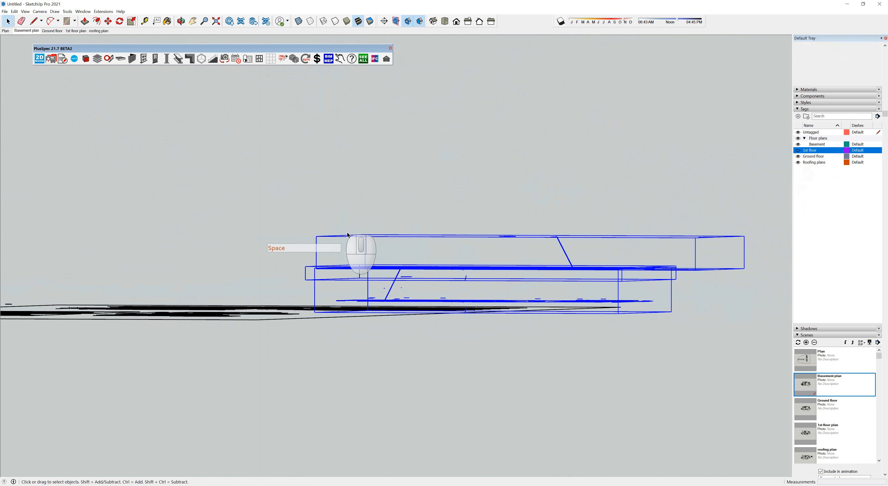
left_click(703, 291)
left_click_drag(748, 277, 338, 217)
Step: Delete the stray slanted line inside the Basement plan group and leave the group
middle_click_drag(338, 217, 391, 284)
left_click(390, 283)
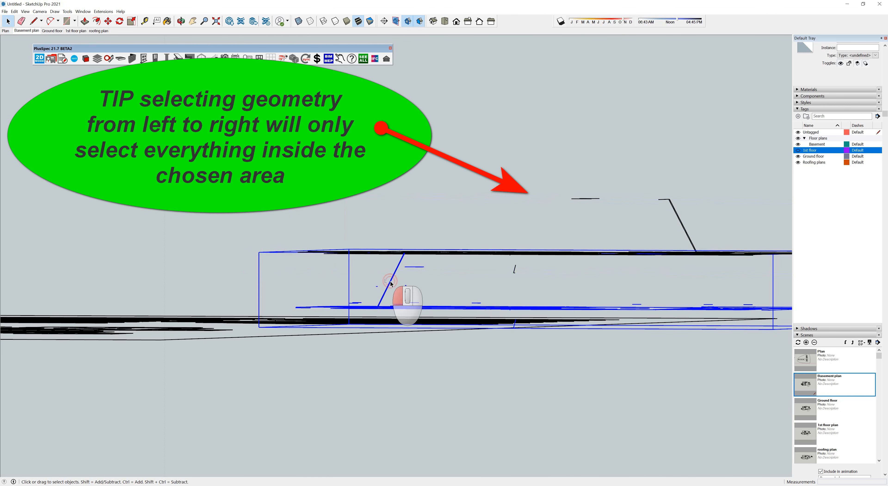
double_click(390, 283)
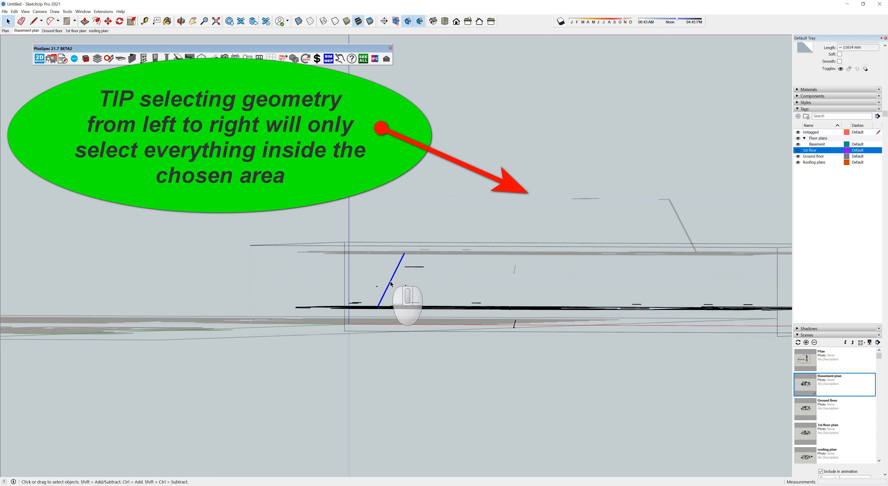
key("Delete")
left_click(232, 191)
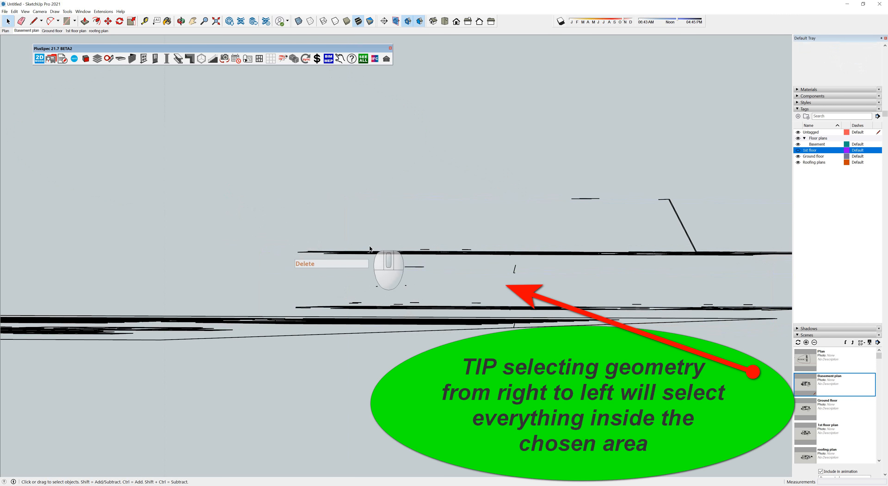
Step: Select the stacked floor plans together with a crossing window and examine them from the side and from above
scroll(357, 259, "down", 3)
left_click_drag(700, 266, 309, 222)
middle_click_drag(477, 272, 497, 280)
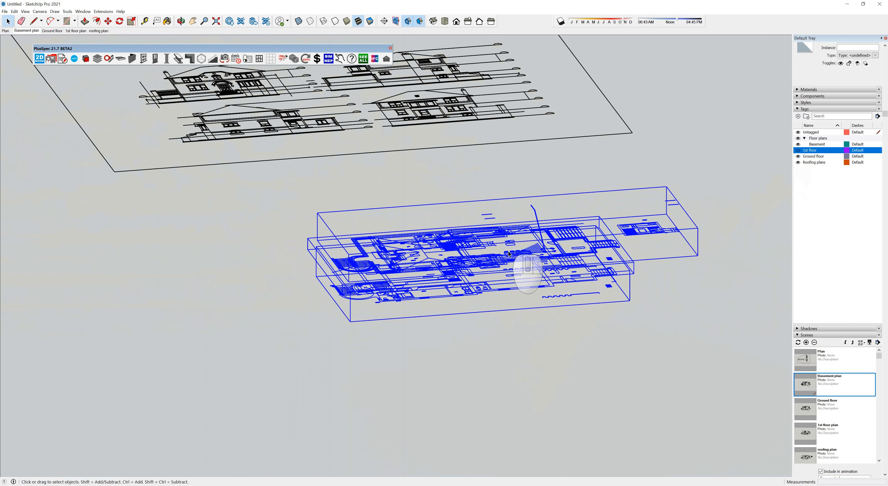
scroll(508, 270, "down", 8)
middle_click_drag(353, 288, 369, 212)
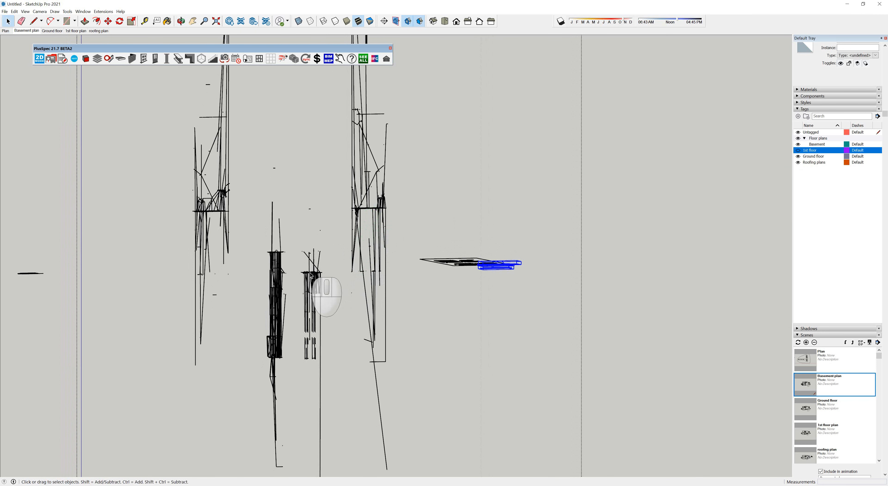
middle_click_drag(495, 257, 463, 287)
scroll(464, 287, "up", 5)
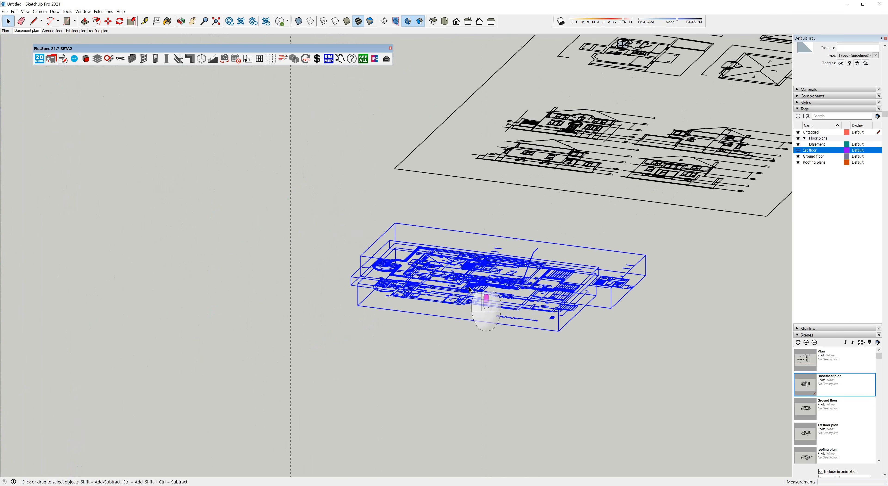
Step: Delete the stray slanted line below the drawing inside the Ground floor plan group and leave the group
key("space")
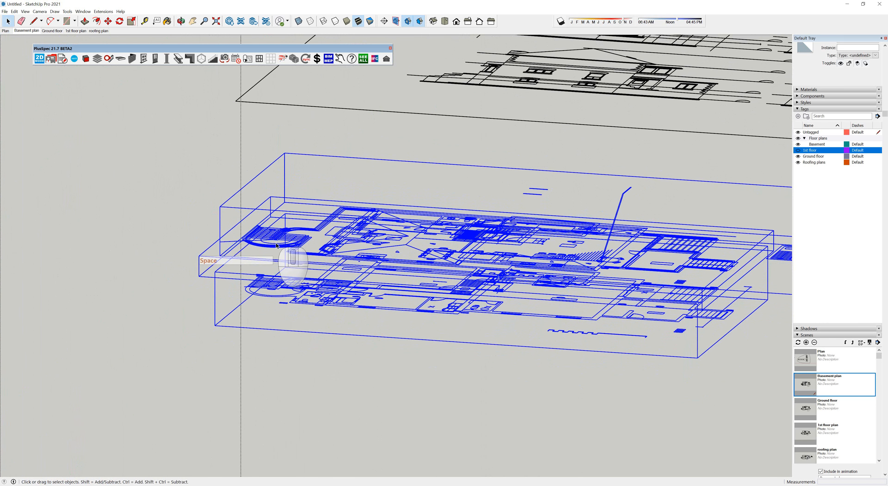
double_click(276, 248)
left_click(276, 249)
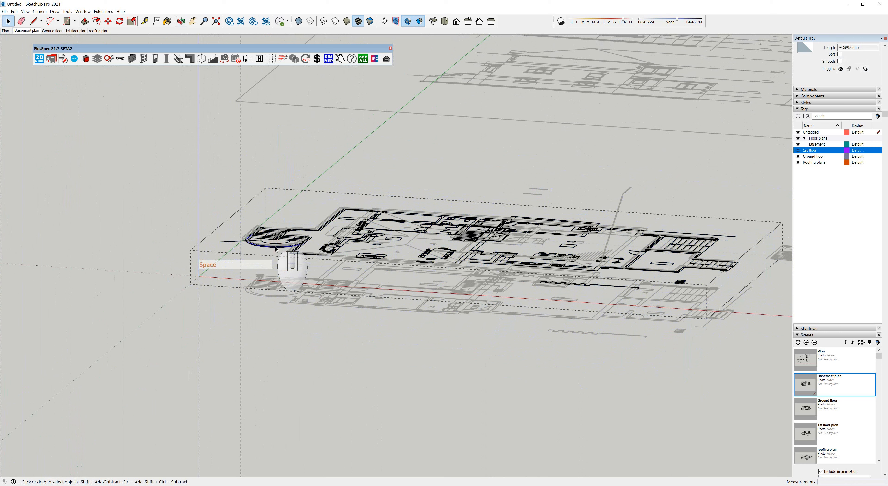
key("ctrl+a")
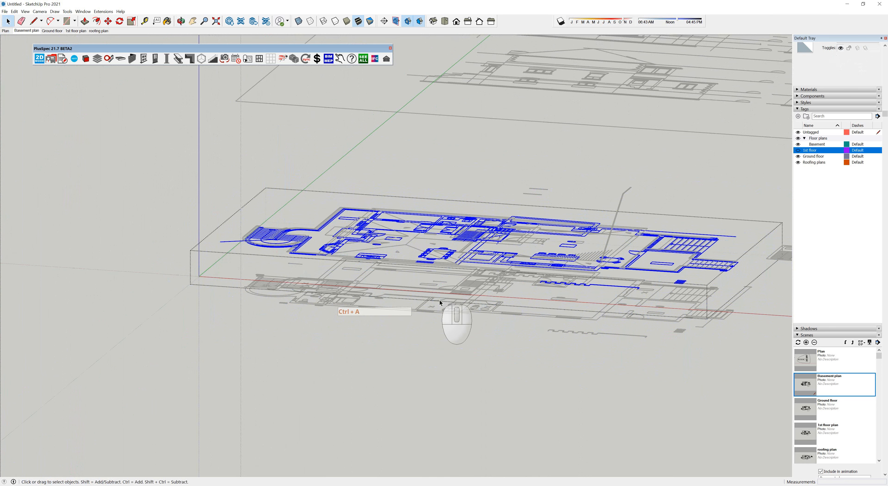
middle_click_drag(436, 306, 565, 241)
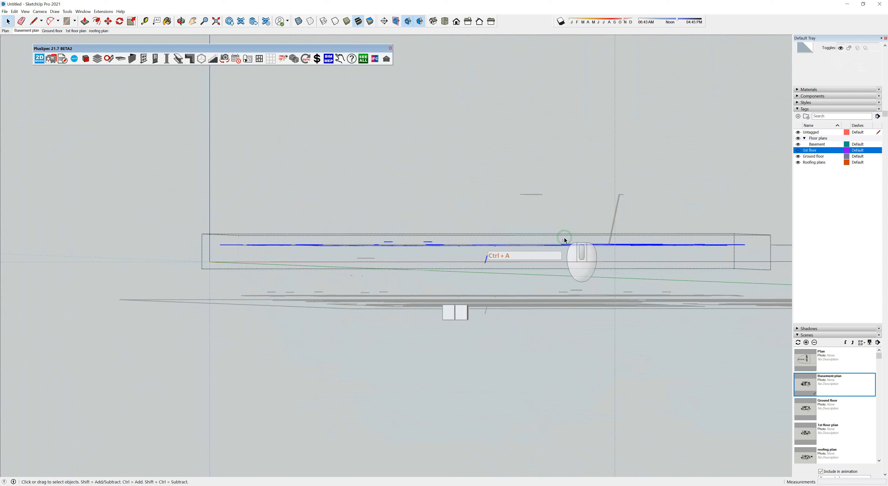
left_click(487, 258)
key("space")
key("Delete")
middle_click_drag(486, 258, 436, 337)
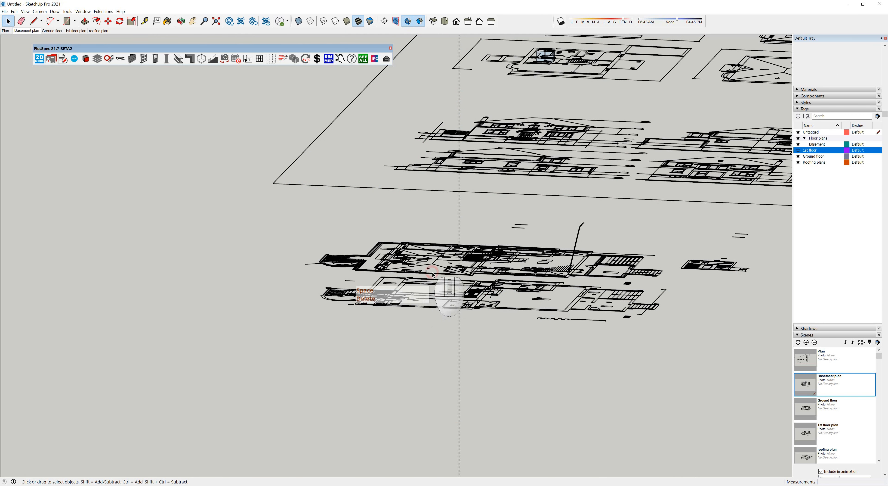
left_click(433, 274)
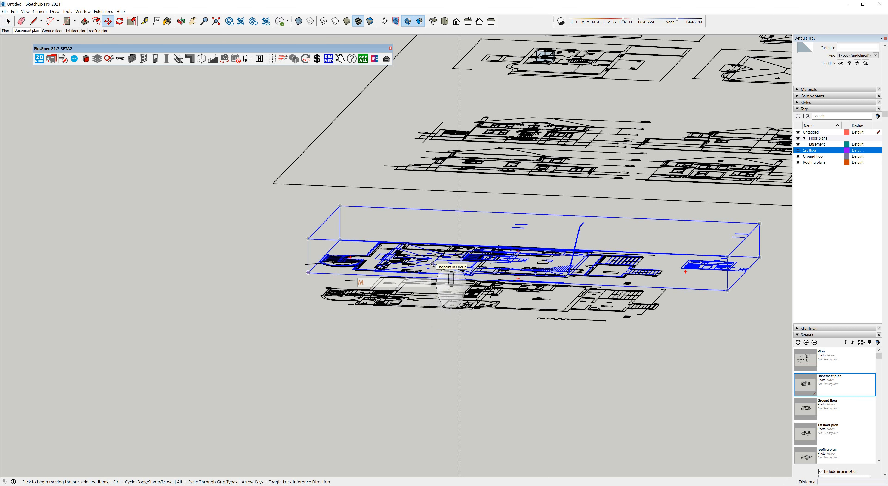
left_click(433, 264)
key("space")
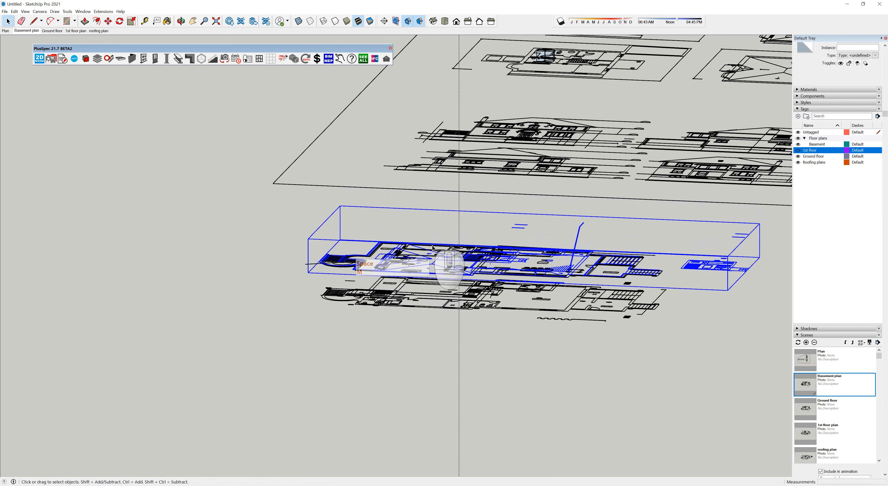
key("Escape")
key("space")
key("Escape")
Step: Inside the imported drawing, make the side elevation in the upper row, with its level lines and markers, a separate group
middle_click_drag(474, 322, 493, 278)
scroll(506, 276, "up", 6)
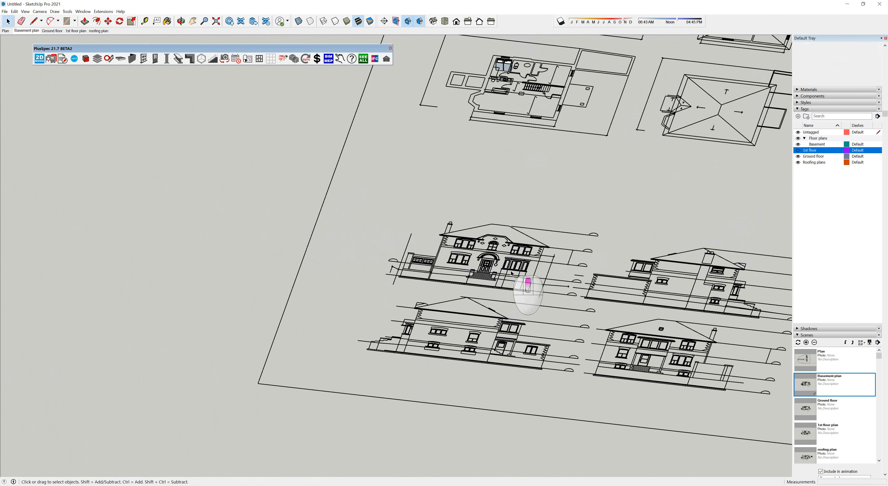
scroll(511, 274, "up", 8)
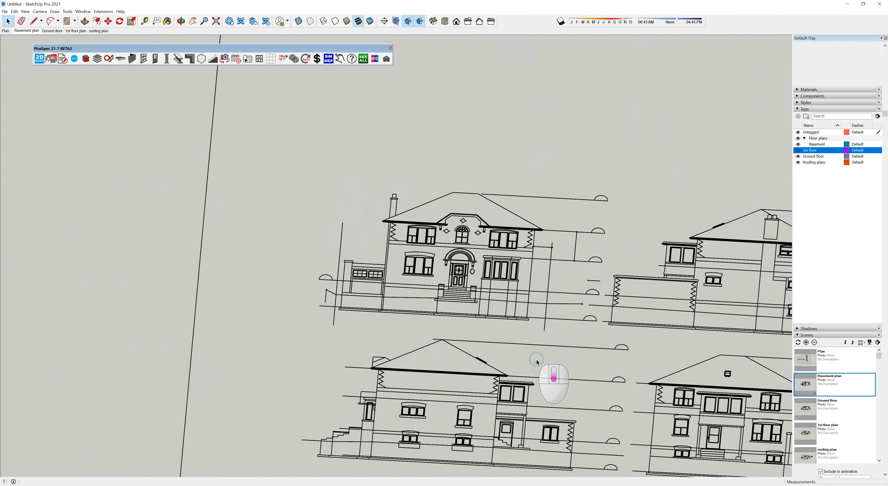
middle_click_drag(537, 359, 503, 297)
scroll(513, 324, "up", 5)
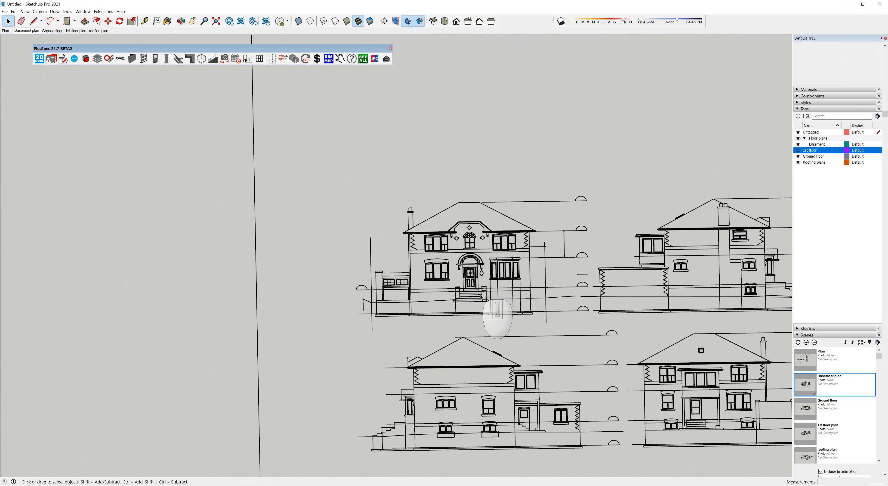
scroll(479, 293, "down", 3)
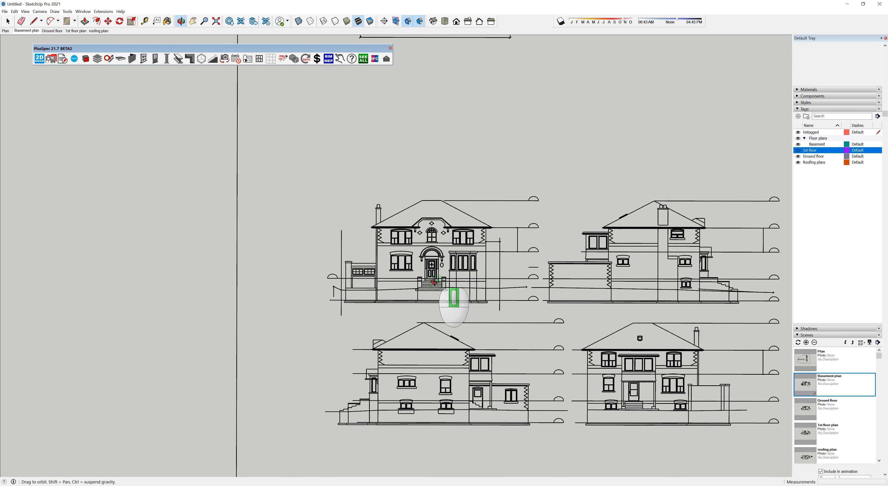
middle_click_drag(435, 282, 362, 283)
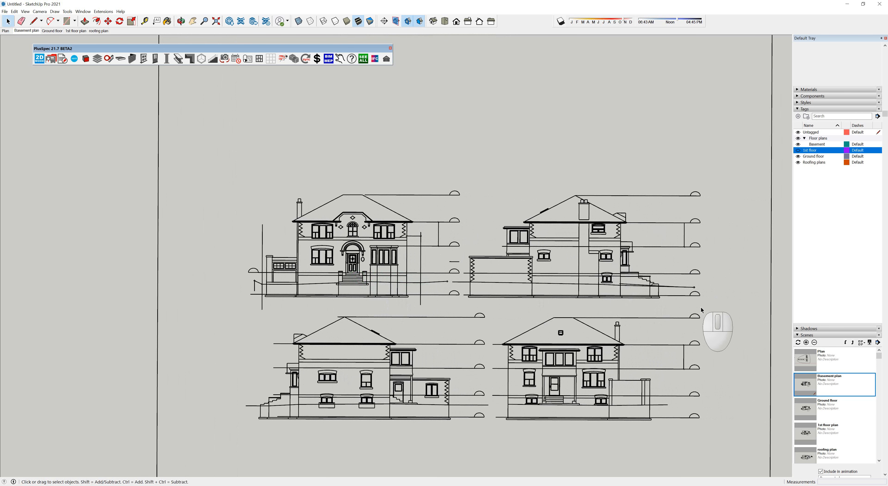
left_click(695, 296)
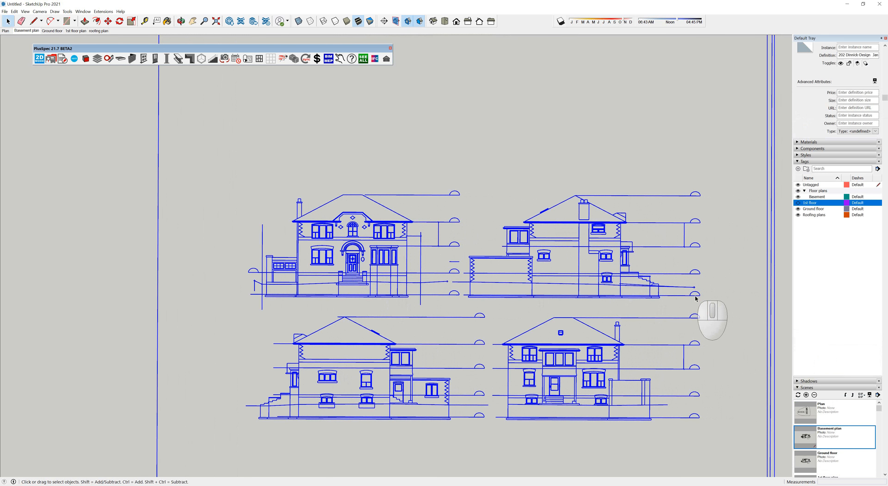
double_click(694, 295)
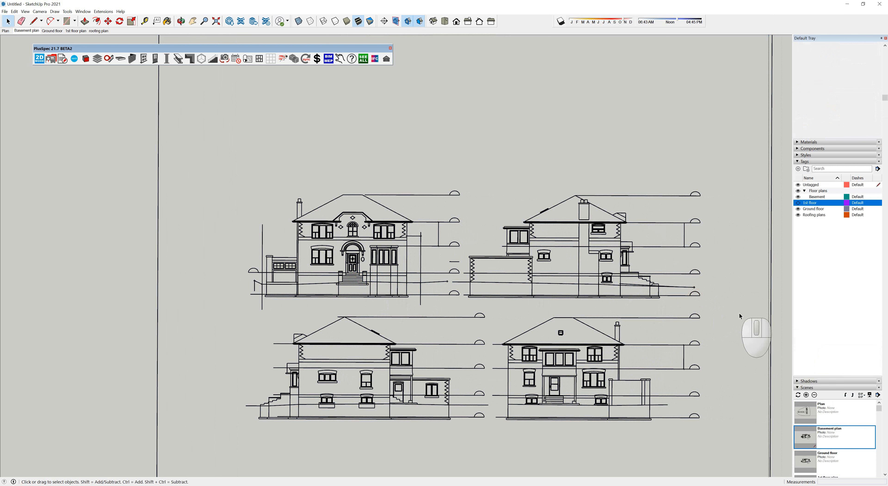
left_click_drag(739, 313, 464, 168)
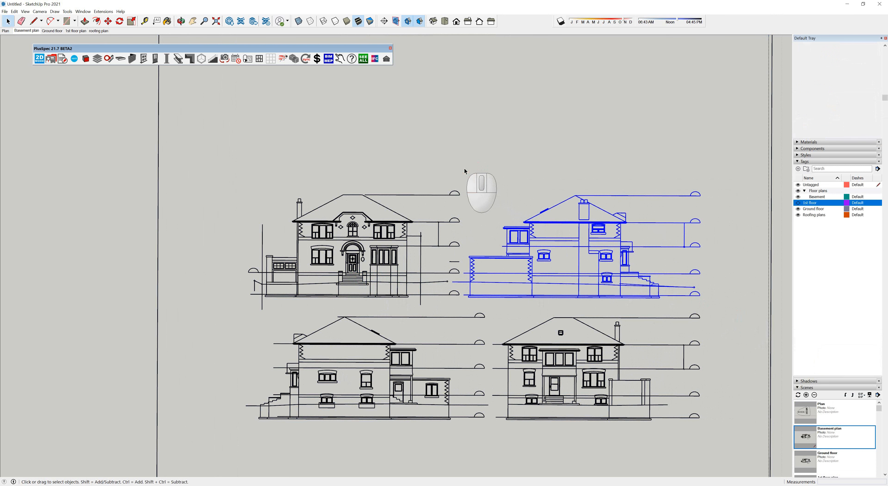
right_click(556, 209)
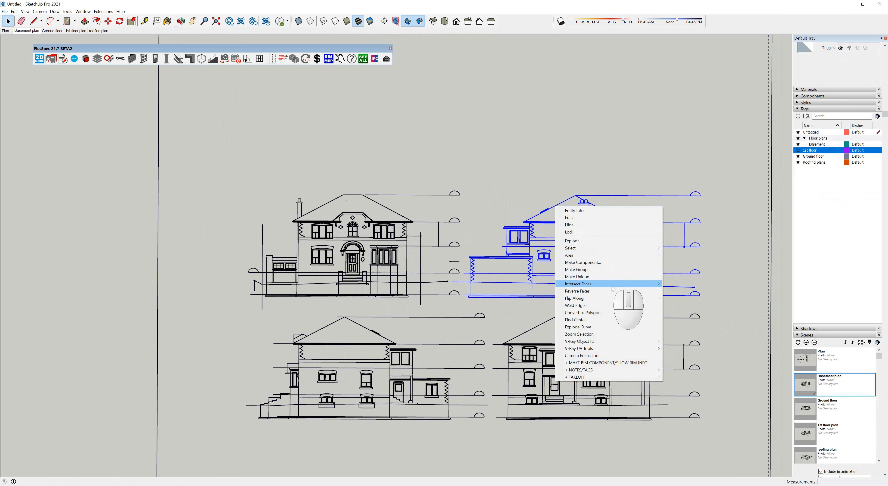
left_click(607, 277)
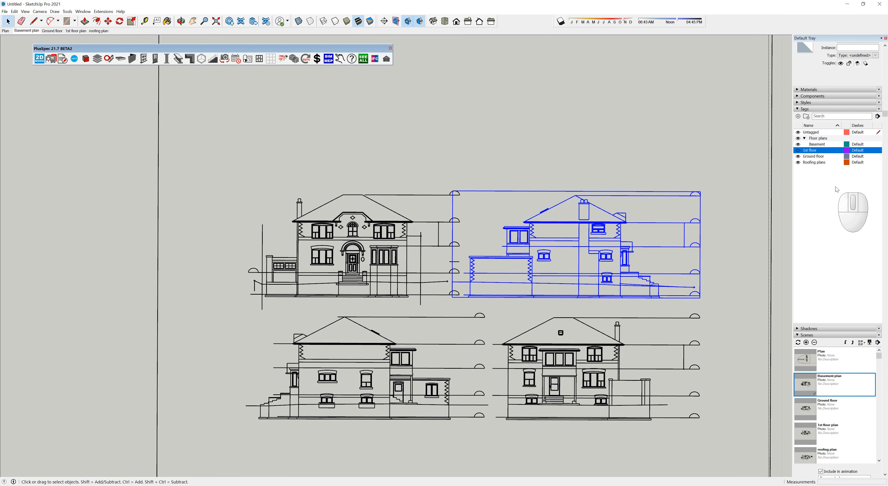
Step: Hide the Floor plans tag folder and select the Ground floor tag
left_click(804, 138)
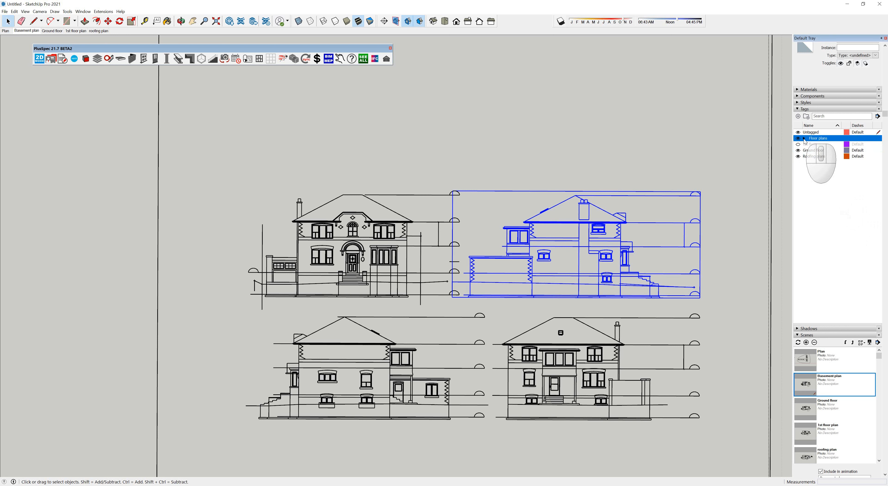
double_click(804, 139)
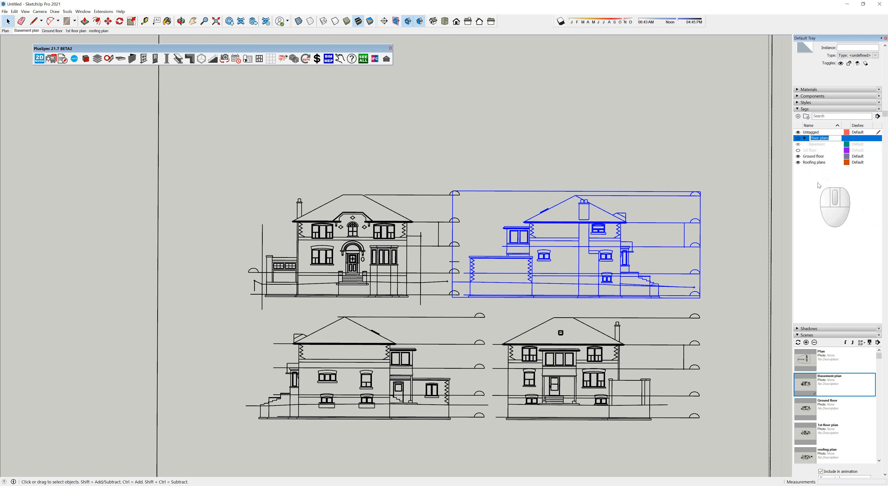
left_click(812, 156)
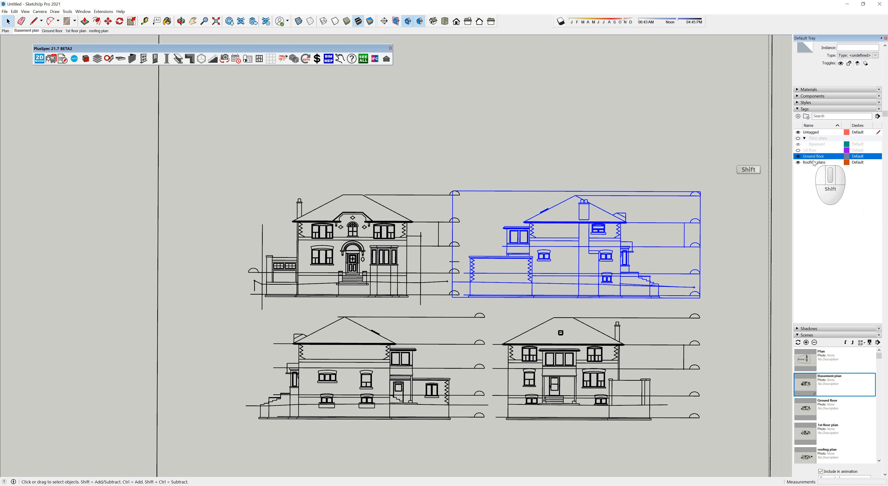
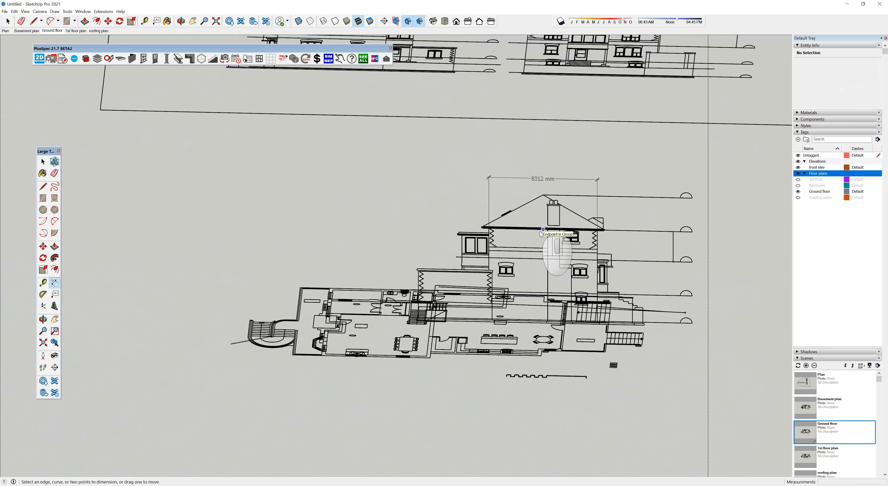
Step: Dimension the Ground floor plan's main length between its outer wall corners and place the dimension below the plan
scroll(540, 231, "up", 2)
middle_click_drag(540, 230, 538, 229)
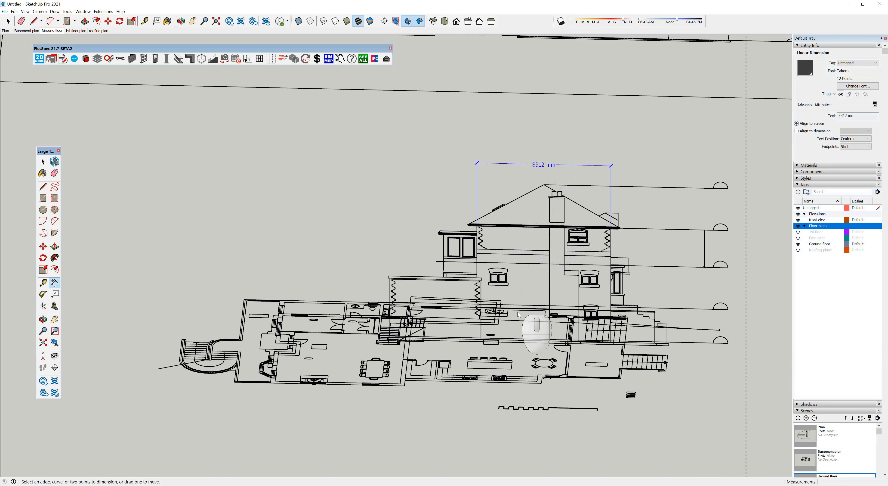
scroll(251, 382, "up", 3)
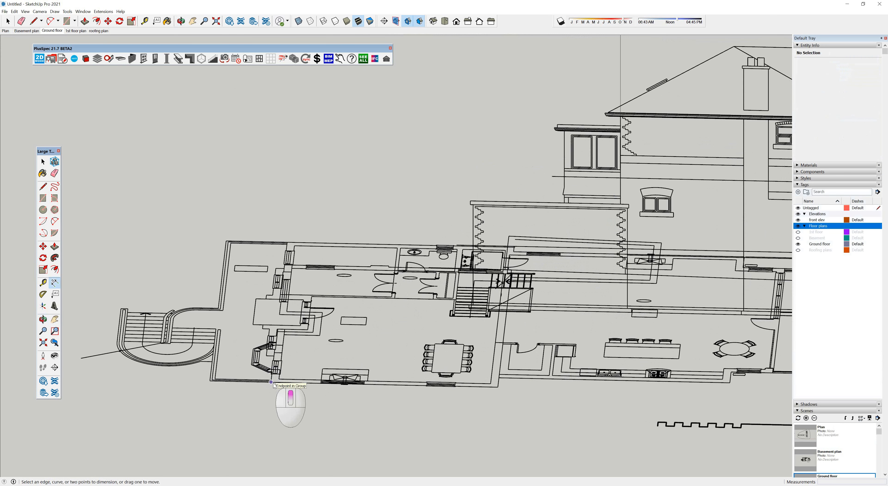
left_click(271, 381)
scroll(248, 389, "down", 6)
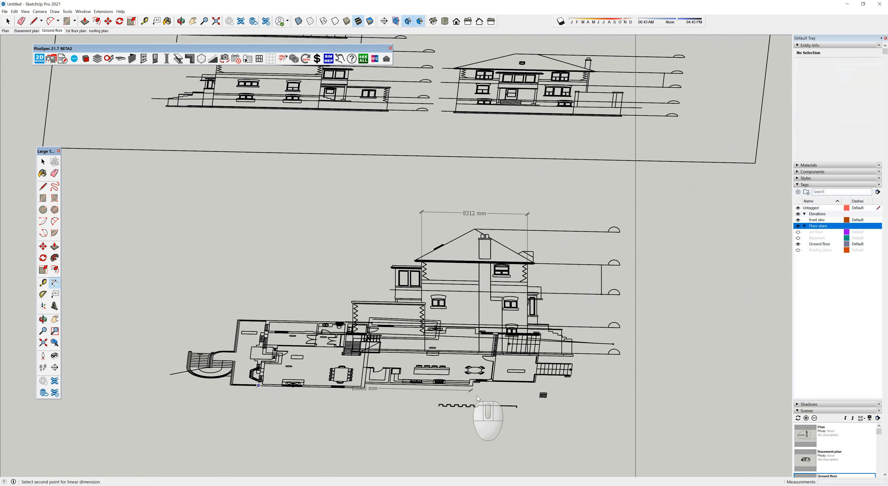
scroll(536, 383, "up", 3)
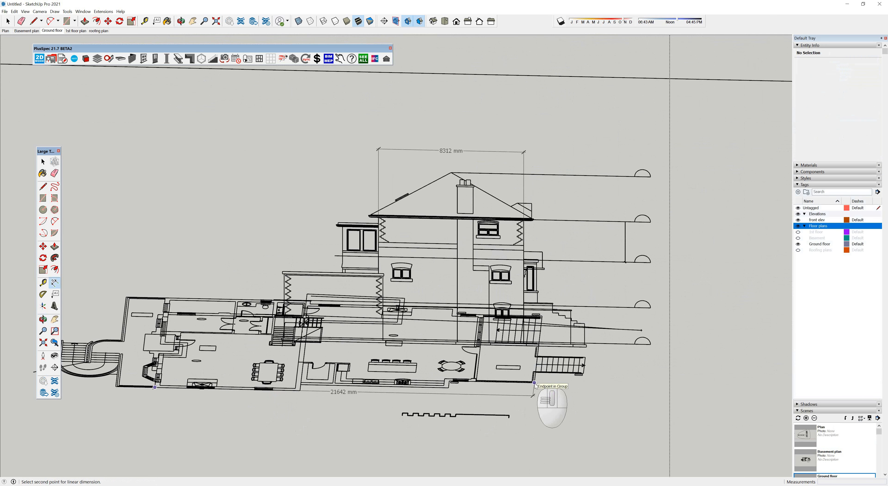
left_click(534, 382)
scroll(534, 390, "down", 3)
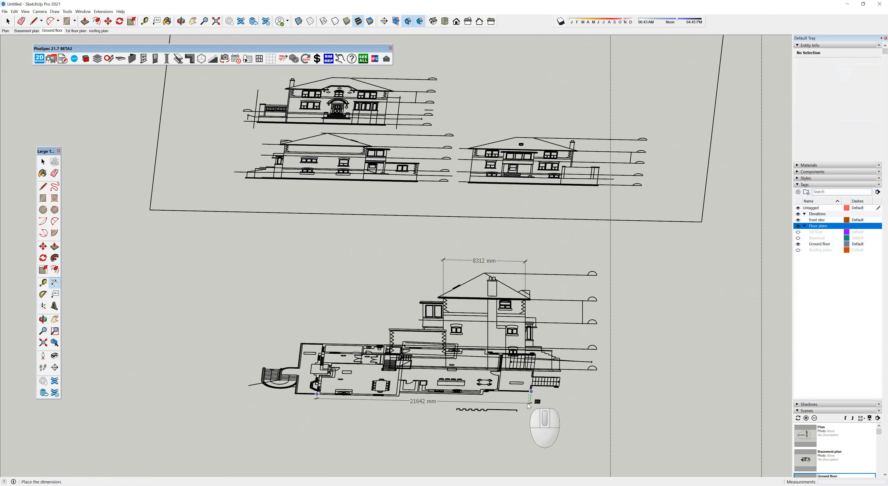
left_click(512, 442)
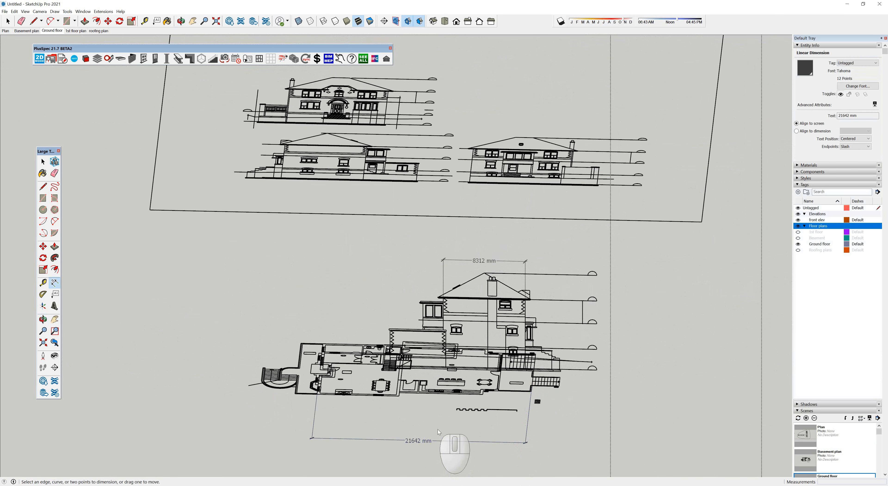
Step: Try to scale the front elev group by setting the distance between two picked points across the house to 21642 mm
key("space")
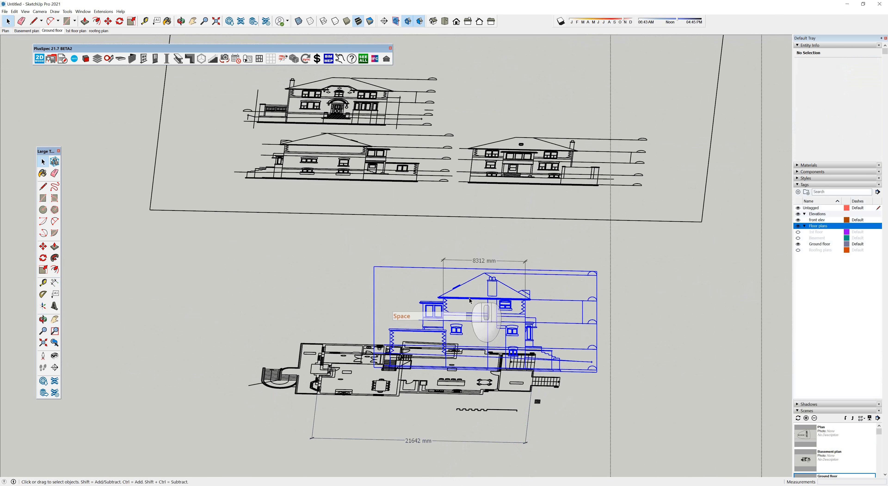
left_click(469, 300)
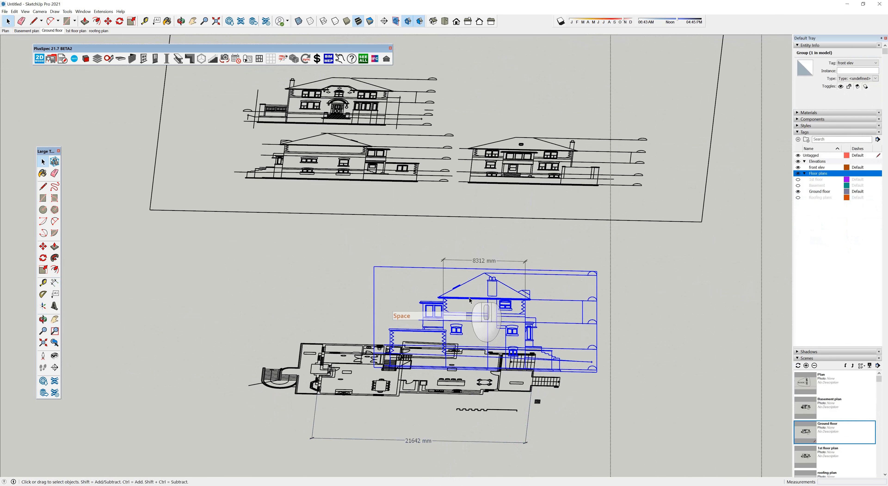
left_click(108, 59)
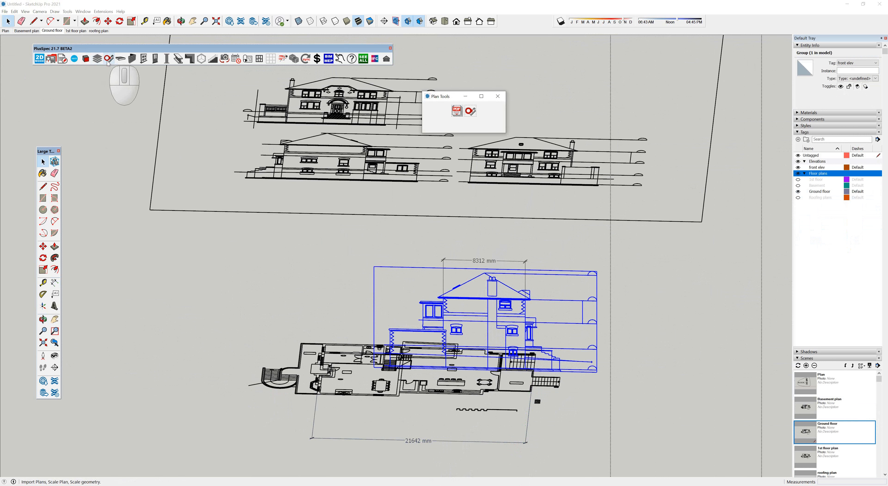
left_click(469, 114)
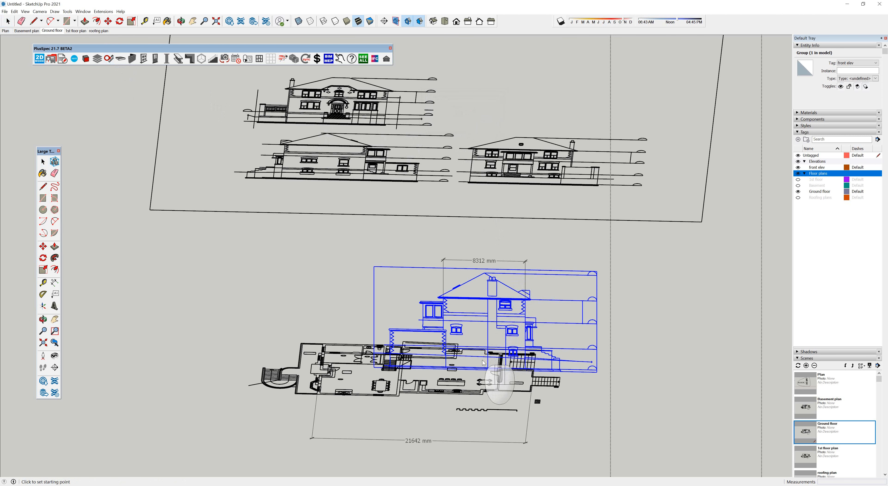
scroll(476, 340, "up", 1)
scroll(462, 332, "down", 2)
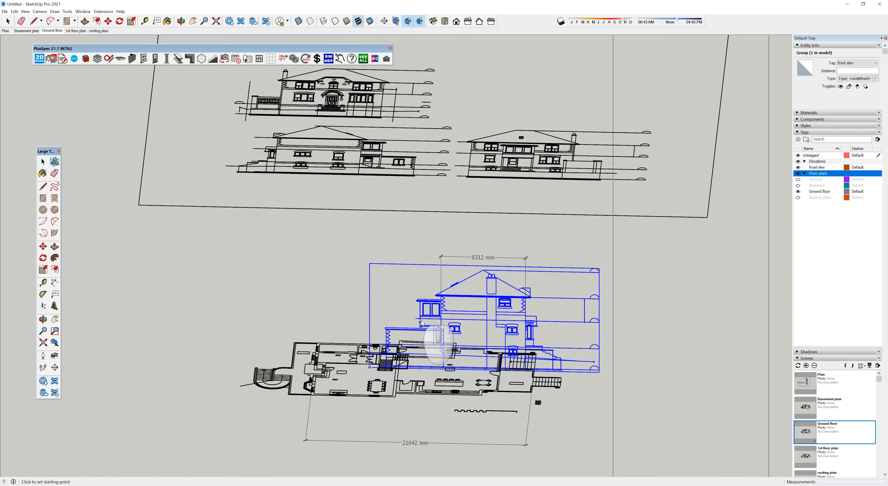
scroll(420, 322, "up", 4)
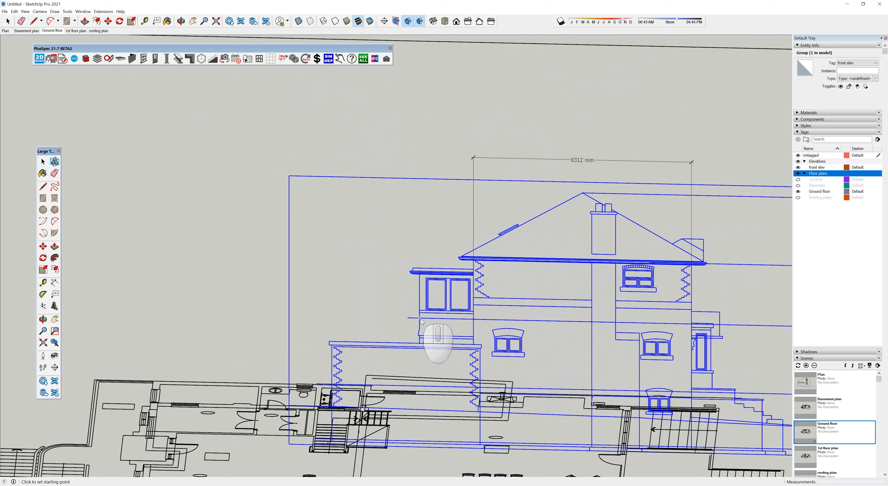
scroll(421, 321, "down", 5)
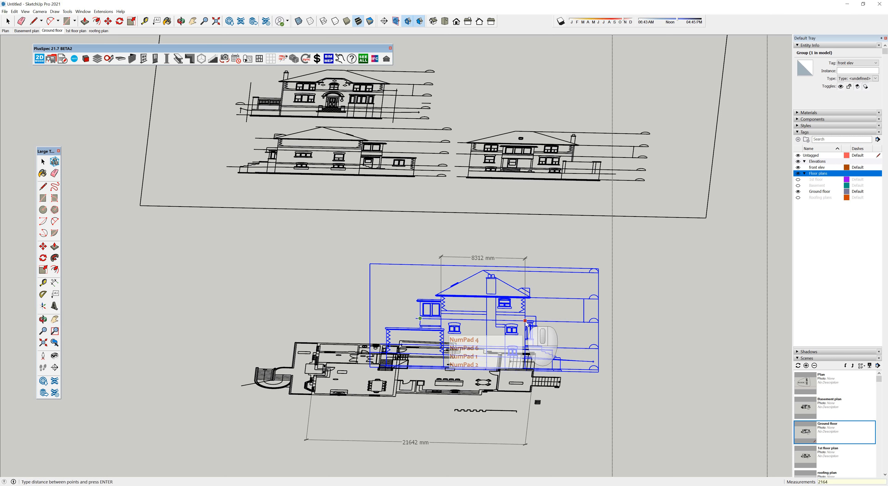
key("Return")
Step: Inspect the rescaled elevation against the ground floor plan and undo the scaling
middle_click_drag(526, 323, 604, 293)
scroll(475, 203, "up", 1)
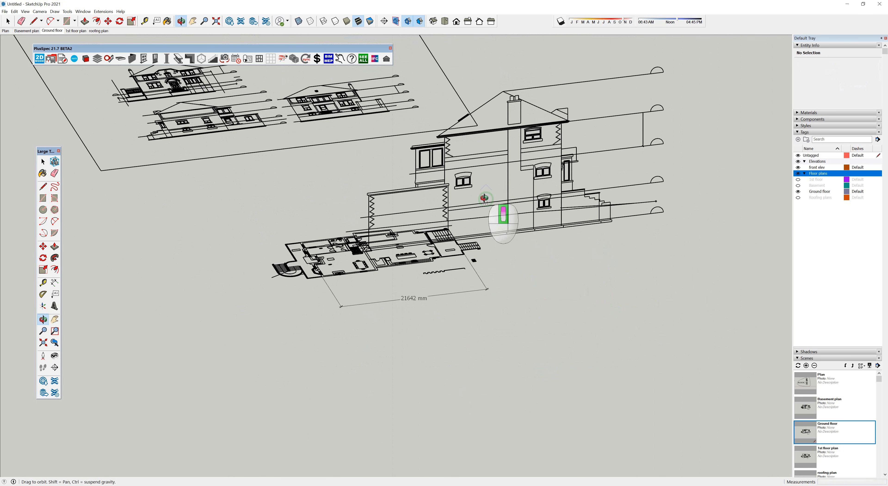
middle_click_drag(483, 196, 500, 290)
scroll(501, 292, "down", 1)
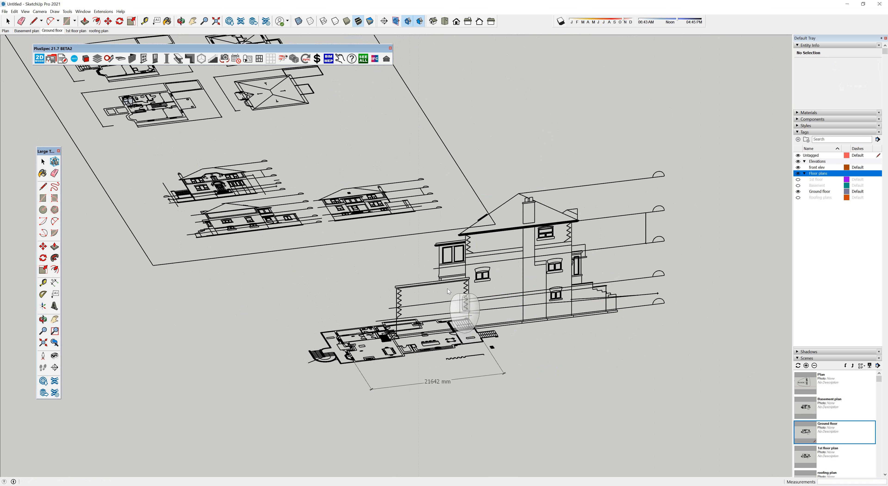
key("ctrl+z")
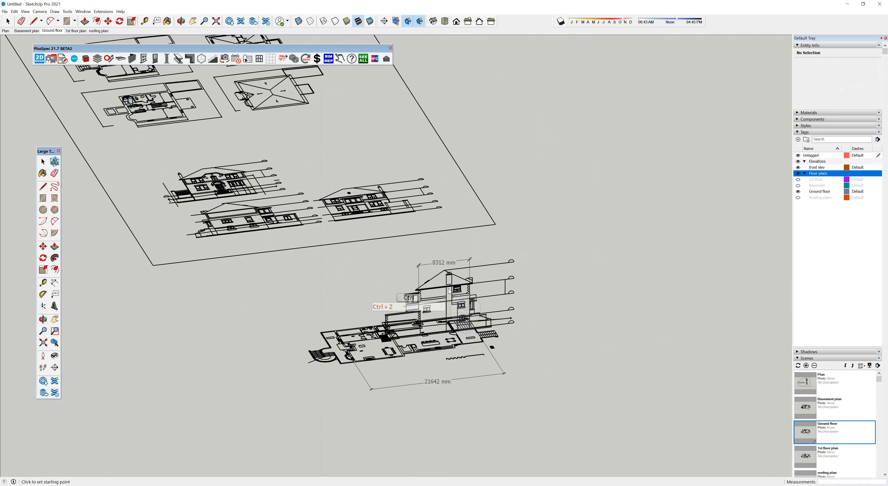
Step: Make the 1st floor, Basement and Roofing plans tags visible
scroll(510, 331, "up", 5)
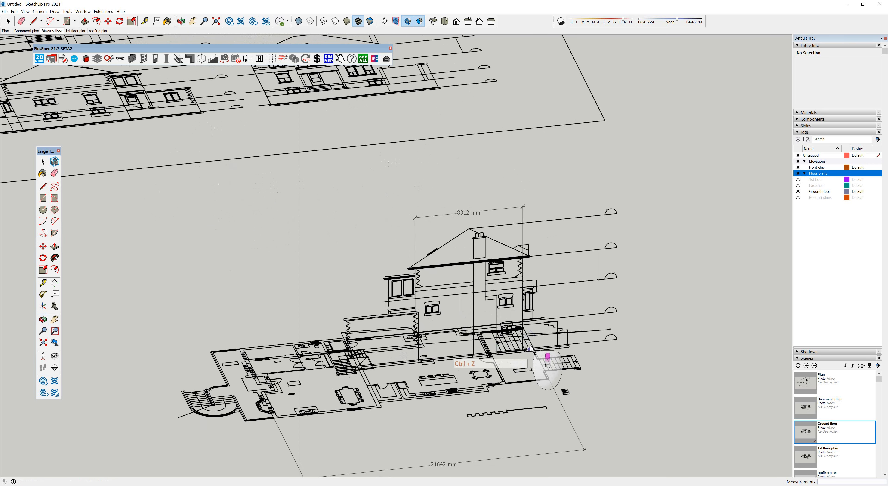
middle_click_drag(525, 340, 470, 298)
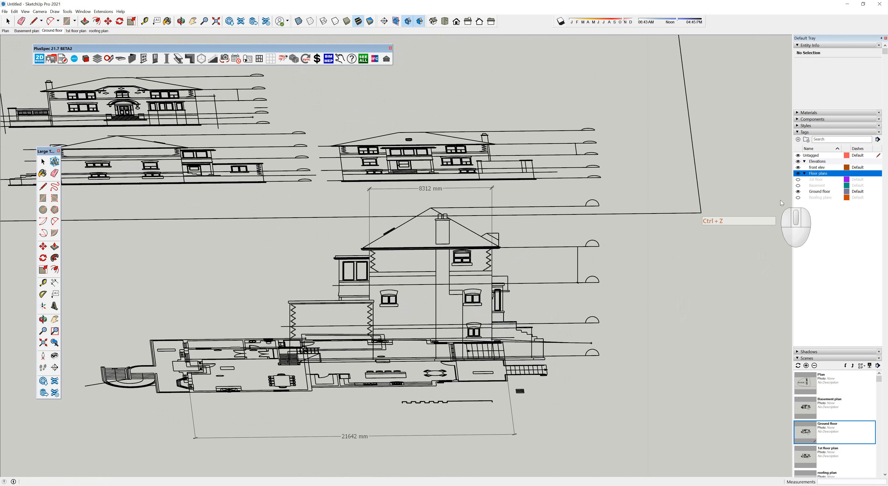
left_click(797, 179)
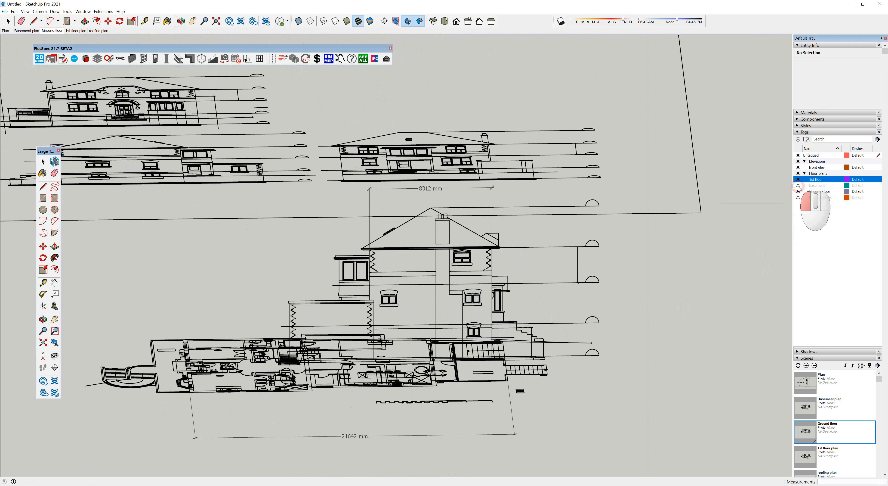
left_click(798, 185)
left_click(798, 198)
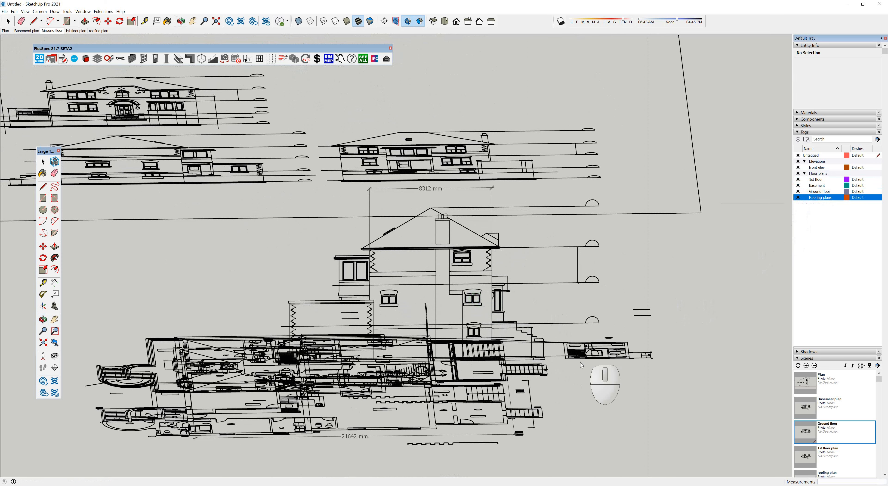
Step: Move the front elev group straight down about 3048 mm so its base line sits on the basement plan's level
middle_click_drag(475, 358, 491, 279)
key("space")
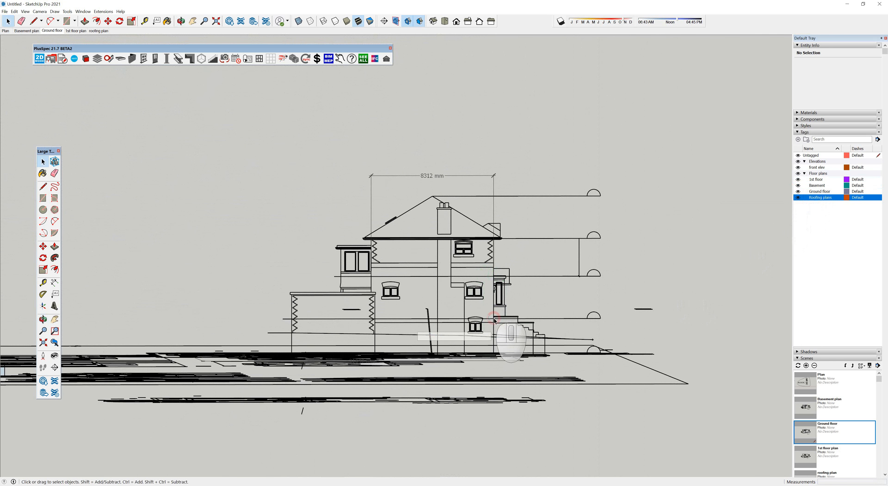
left_click(494, 320)
key("m")
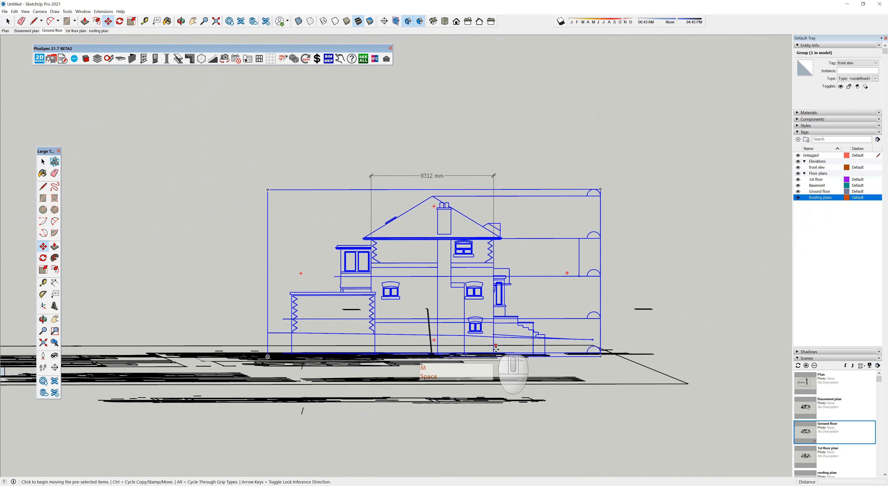
left_click(494, 351)
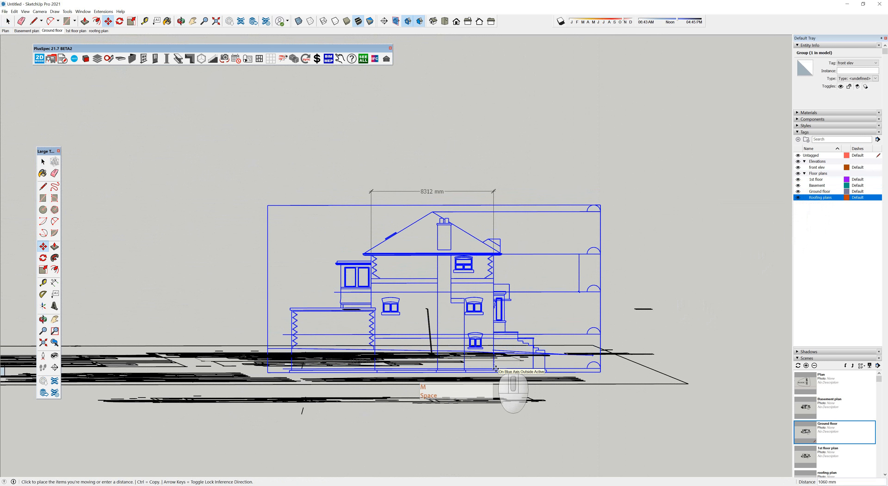
key("shift")
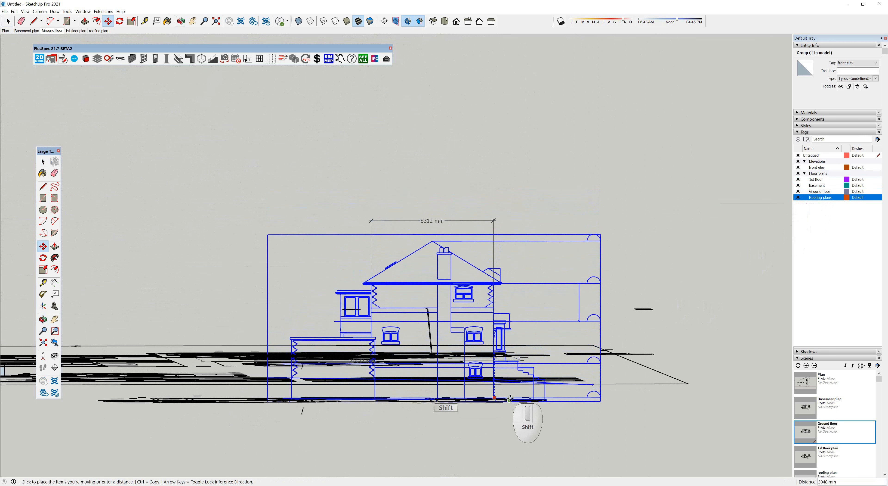
middle_click_drag(510, 400, 498, 371)
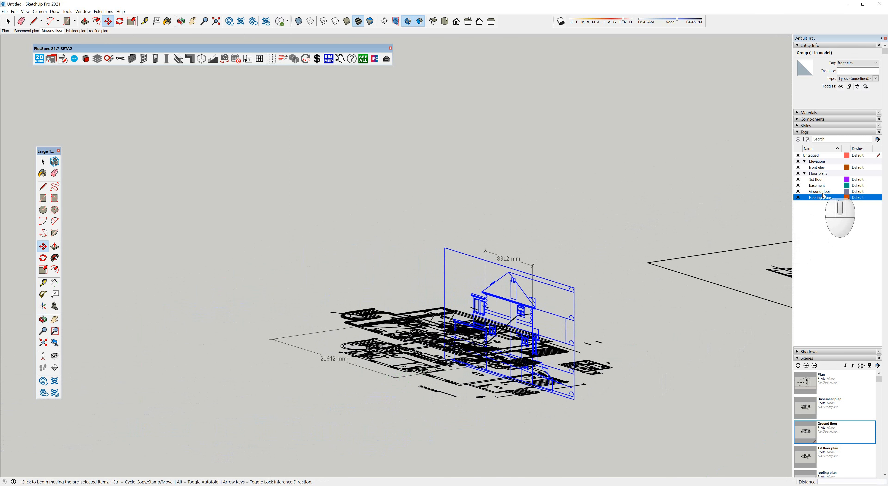
Step: Hide the Ground floor, Basement and 1st floor tags, leaving the Roofing plans tag shown
left_click(800, 191)
left_click(798, 190)
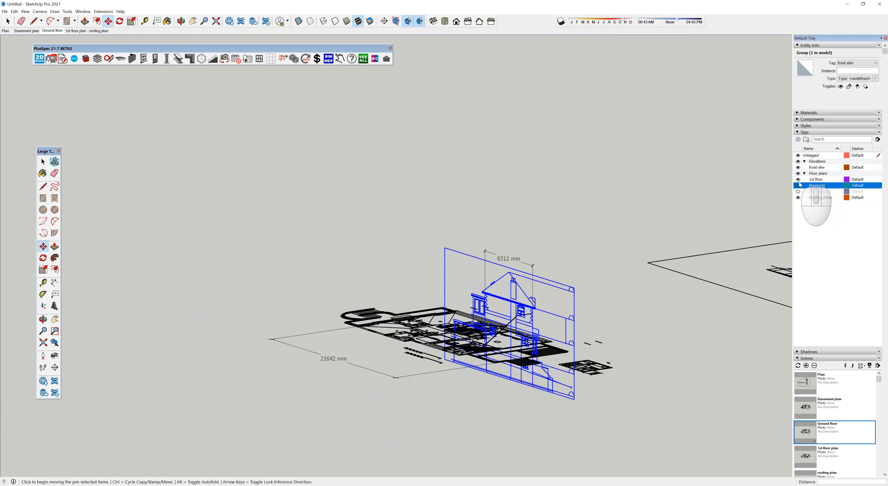
left_click(798, 185)
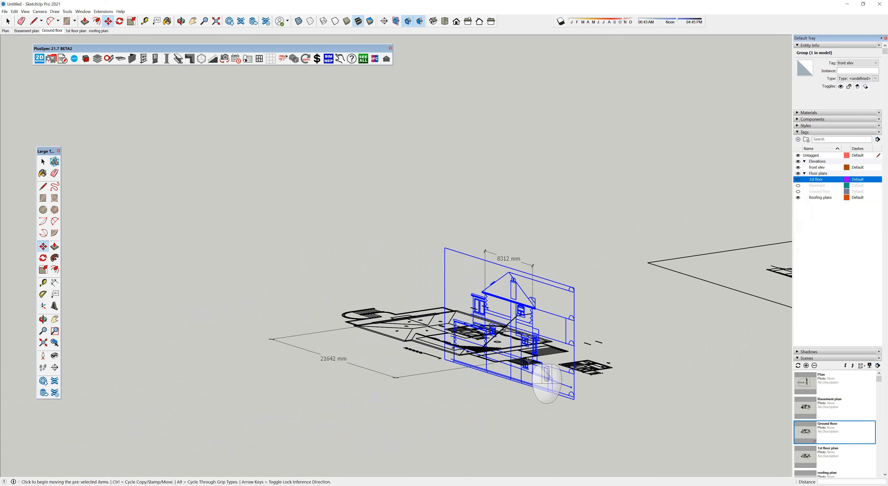
Step: Raise the roofing plan group vertically about 4747 mm to the eaves line of the front elev group
scroll(498, 365, "up", 6)
key("space")
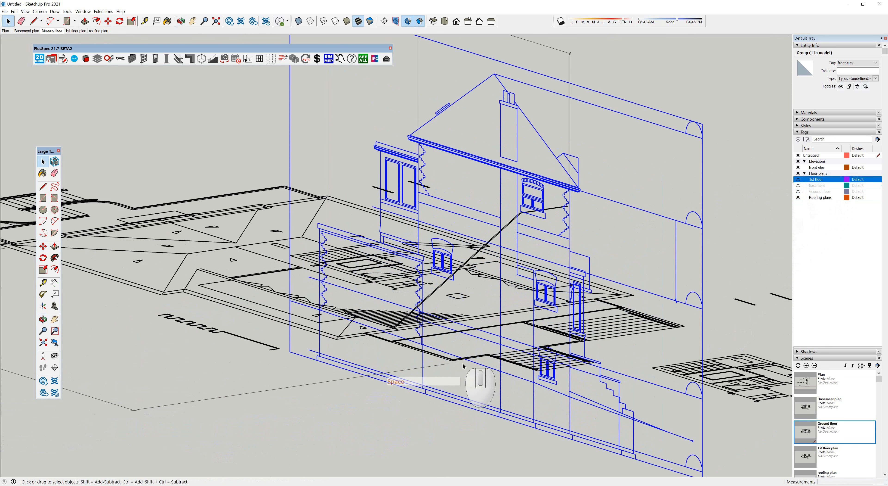
left_click(455, 364)
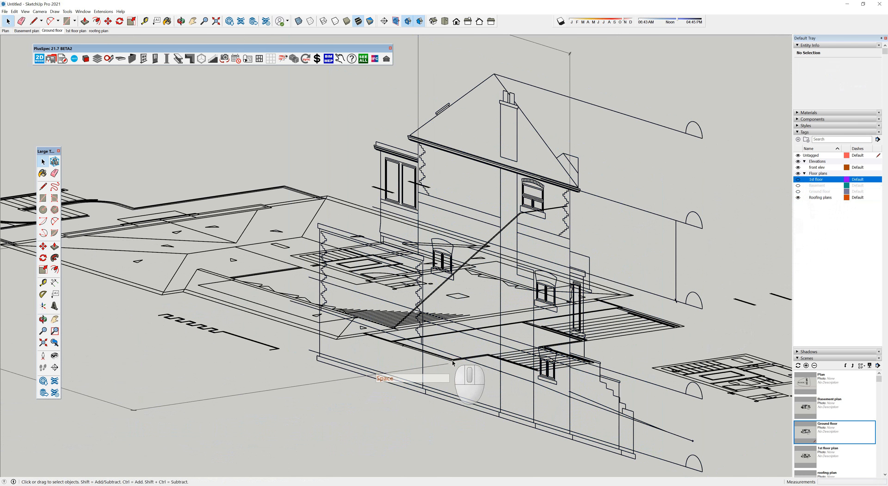
left_click(453, 363)
key("m")
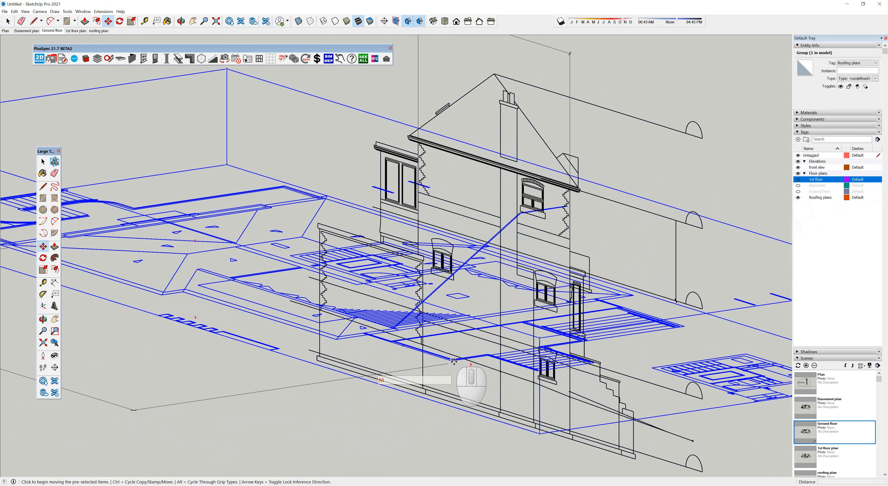
left_click(453, 361)
key("ctrl")
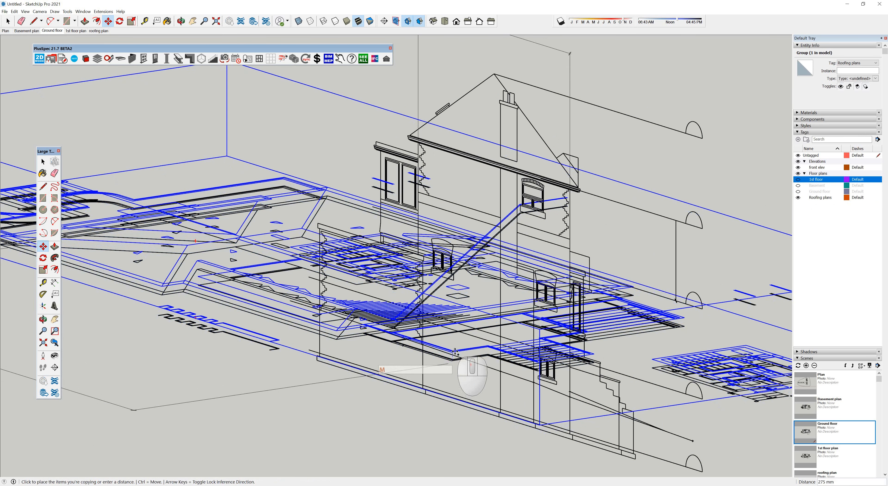
key("ctrl")
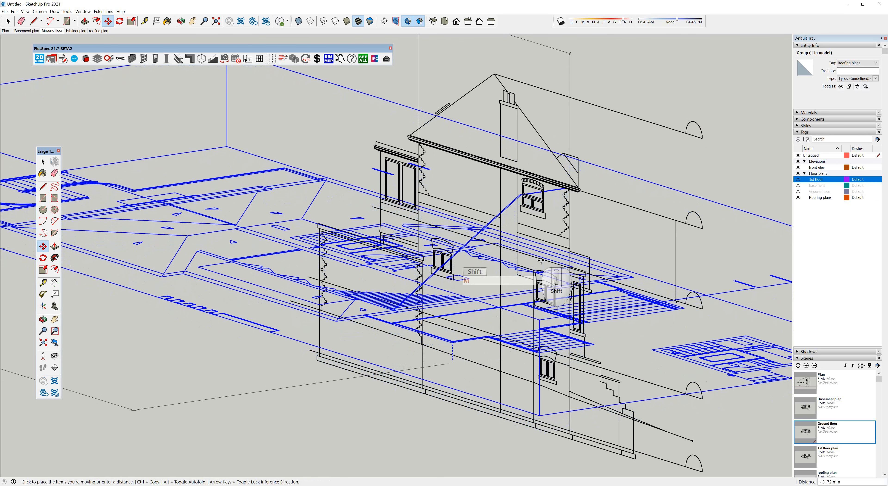
key("shift")
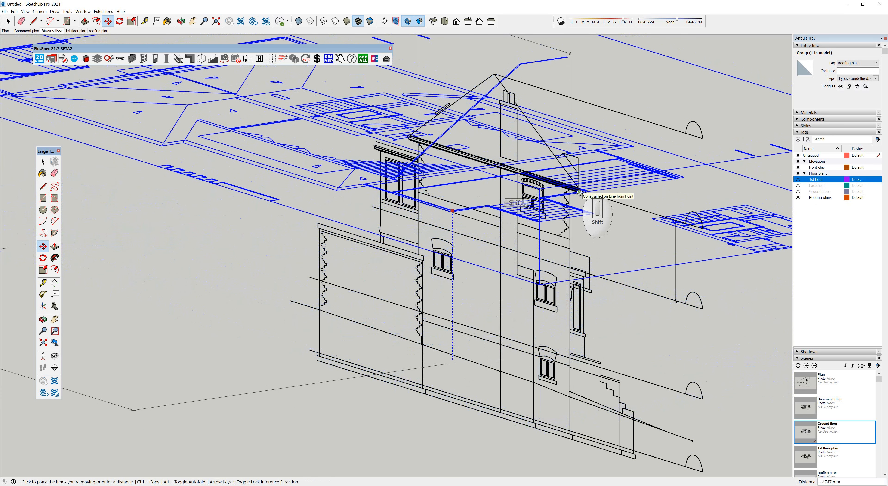
left_click(579, 192)
Step: Show the Basement and Ground floor tags again and check the stacked plans against the elevation
scroll(560, 293, "down", 5)
middle_click_drag(560, 293, 531, 227)
scroll(537, 315, "down", 2)
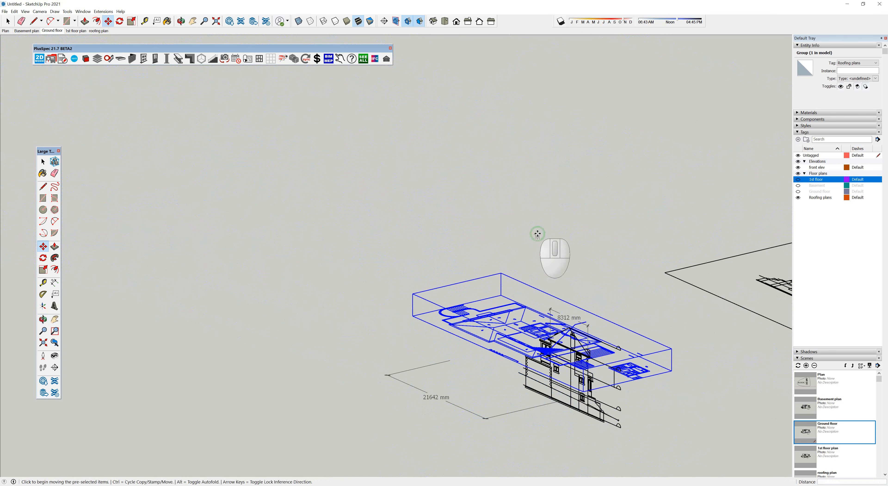
left_click(798, 185)
left_click(798, 191)
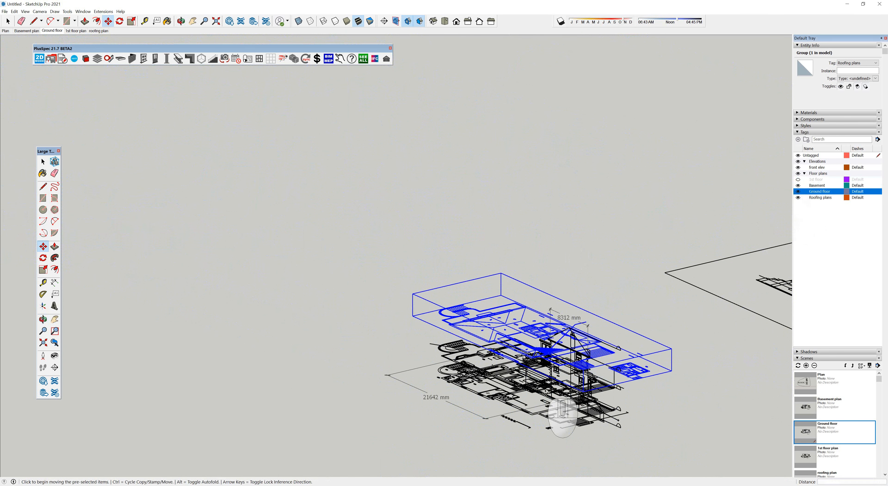
middle_click_drag(543, 393, 573, 373)
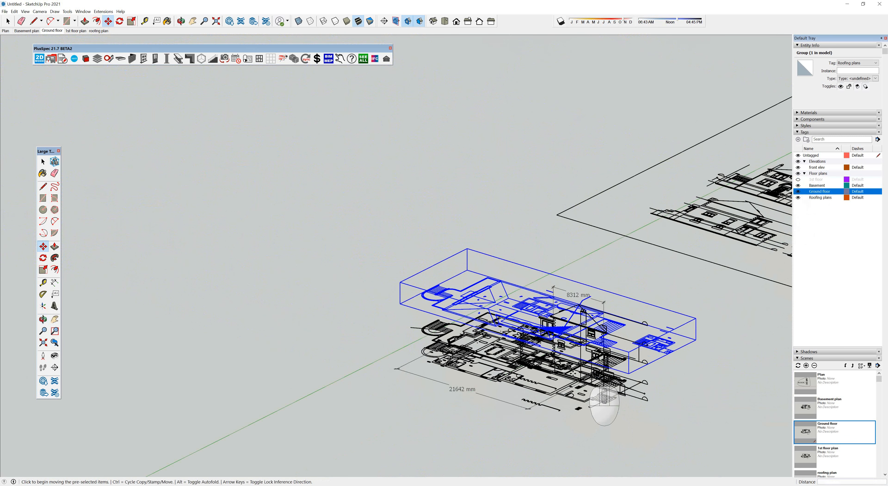
Step: Open the Basement plan scene, hide the Elevations tag folder and update the scene
left_click(29, 31)
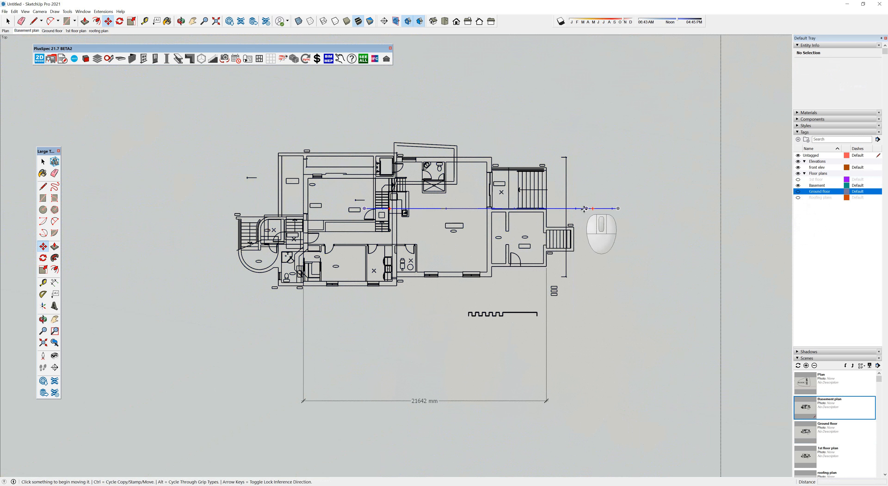
left_click(798, 161)
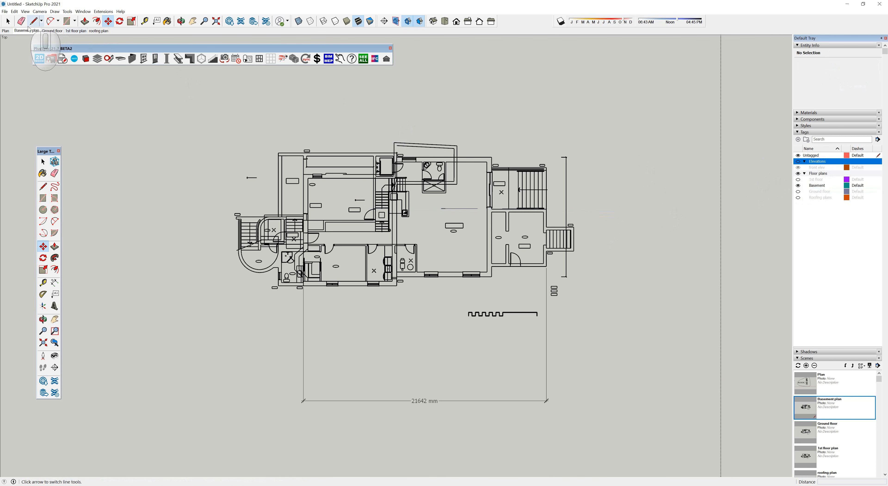
right_click(26, 33)
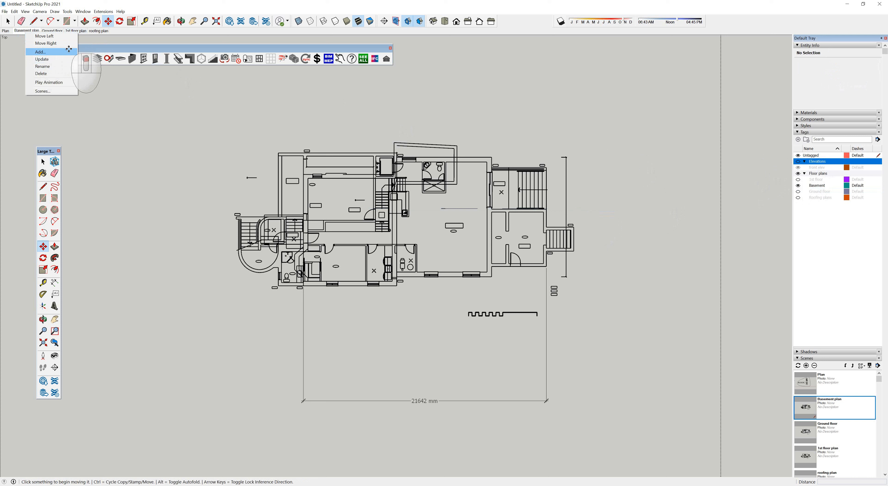
left_click(55, 59)
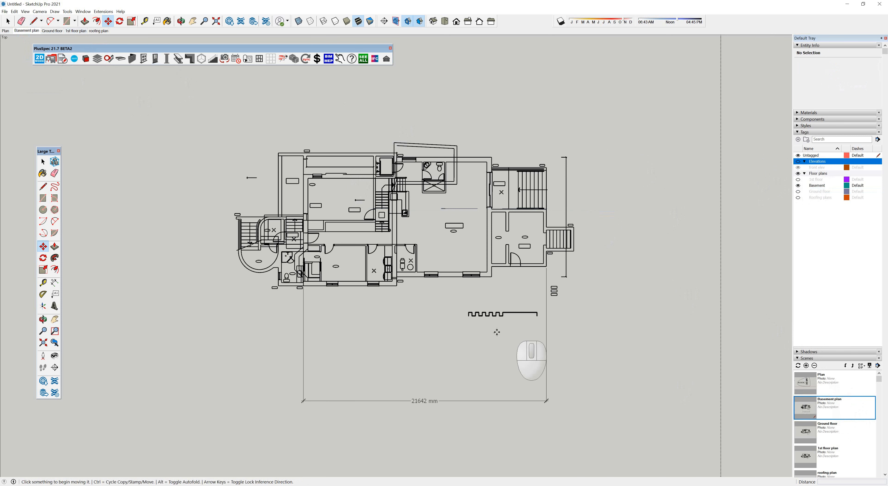
scroll(297, 168, "up", 2)
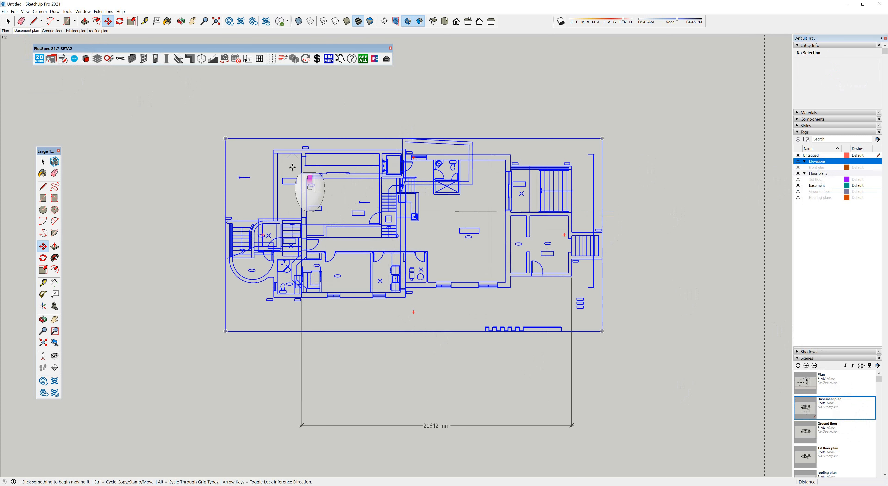
Step: Start the Wall tool for a multi-skin wall and set the wall height to 10'
left_click(133, 60)
left_click(149, 68)
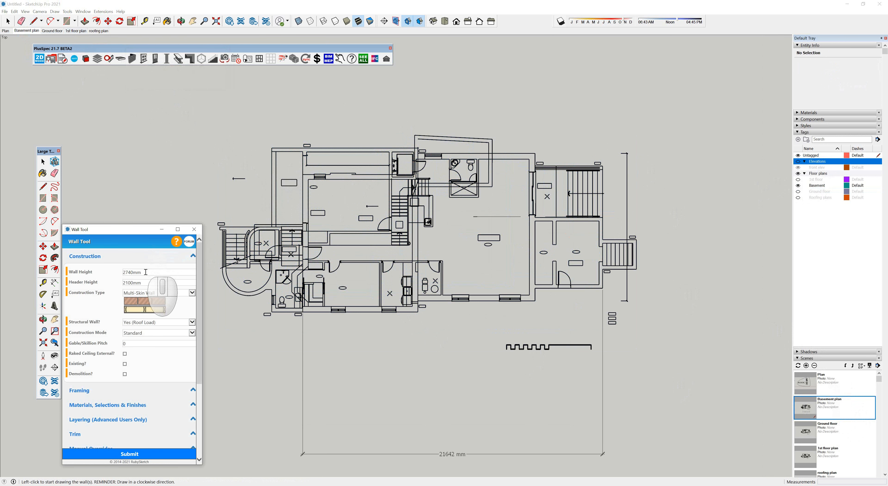
left_click_drag(146, 271, 93, 278)
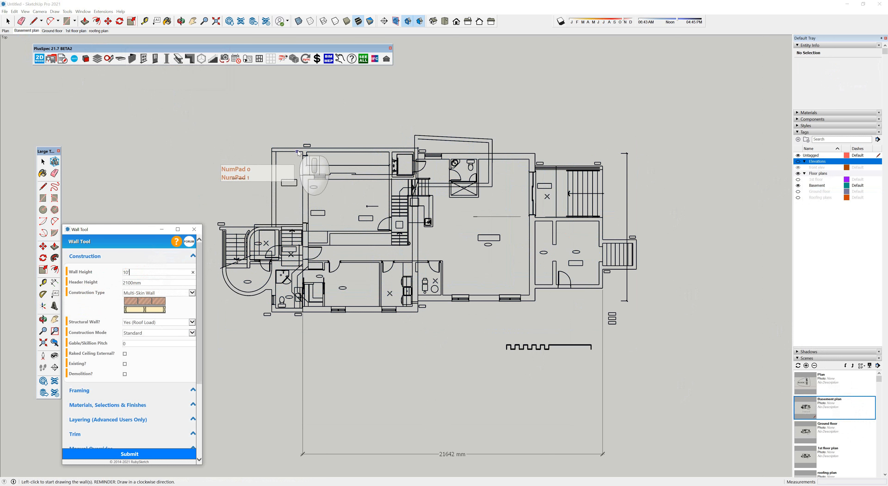
Step: Begin tracing the basement's external wall clockwise from the plan's upper-left corner, along the stepped upper edge to the main block's upper-right corner
scroll(272, 149, "up", 2)
left_click(260, 147)
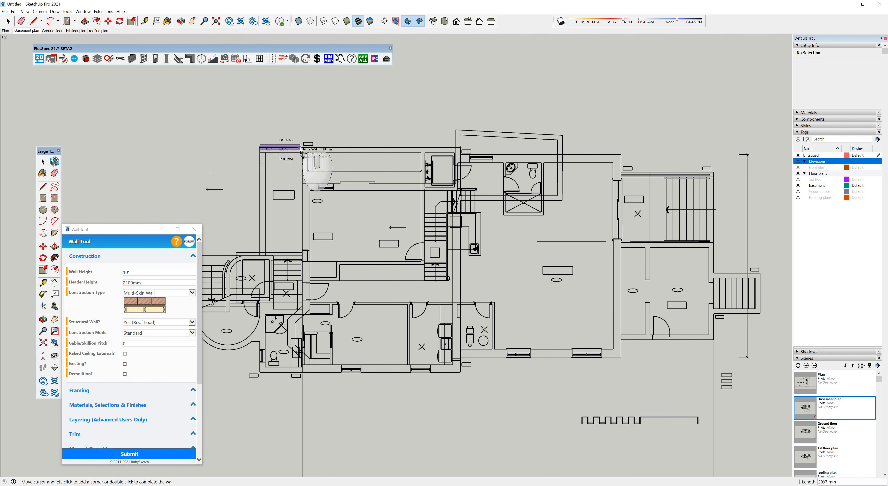
scroll(301, 149, "up", 2)
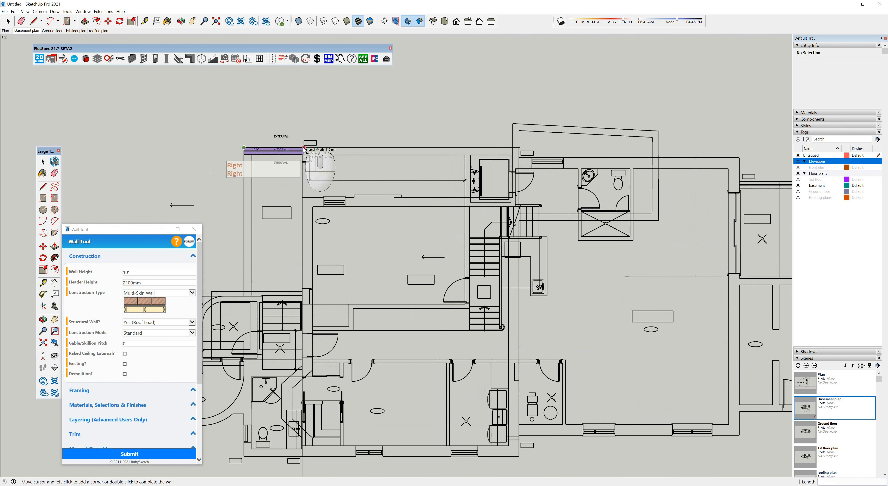
left_click(519, 148)
left_click(520, 157)
scroll(520, 158, "down", 2)
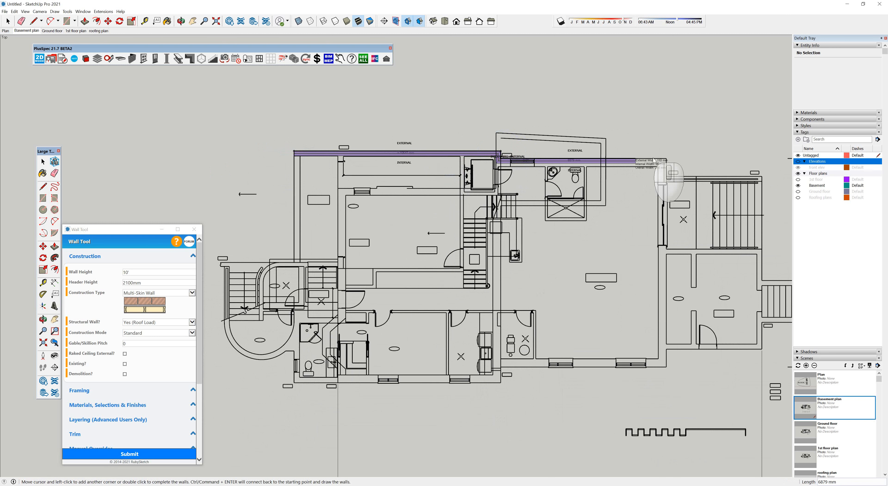
left_click(666, 159)
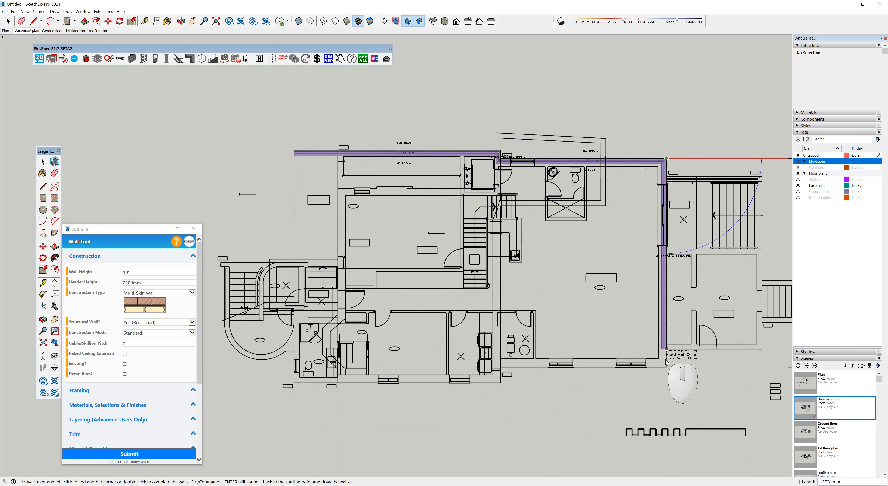
Step: Continue the external wall down the main block's right side and along the stepped lower edge to the bathroom's lower-left corner
left_click(657, 365)
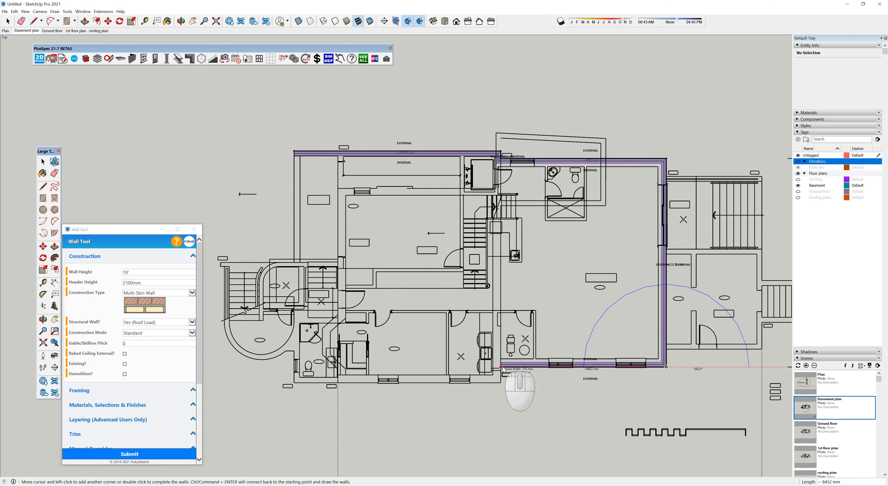
scroll(501, 367, "up", 5)
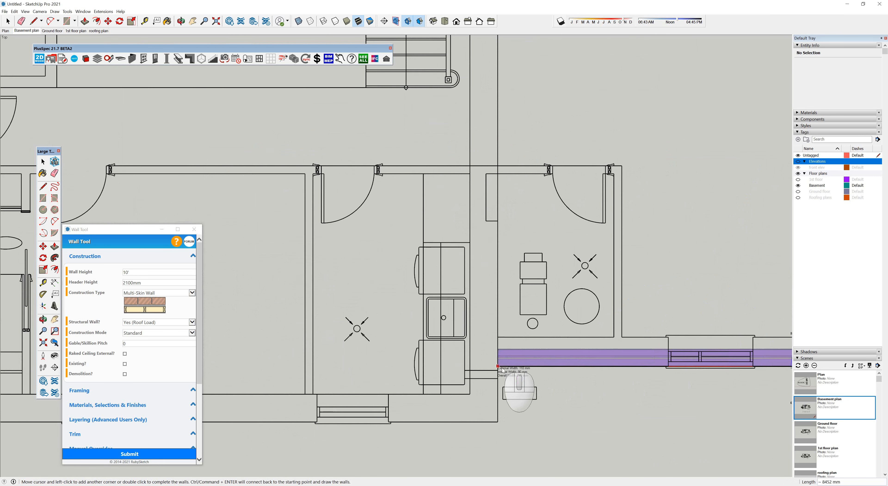
left_click(498, 366)
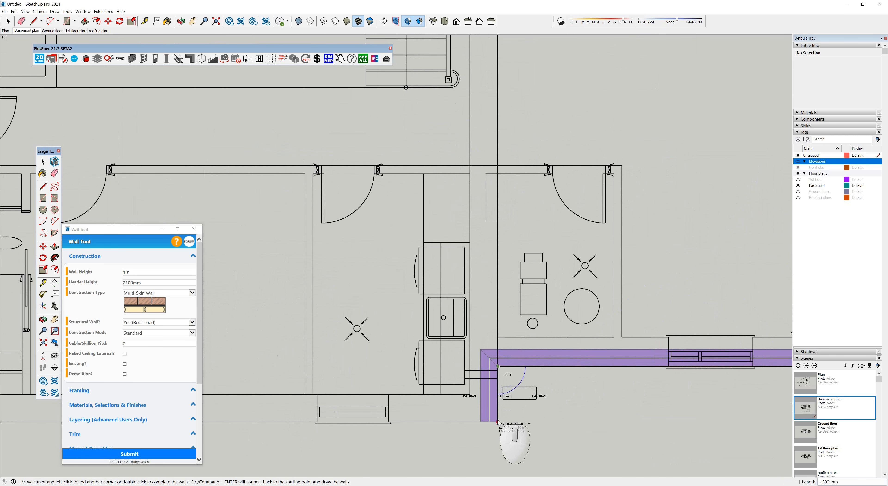
left_click(498, 420)
scroll(670, 268, "down", 6)
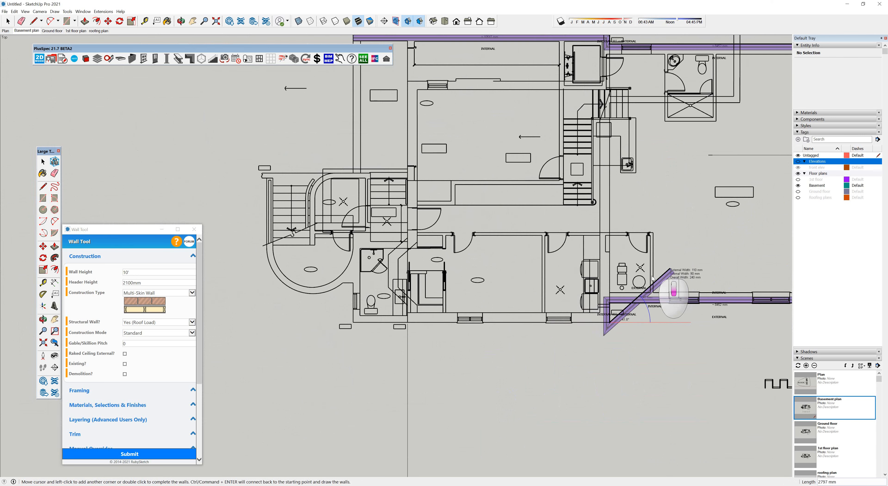
left_click(353, 322)
Step: Trace the external wall up the stepped left side past the bathroom and entrance stairs, back to the starting corner, and complete the wall
scroll(358, 243, "up", 5)
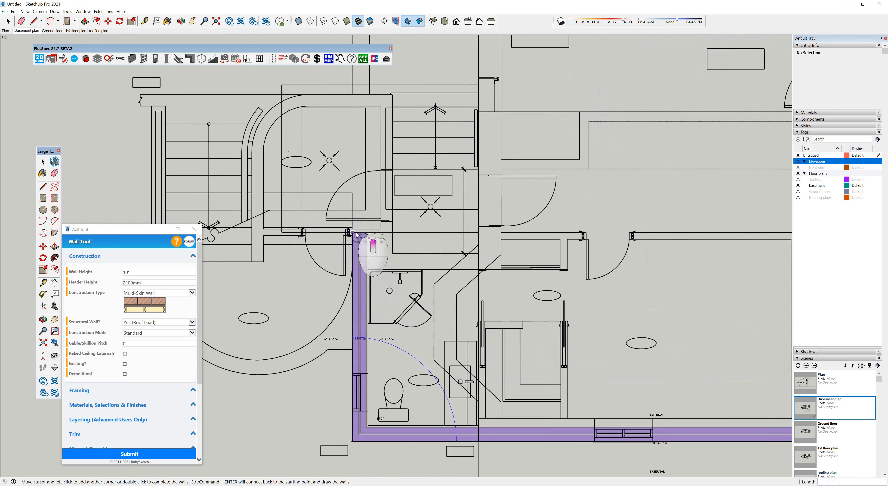
left_click(357, 234)
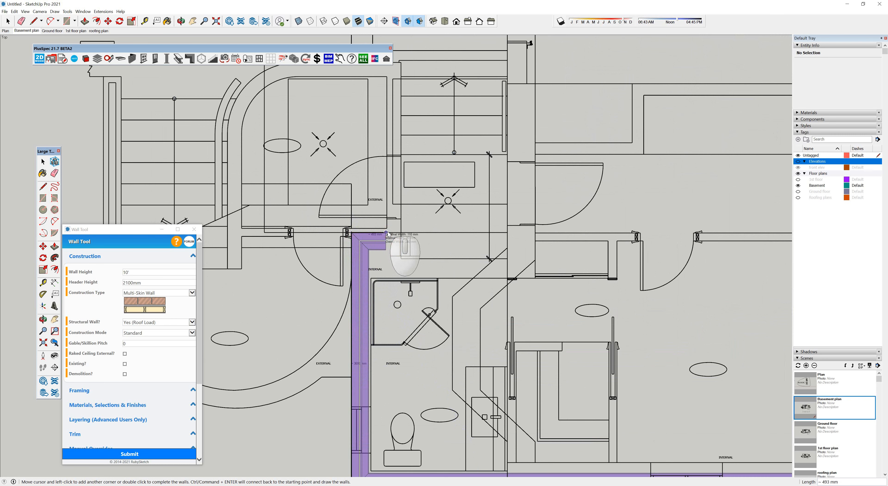
left_click(387, 232)
scroll(388, 232, "down", 6)
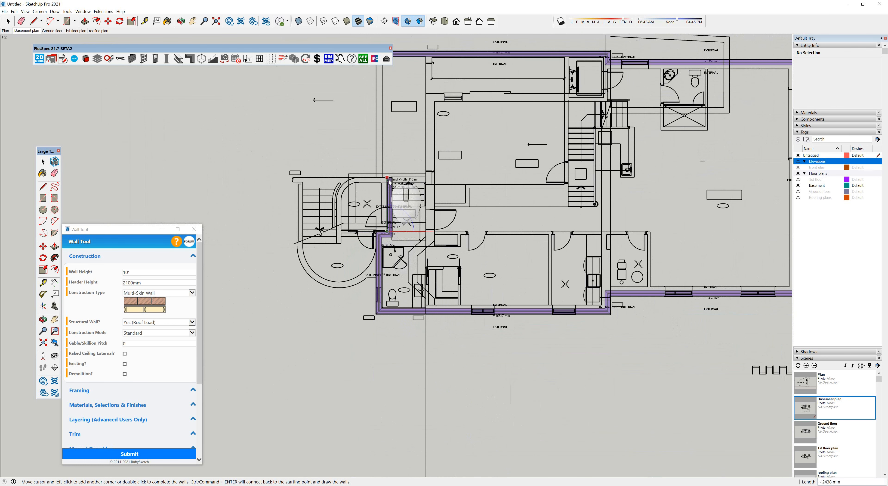
left_click(388, 178)
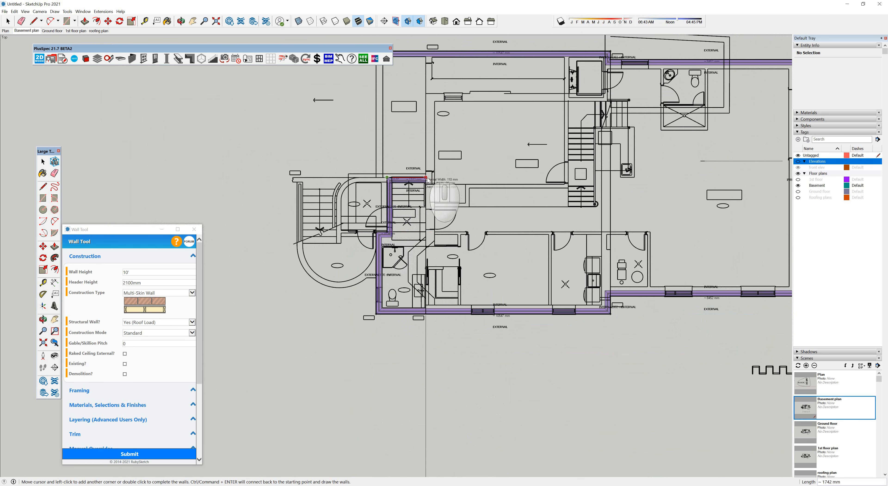
left_click(427, 178)
left_click(429, 93)
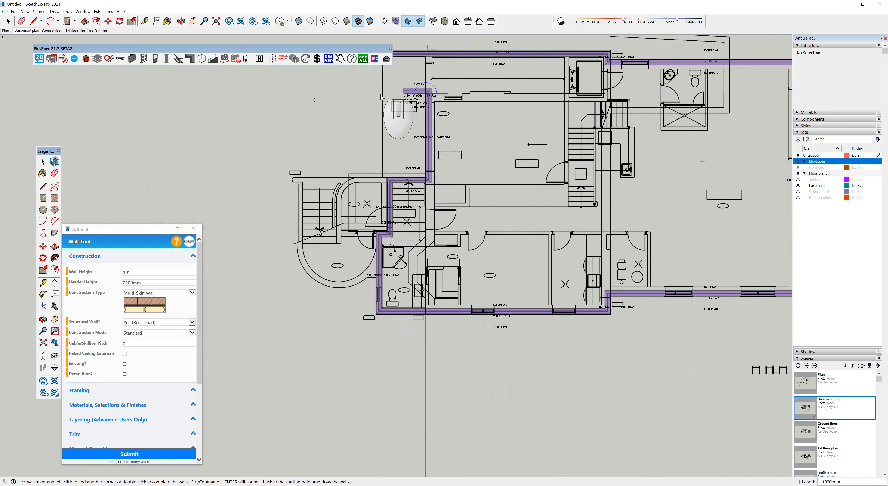
left_click(376, 94)
middle_click_drag(376, 94, 377, 187, "shift")
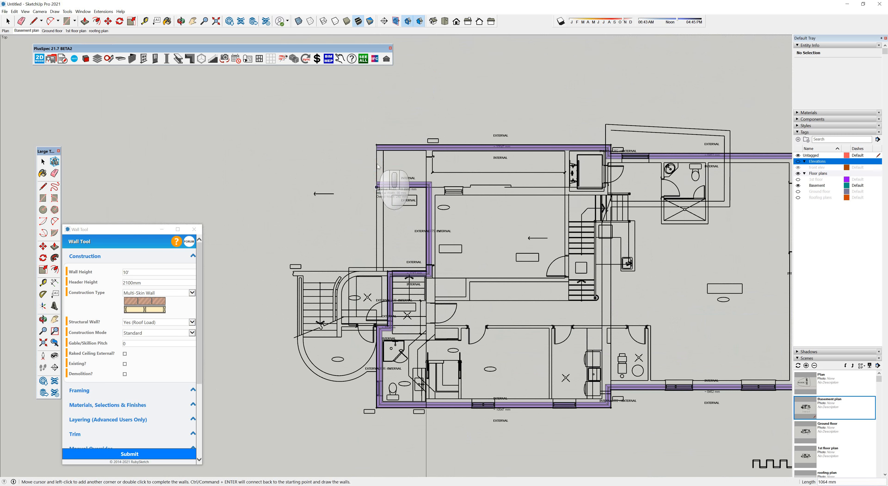
double_click(376, 146)
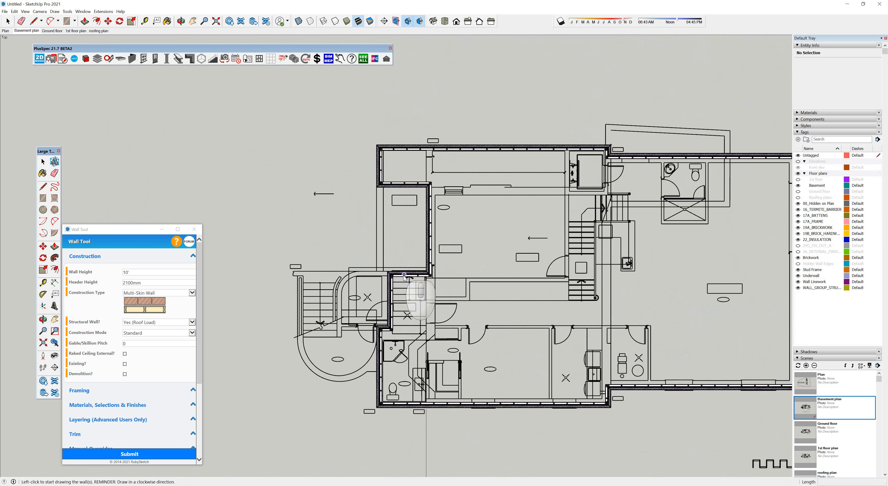
Step: Open the Ground floor scene and inspect the new basement walls in 3D against the ground floor plan and front elevation
middle_click_drag(403, 274, 544, 183)
left_click(52, 30)
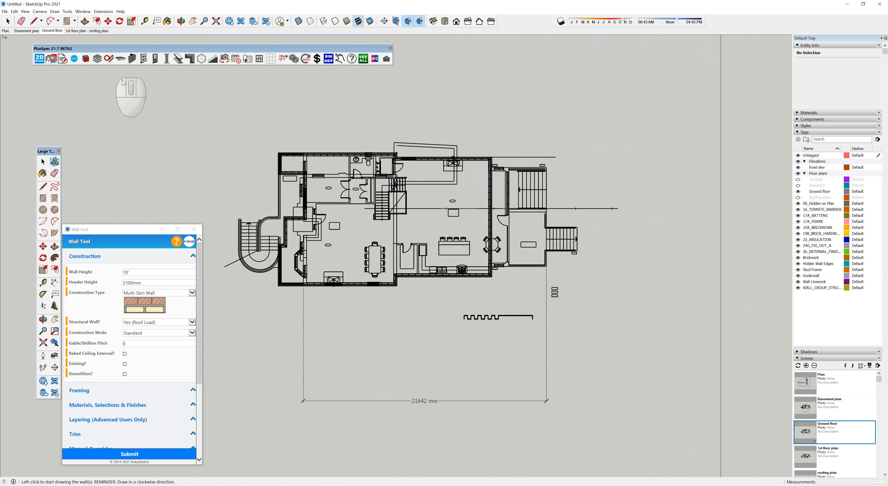
left_click(98, 60)
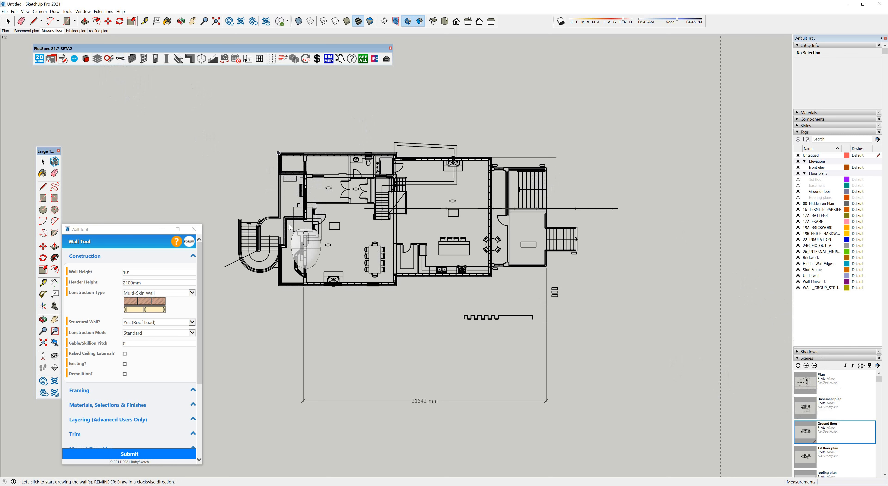
middle_click_drag(299, 194, 489, 294)
scroll(464, 300, "up", 3)
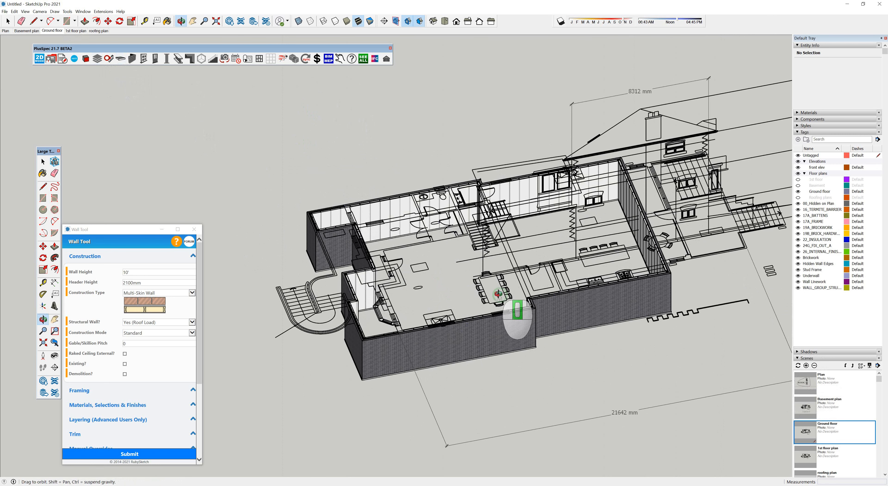
middle_click_drag(504, 295, 502, 197)
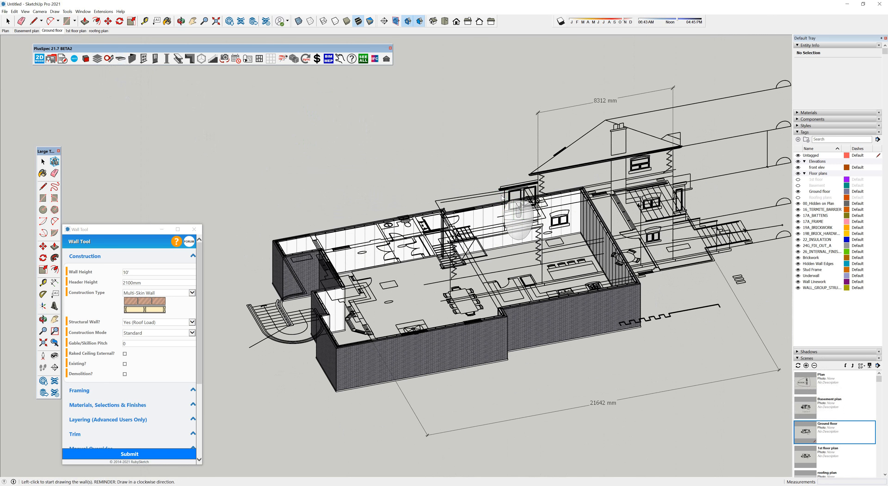